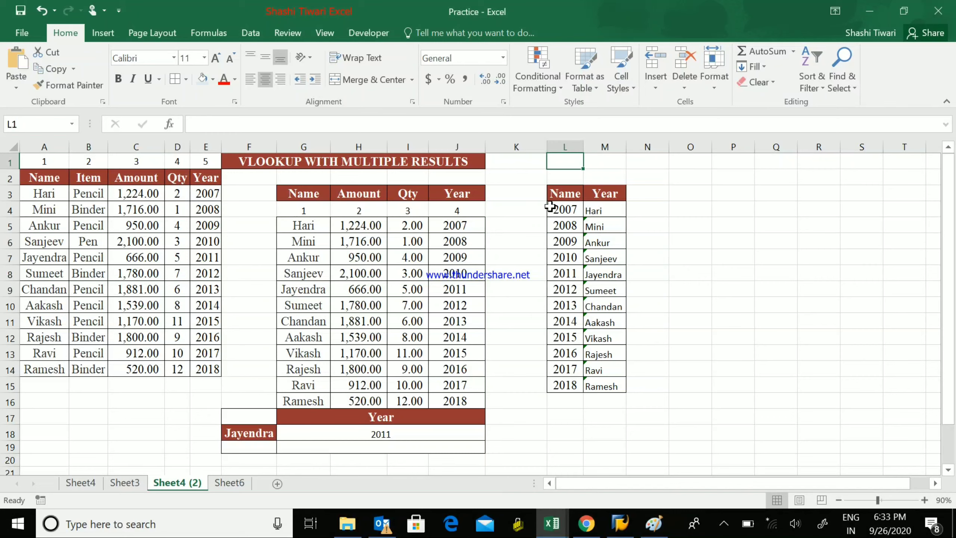
- Create a new blank workbook, Book2, from File > New > Blank workbook
click(487, 194)
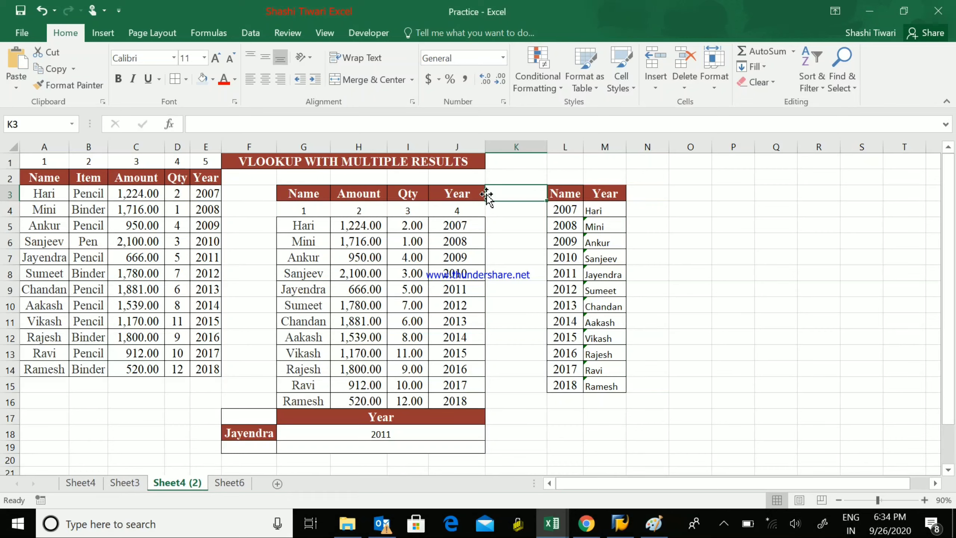
drag(486, 195, 487, 194)
click(23, 34)
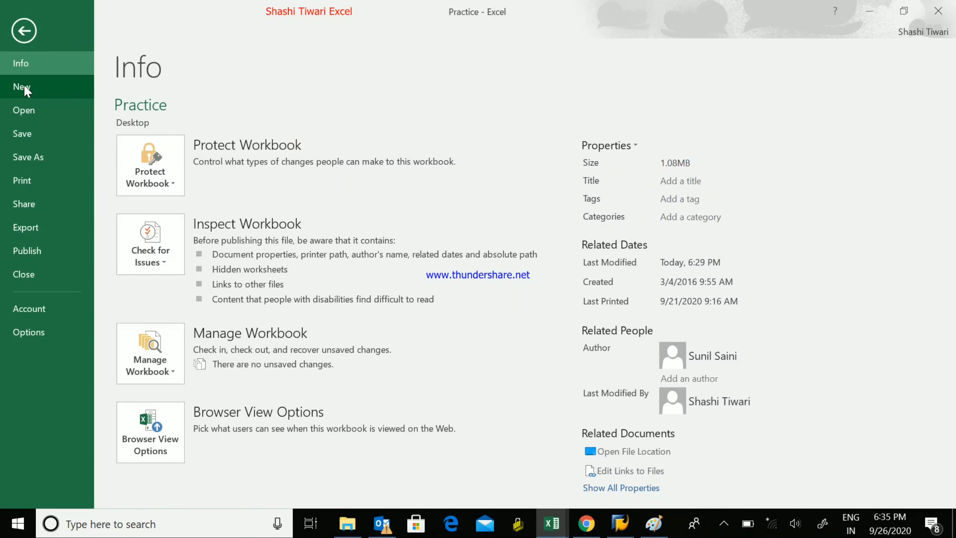
click(25, 86)
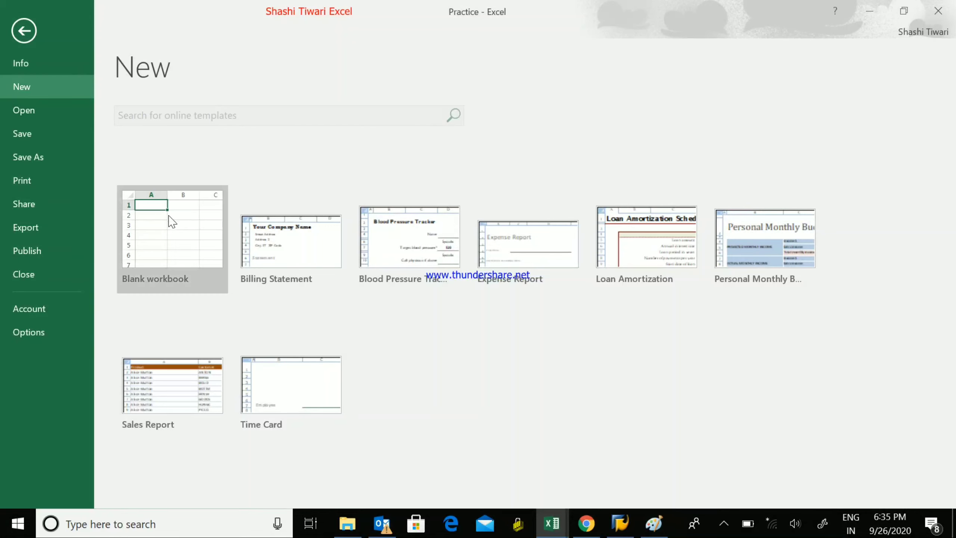
click(173, 228)
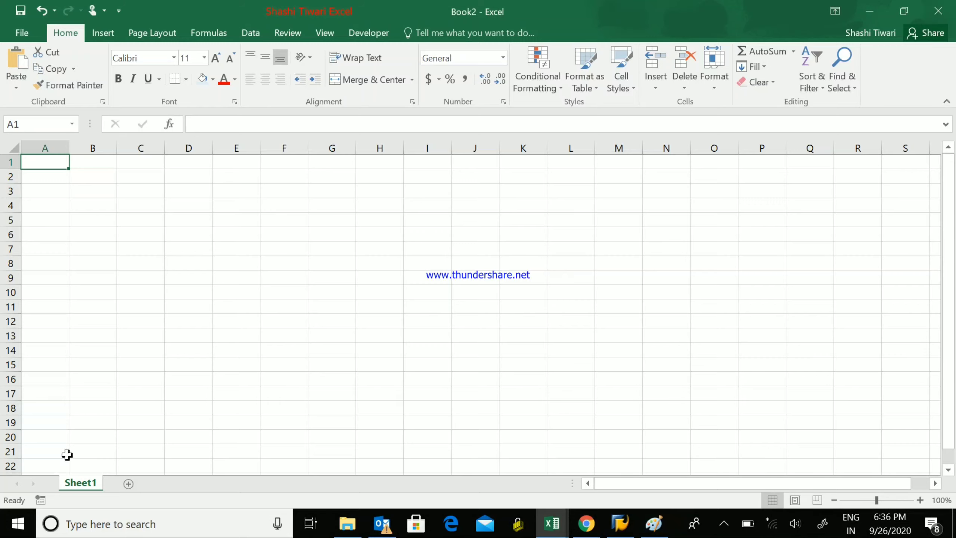
- Rename the Sheet1 tab to 'Shashi'
right_click(82, 488)
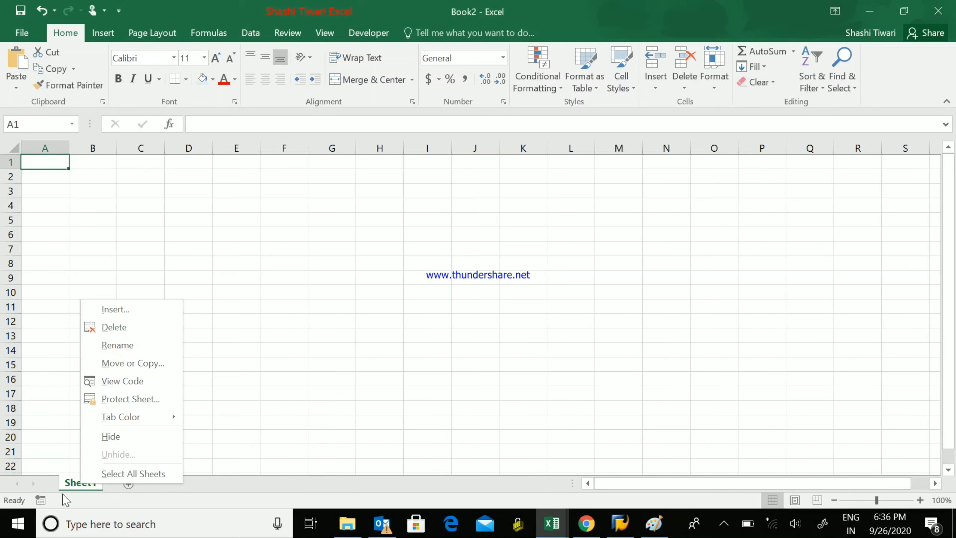
click(75, 489)
right_click(74, 489)
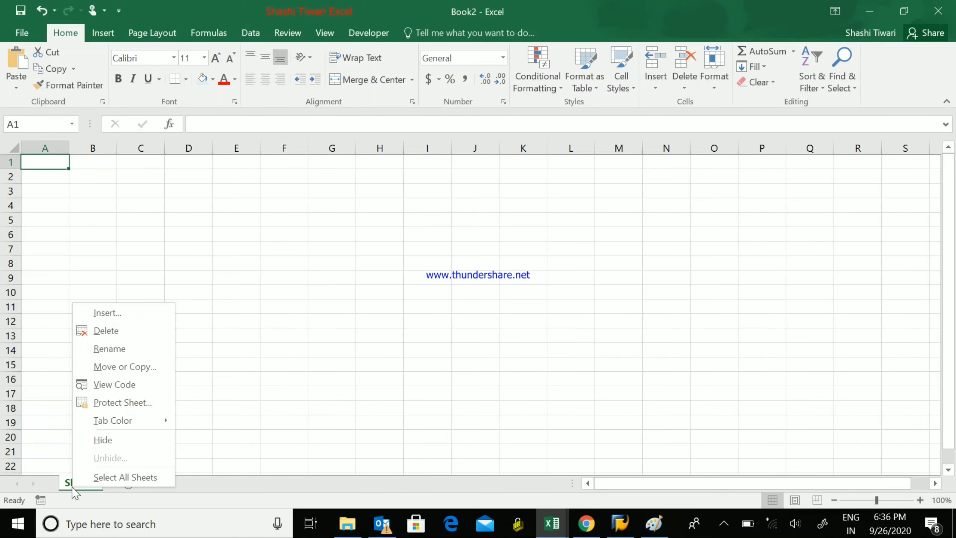
click(108, 349)
text(Shas)
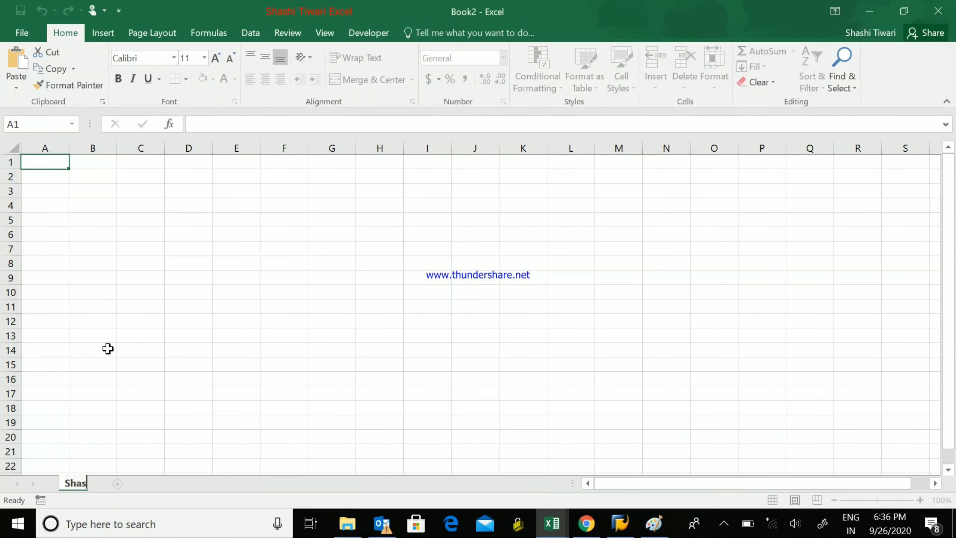
text(hi)
click(108, 349)
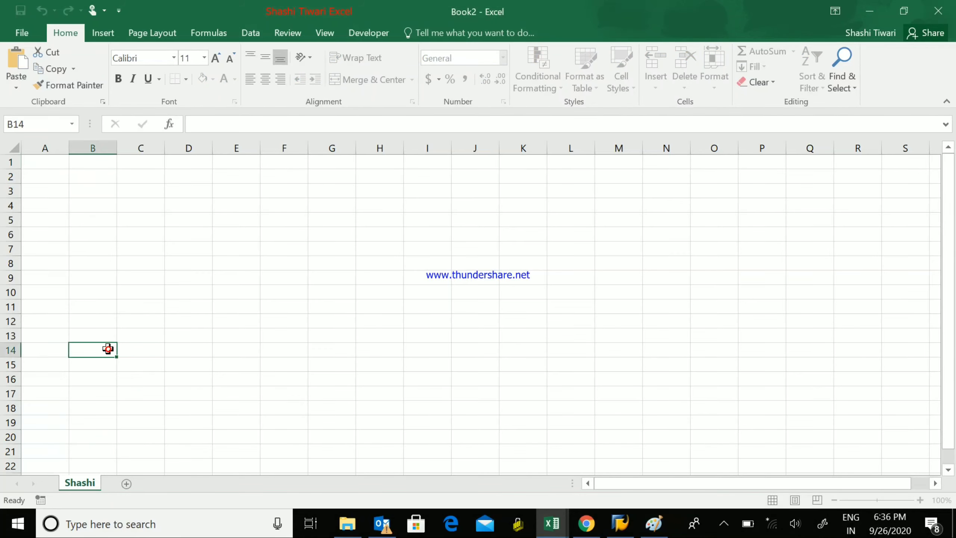
- Set the Shashi sheet's tab colour to green
right_click(81, 484)
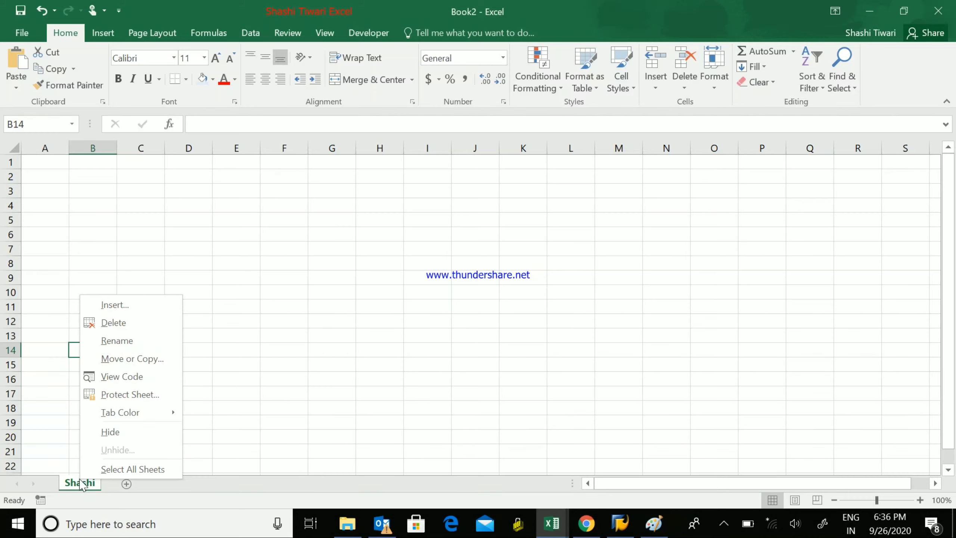
mouse_move(120, 412)
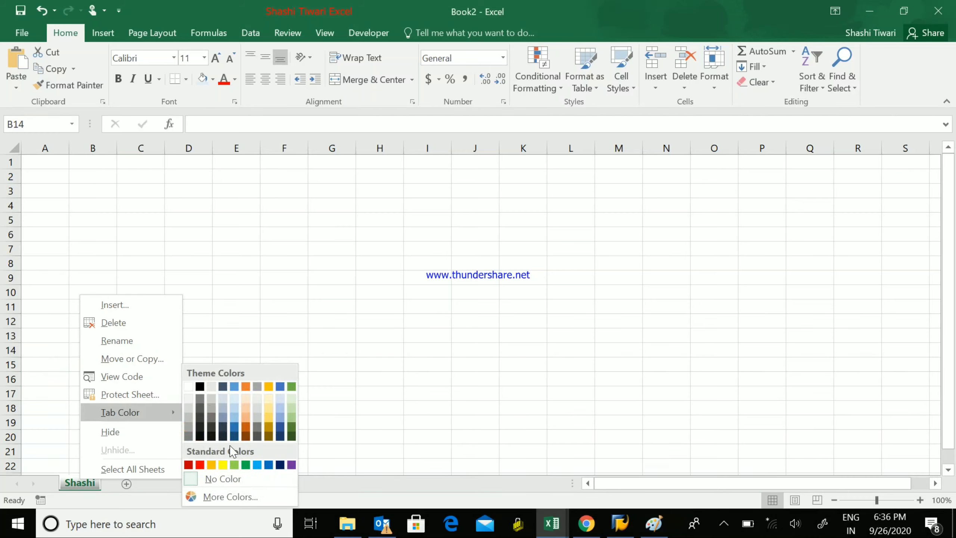
click(245, 463)
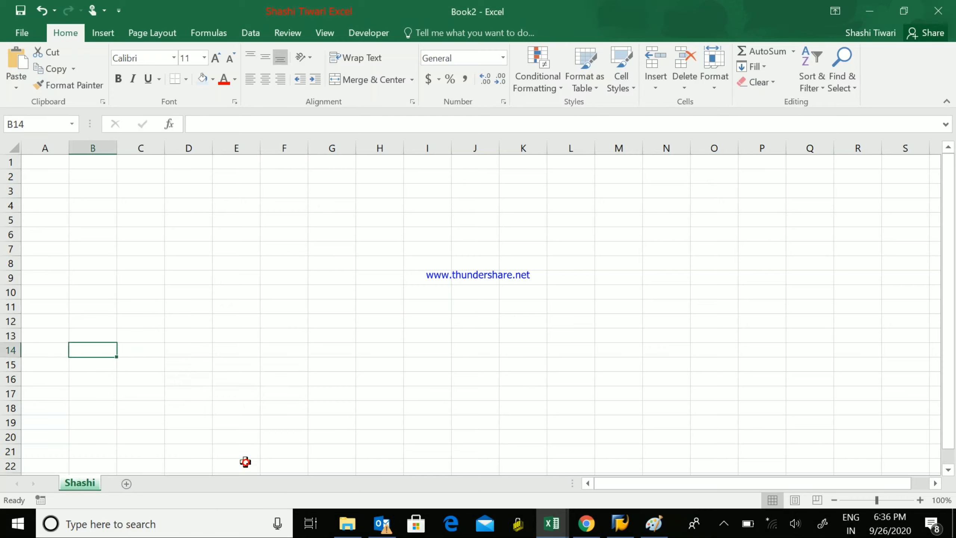
click(92, 439)
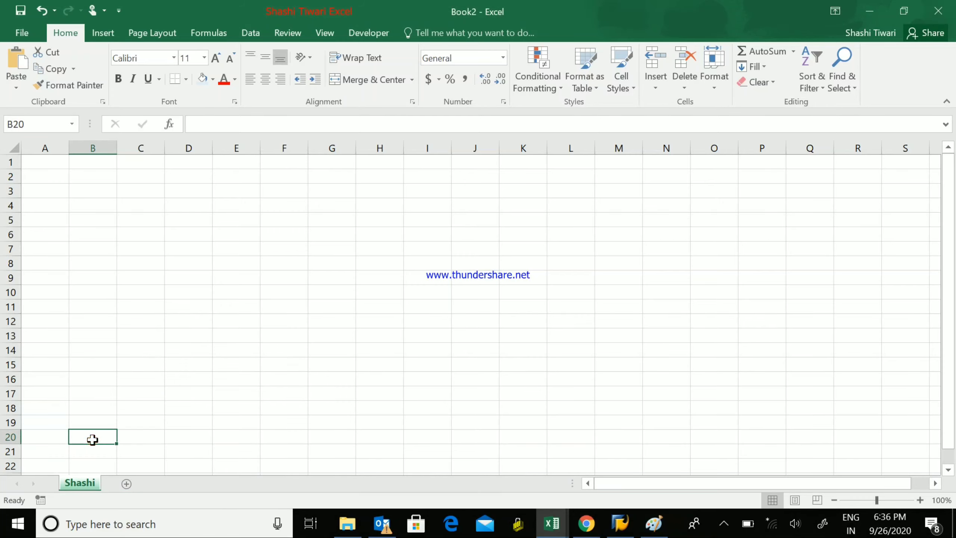
- Enter the headers Name, Age and Amount in A1:C1
click(38, 158)
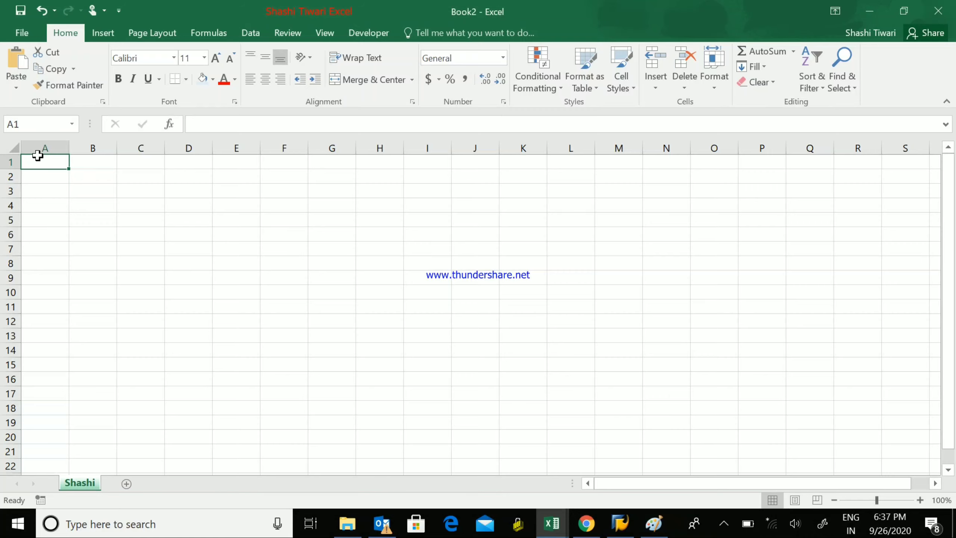
text(Nam)
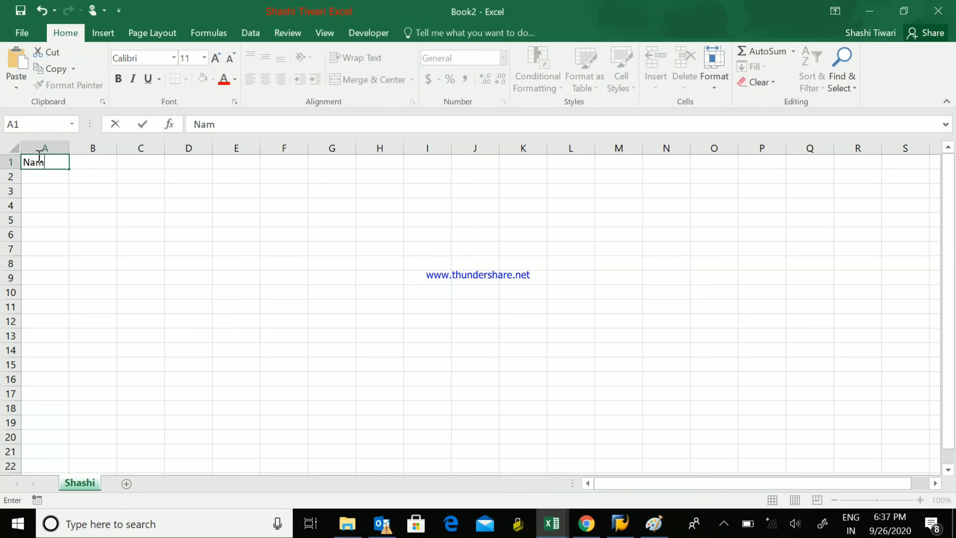
text(e)
key(Tab)
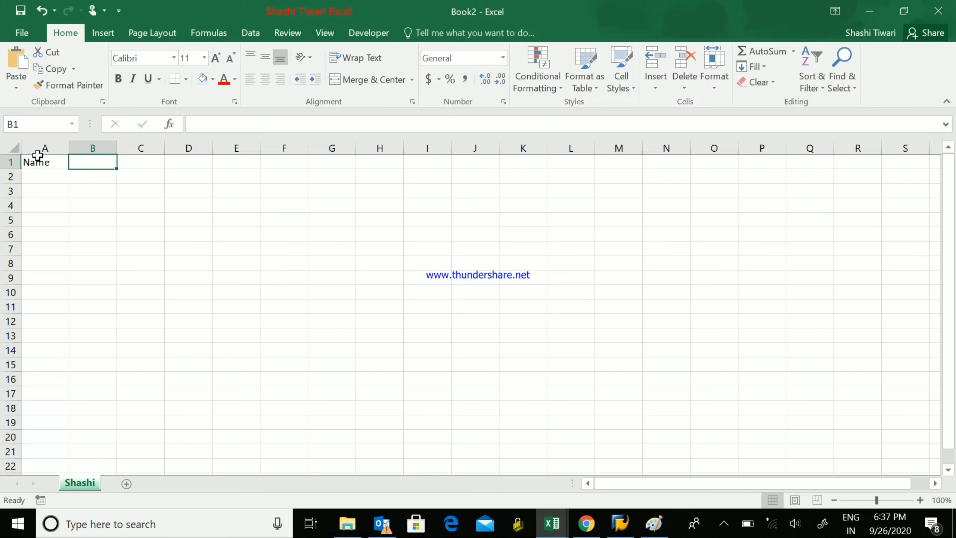
text(Age)
key(Tab)
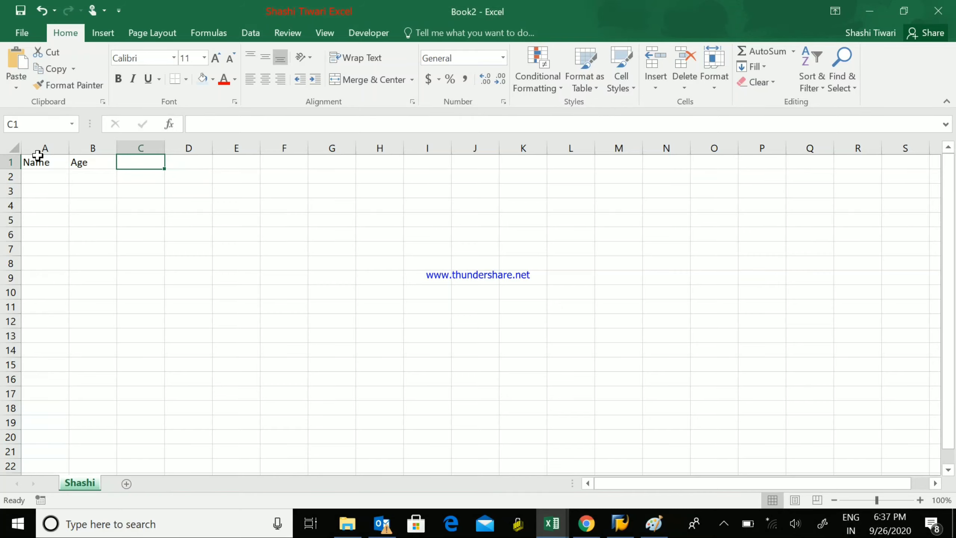
text(Amou)
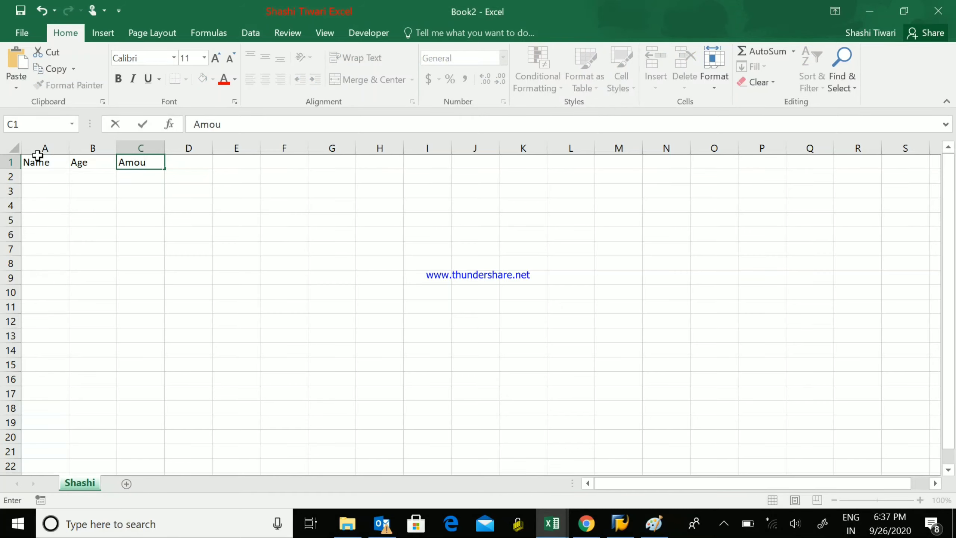
text(nt)
key(Return)
- Enter the names Shashi, Vikash, Ajay and Rajesh in A2:A5
key(Left)
key(Left)
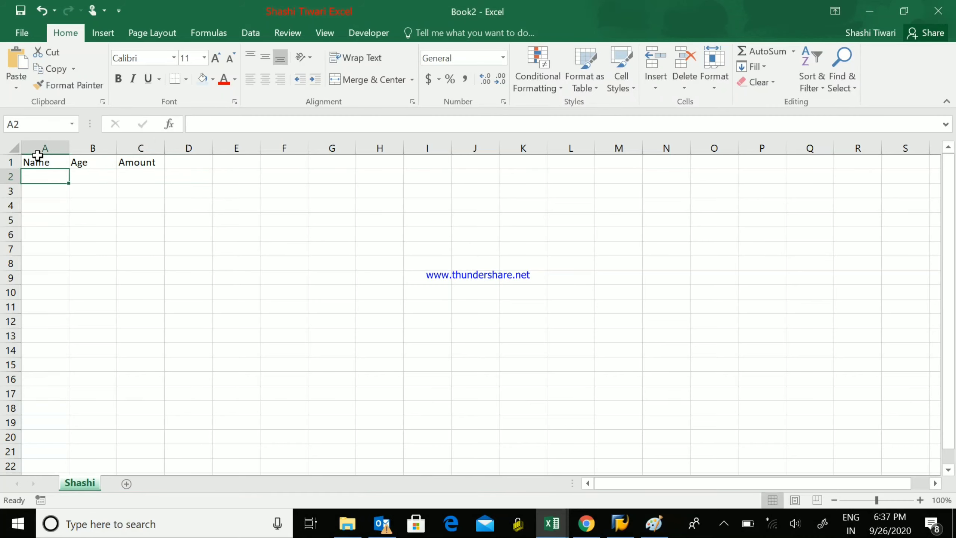
text(Shashi)
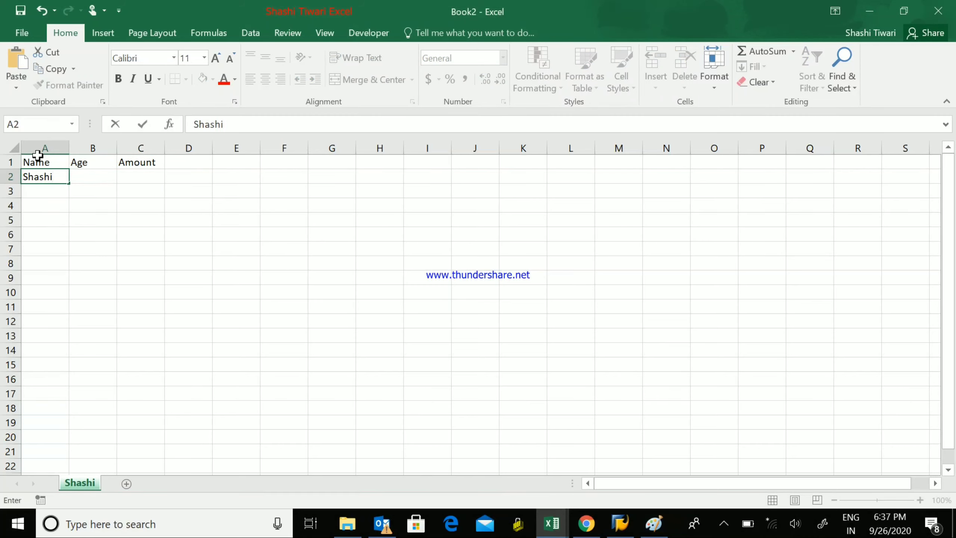
key(Return)
text(Vikash)
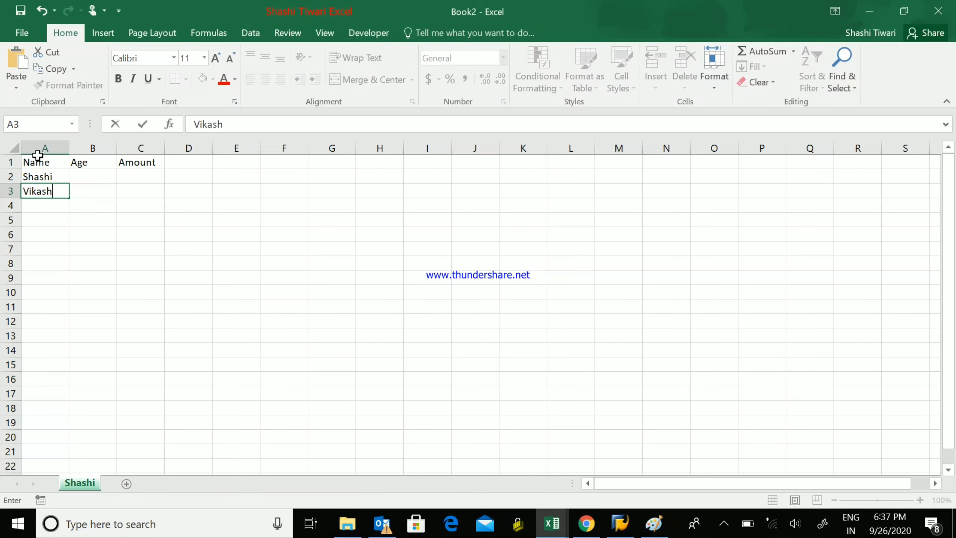
key(Tab)
key(Left)
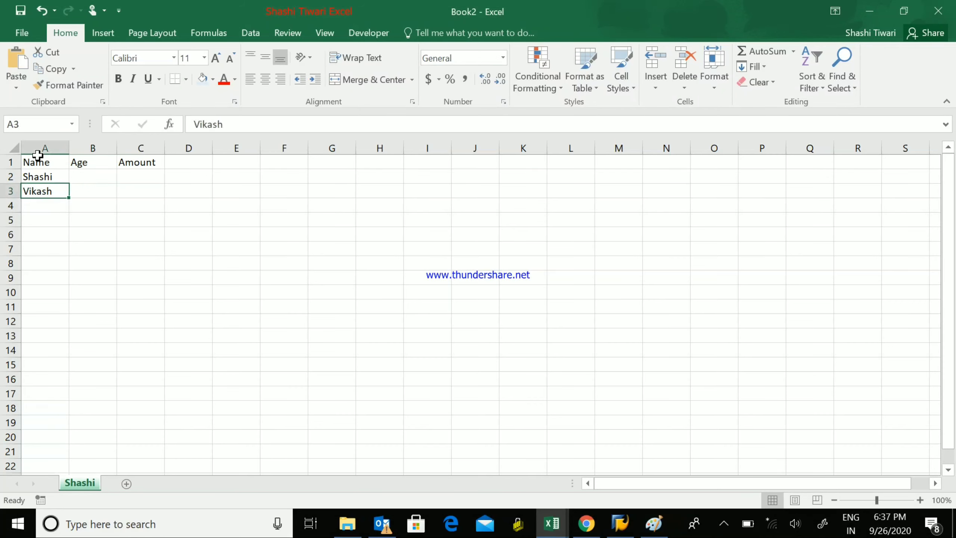
key(Down)
text(Ajay)
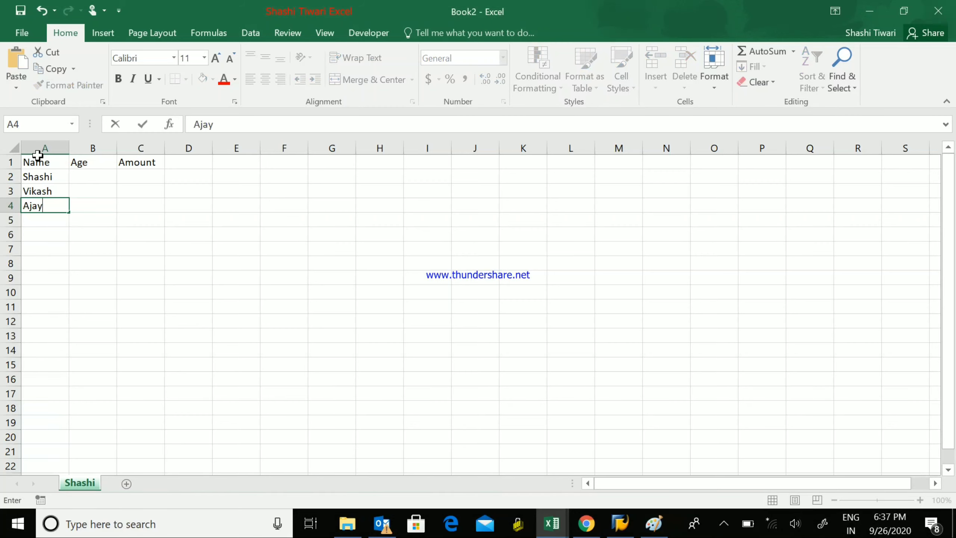
key(Return)
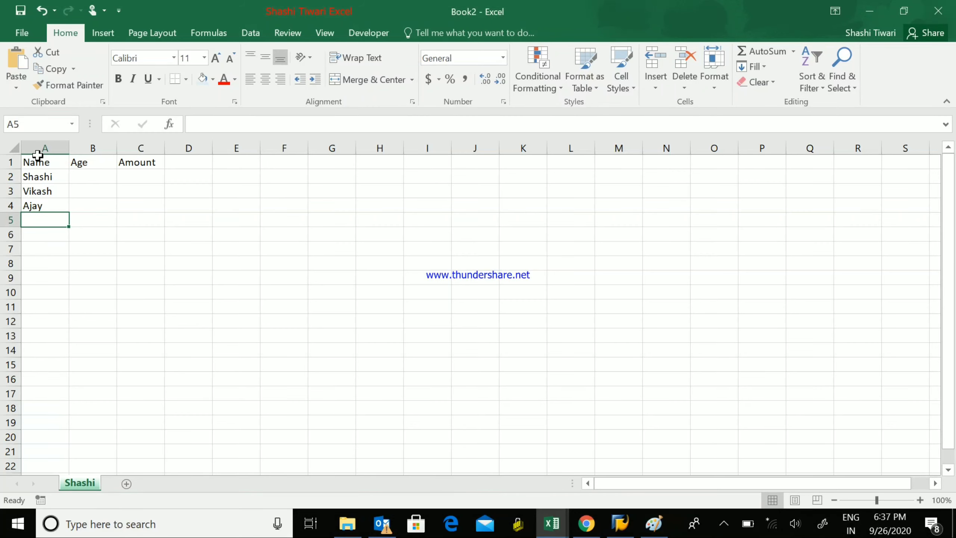
text(Rajesh)
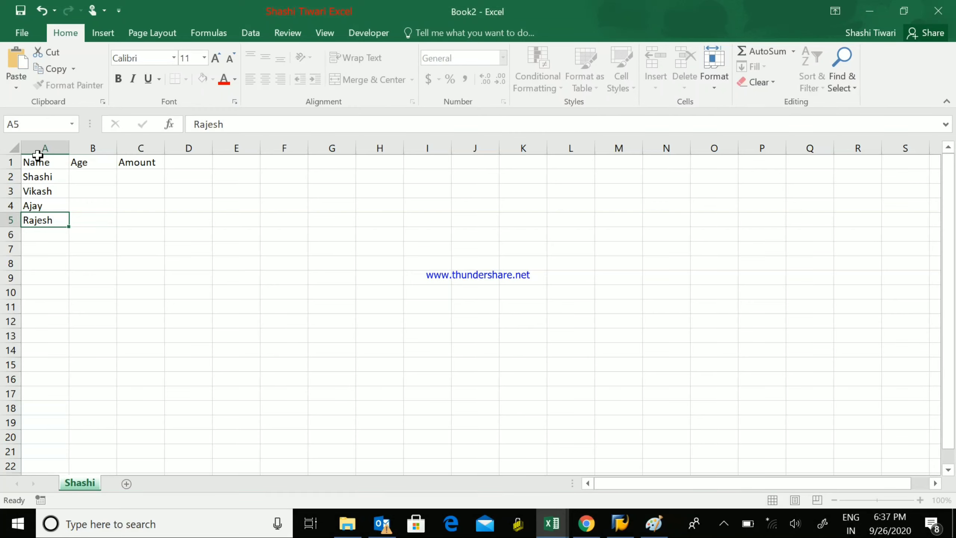
key(Tab)
- Enter the ages 25, 26, 27 and 28 in B2:B5
key(Up)
key(Up)
key(Up)
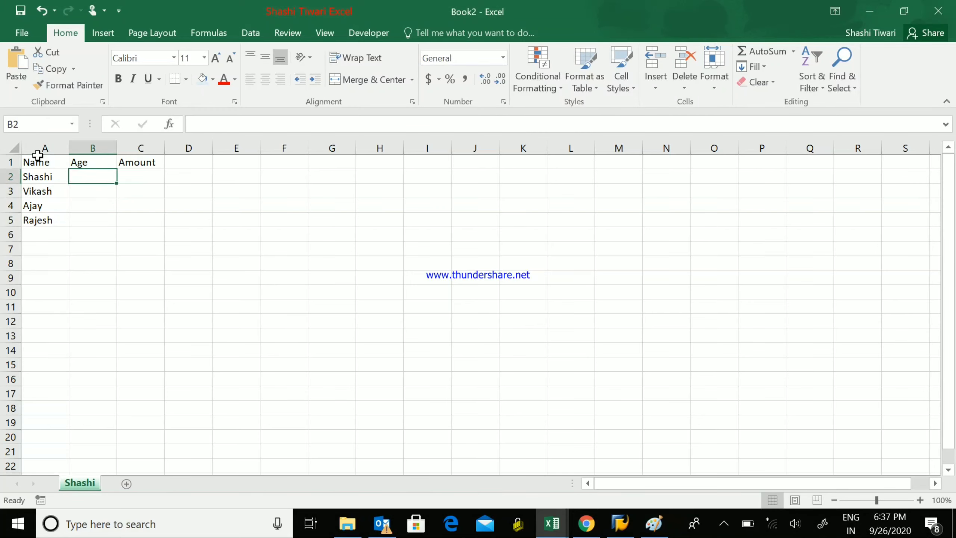
text(25)
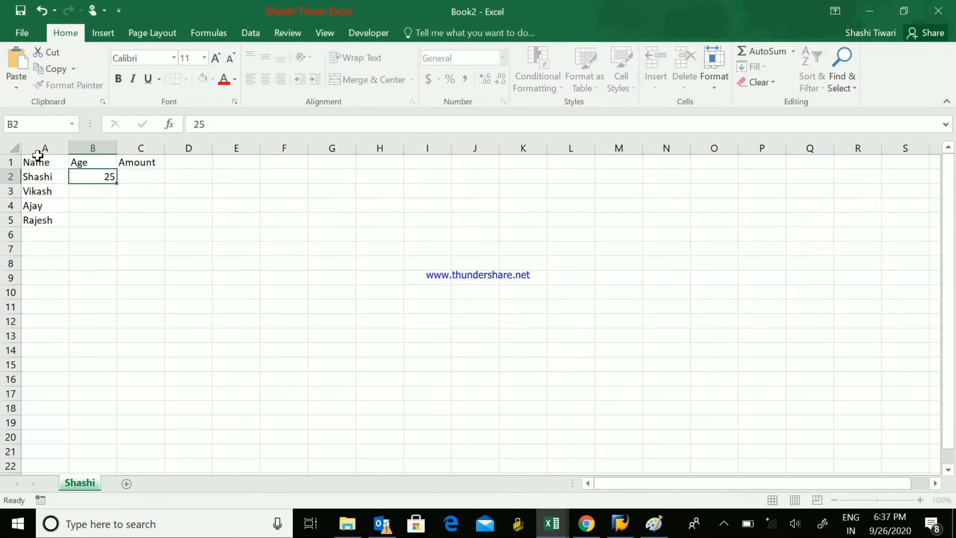
key(Return)
text(26)
key(Return)
text(2)
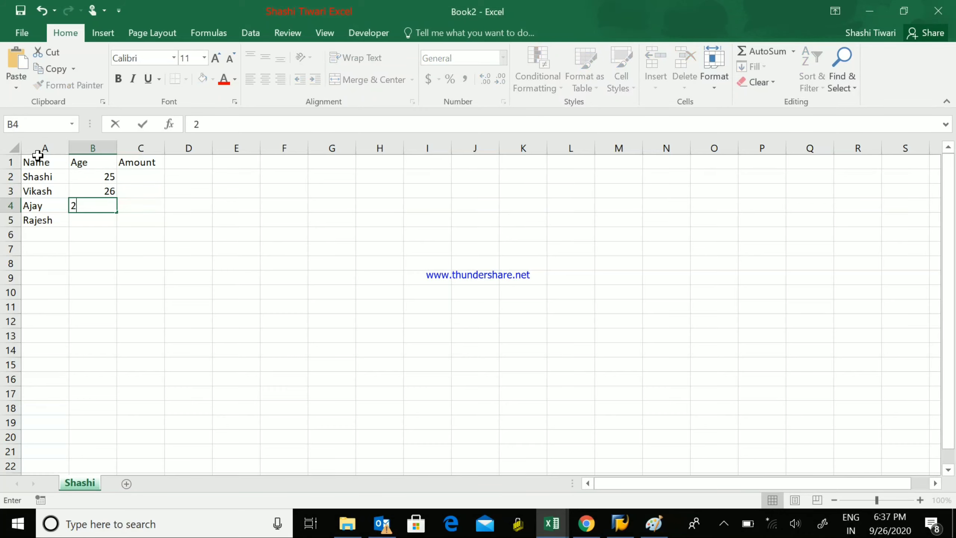
text(7)
key(Return)
text(2)
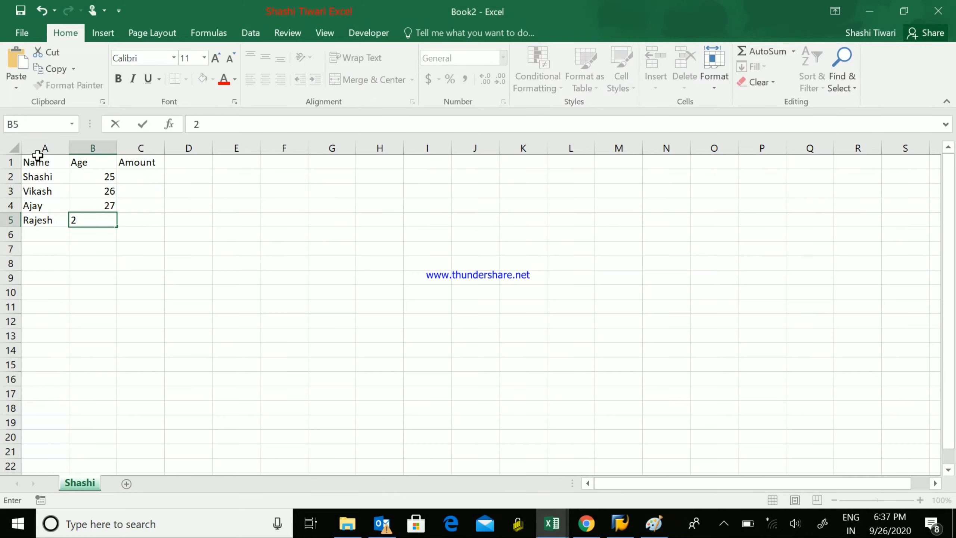
text(8)
key(Tab)
- Enter the amounts 100, 200, 300 and 400 in C2:C5
key(Up)
key(Up)
key(Up)
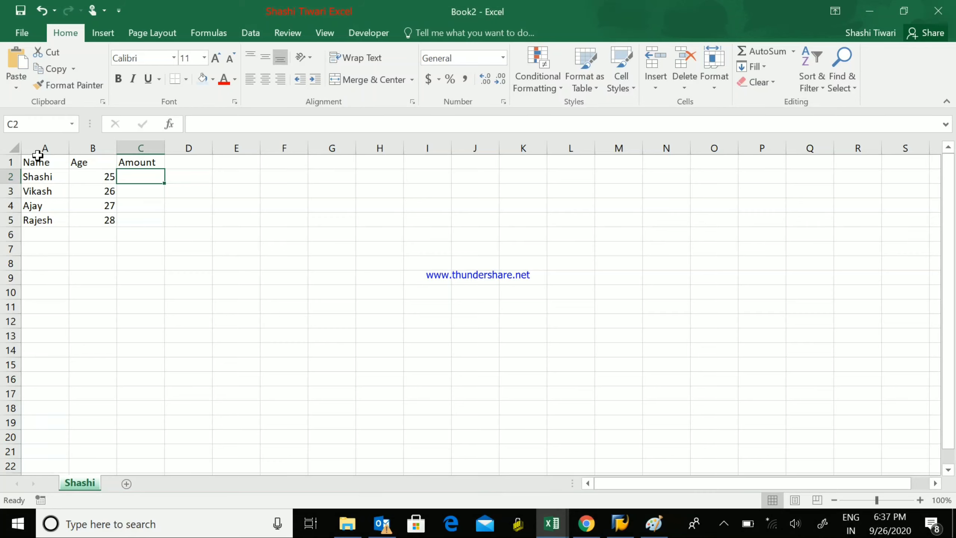
text(100)
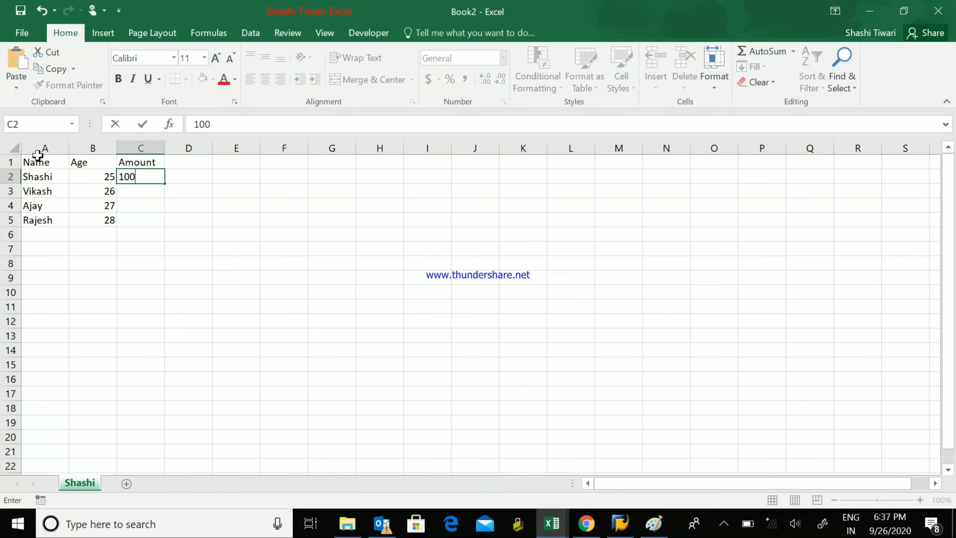
key(Return)
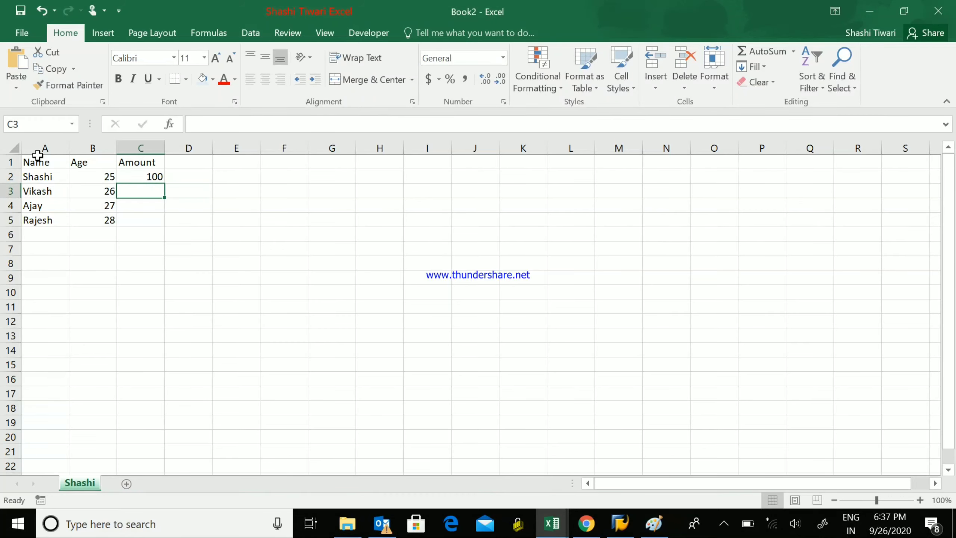
text(200)
key(Return)
text(300)
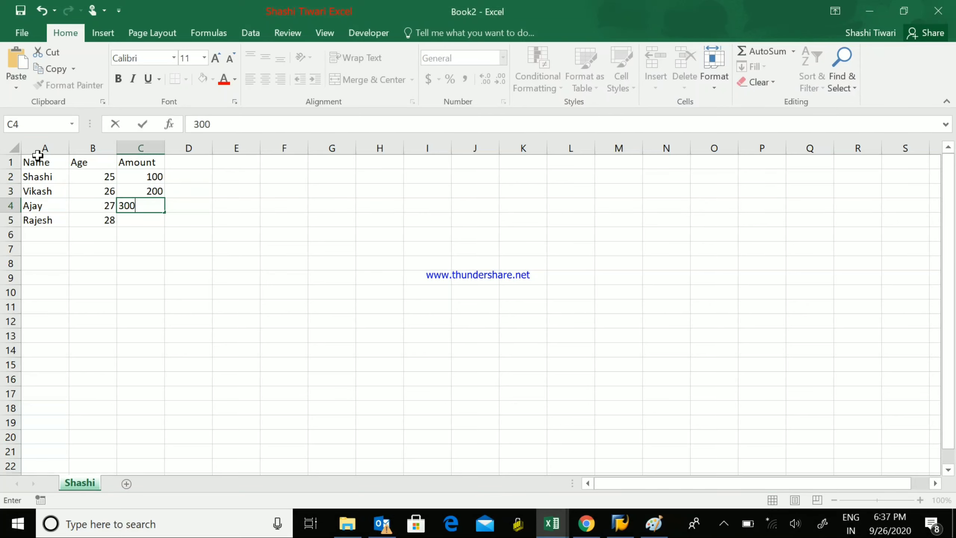
key(Return)
text(400)
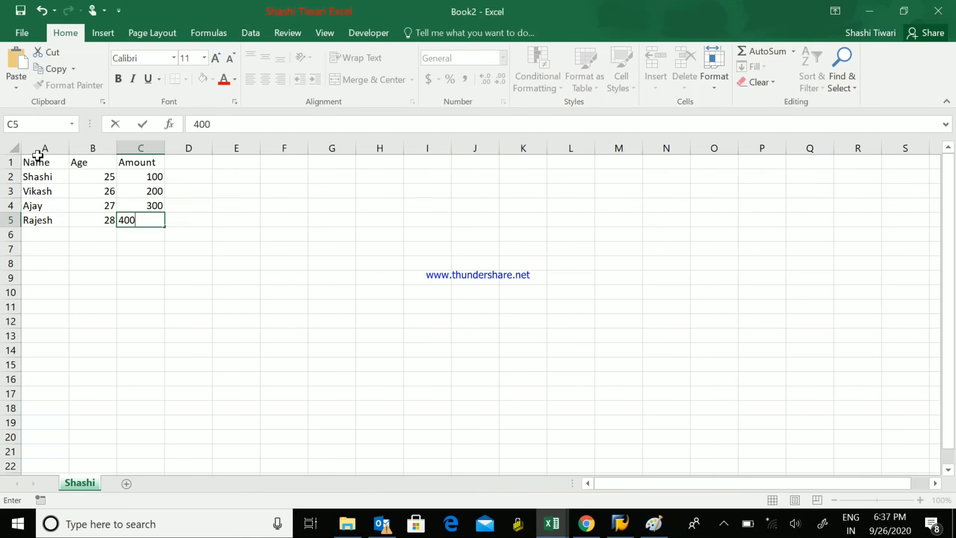
key(ctrl+Return)
key(Up)
key(Up)
key(Up)
key(Up)
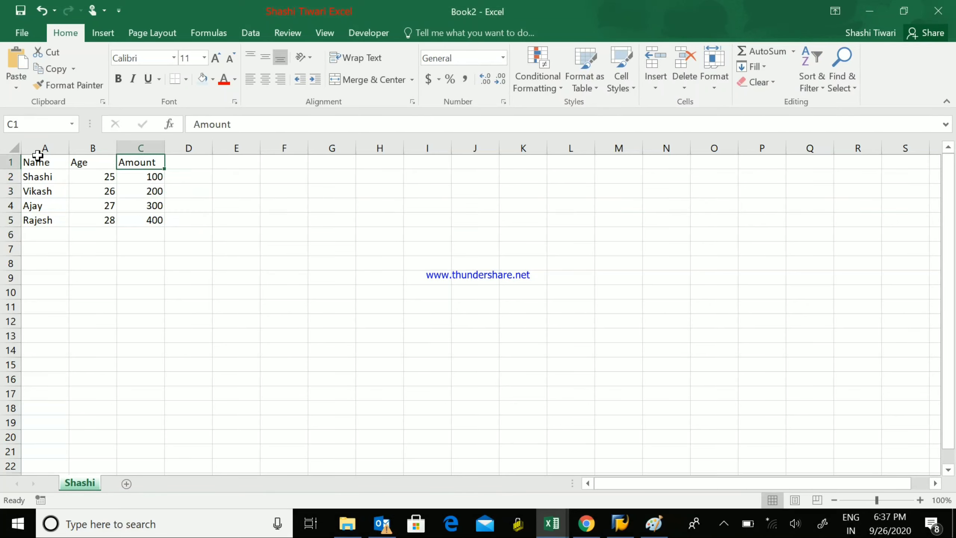
key(Down)
key(Down)
key(Down)
key(Down)
key(Down)
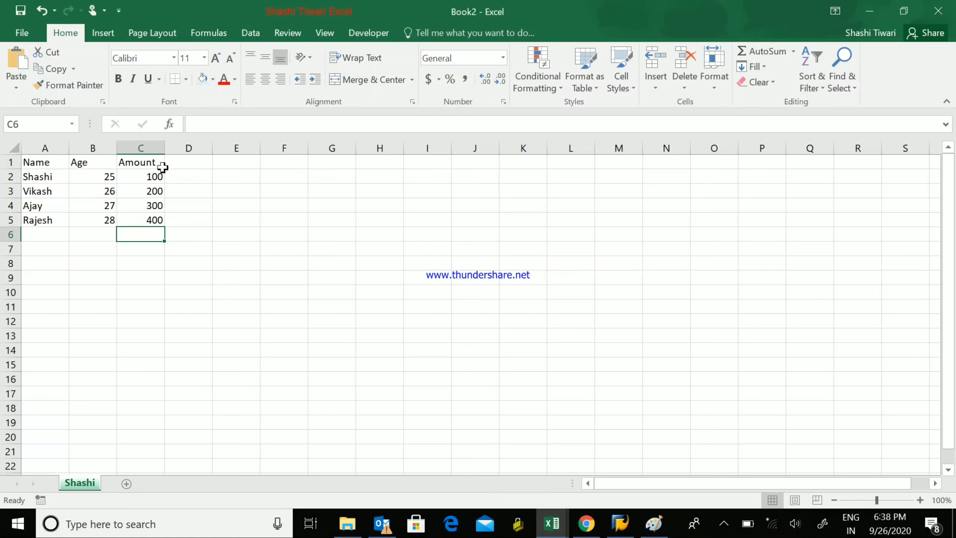
- Add an AutoSum =SUM(C2:C5) in C6, showing a total of 1000
click(152, 175)
drag(152, 174, 153, 218)
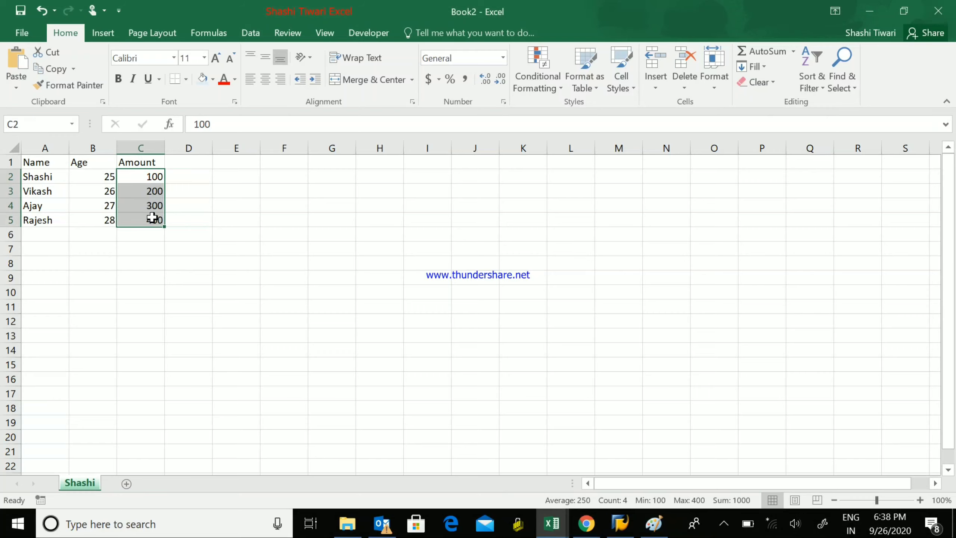
click(148, 234)
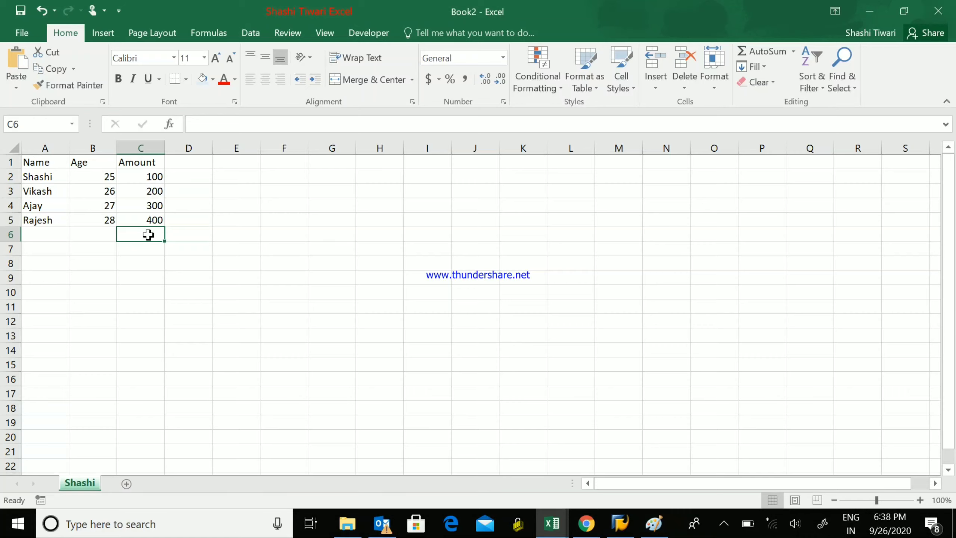
drag(154, 177, 153, 221)
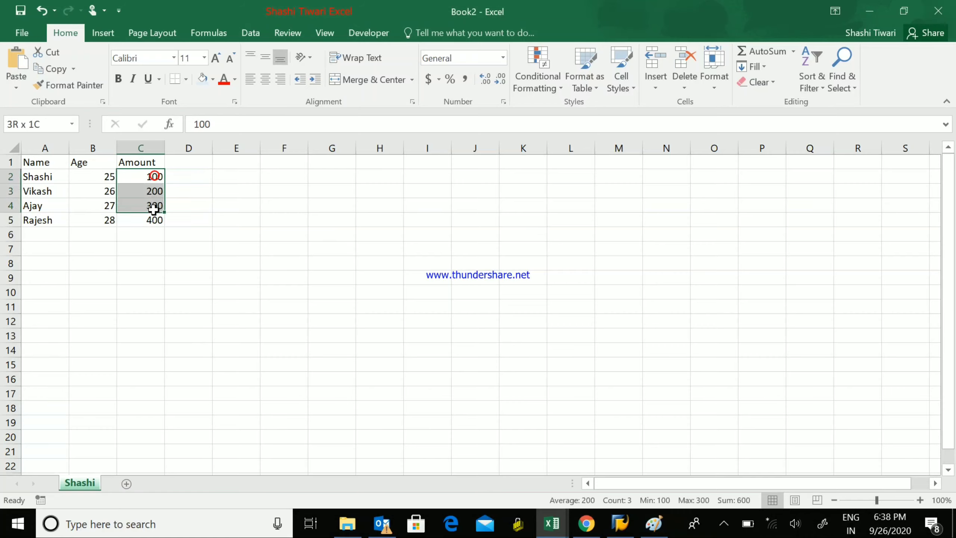
click(145, 230)
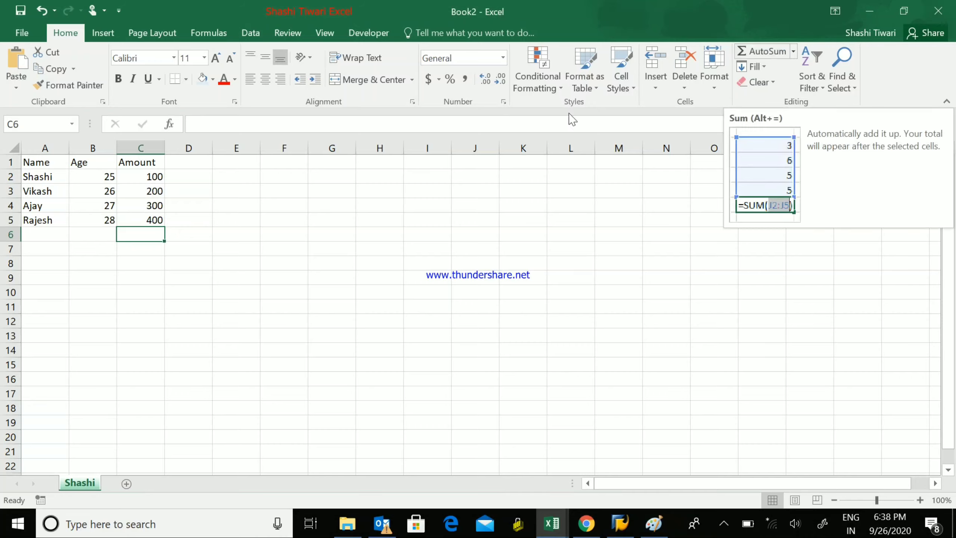
click(143, 235)
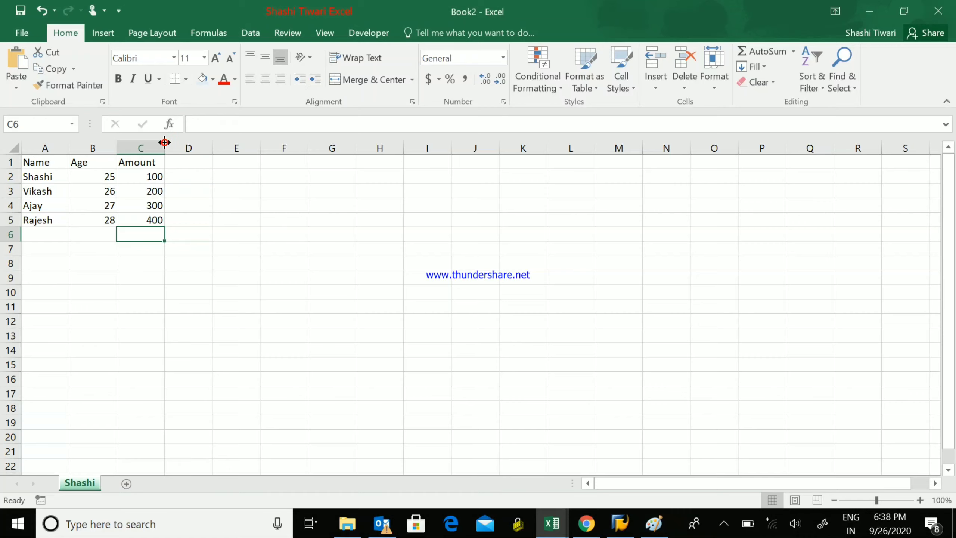
drag(144, 175, 145, 222)
click(143, 238)
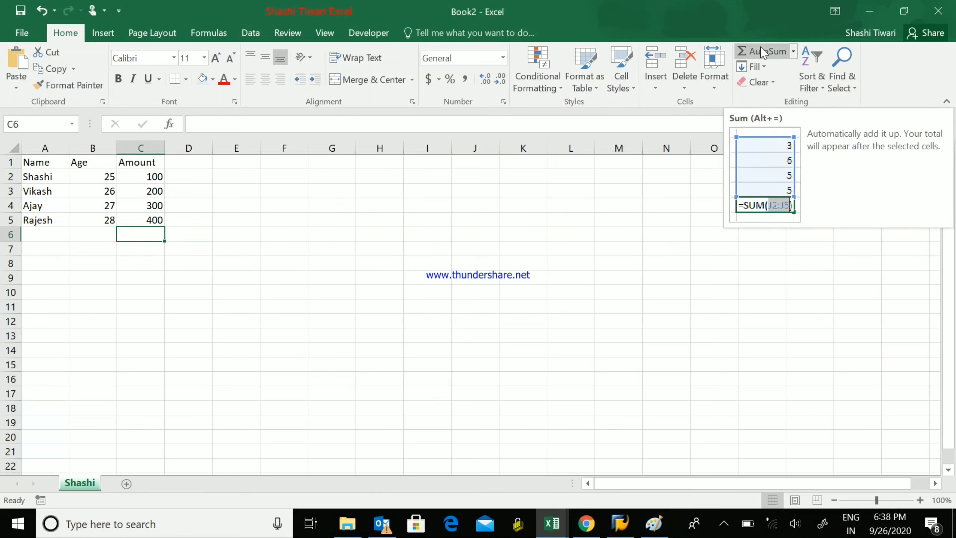
click(763, 52)
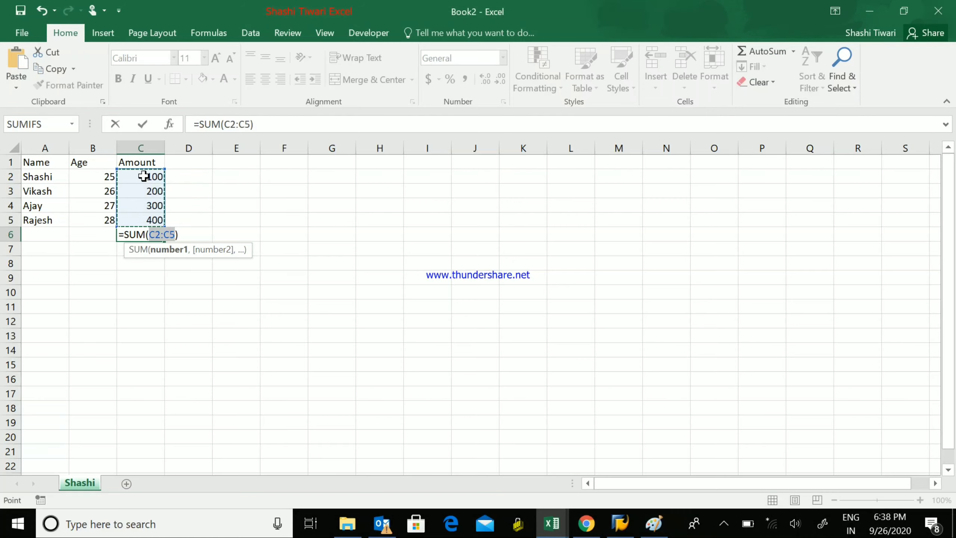
key(Return)
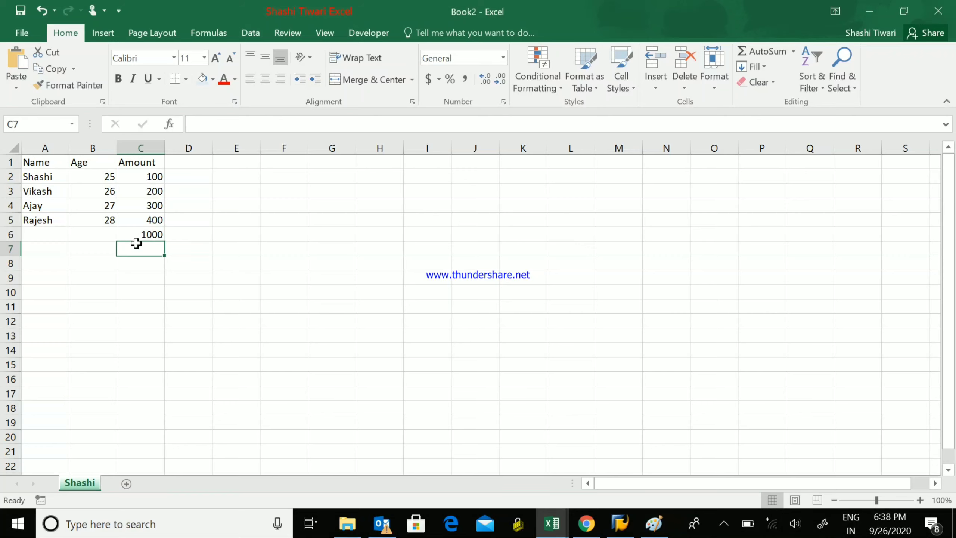
- Try cutting rows Vikash through the total one row lower, then undo and cancel the cut
click(138, 235)
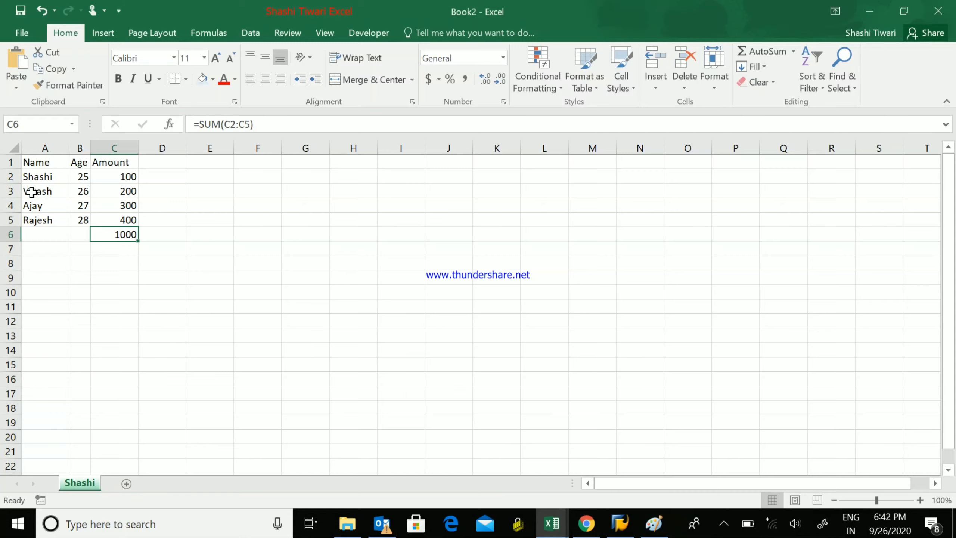
drag(32, 192, 129, 235)
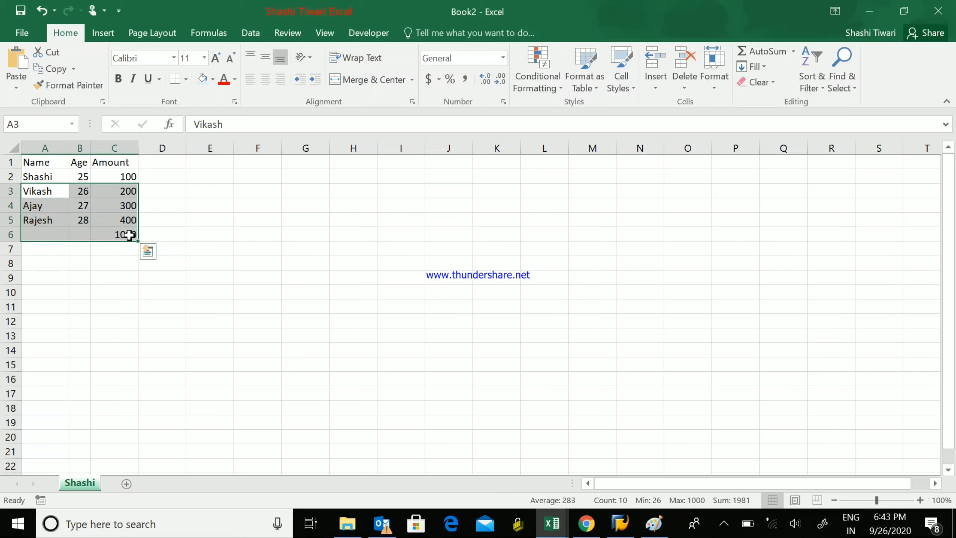
key(ctrl+x)
key(Down)
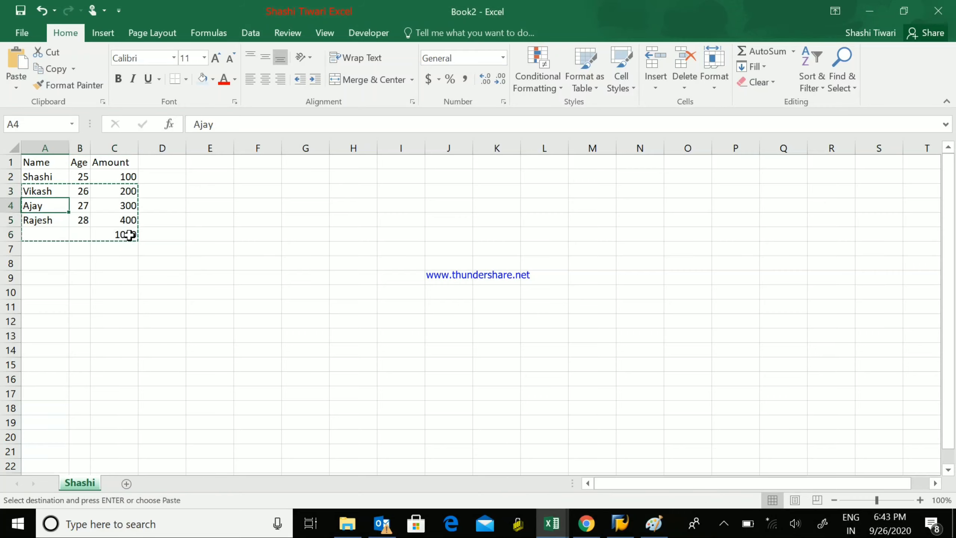
key(Return)
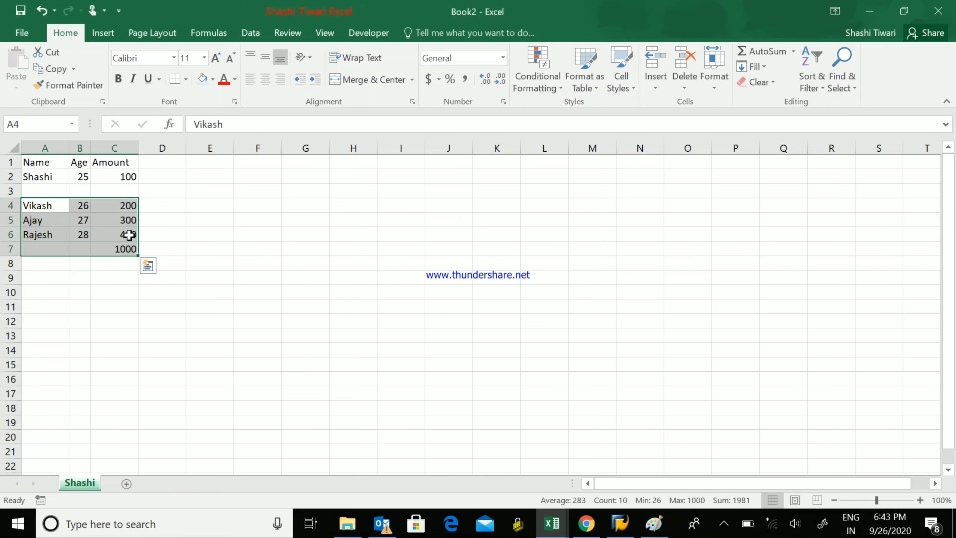
key(Up)
key(Up)
key(Down)
key(ctrl+z)
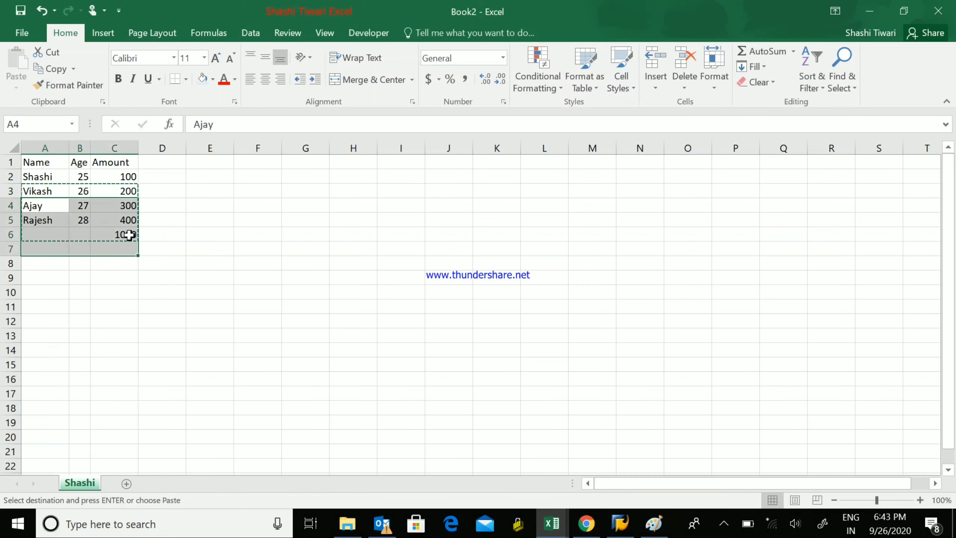
key(Escape)
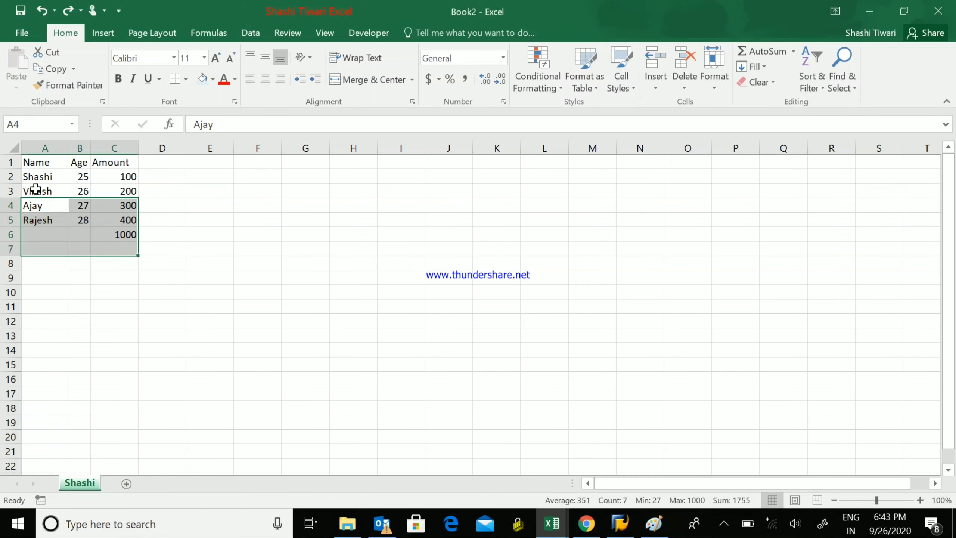
- Insert a blank row above Vikash with Ctrl+Shift++
click(36, 188)
click(9, 190)
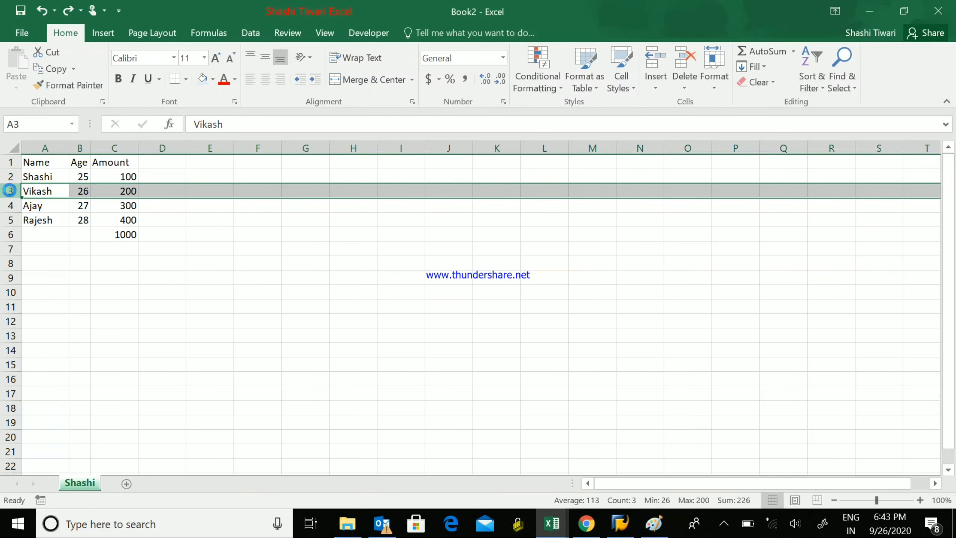
key(ctrl+shift+plus)
- Fill the new row 3 with Sunny, age 24, amount 150
click(43, 189)
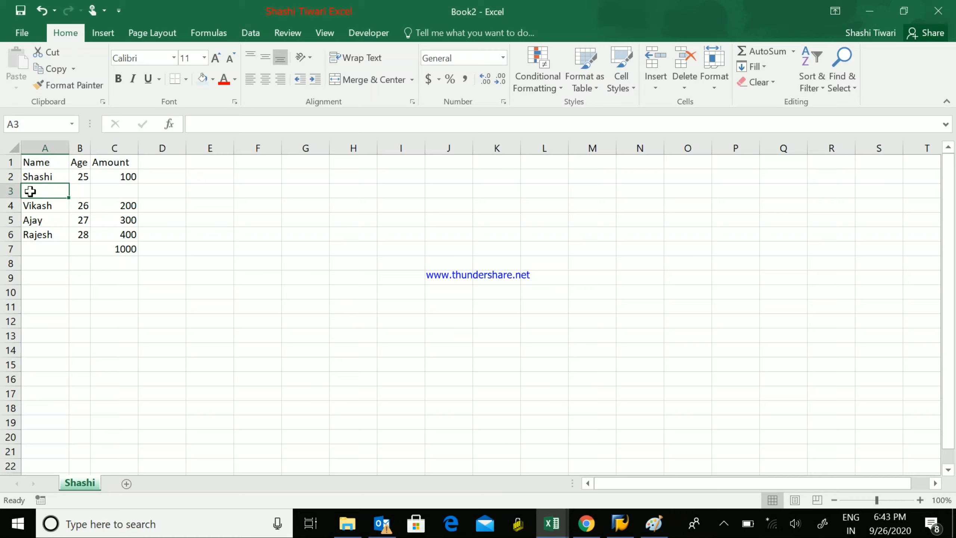
text(Sunny)
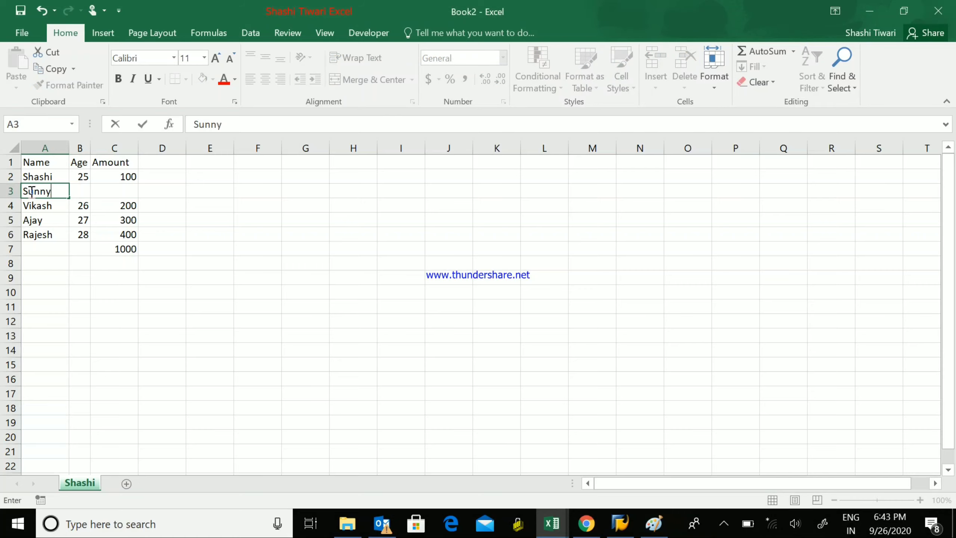
key(Tab)
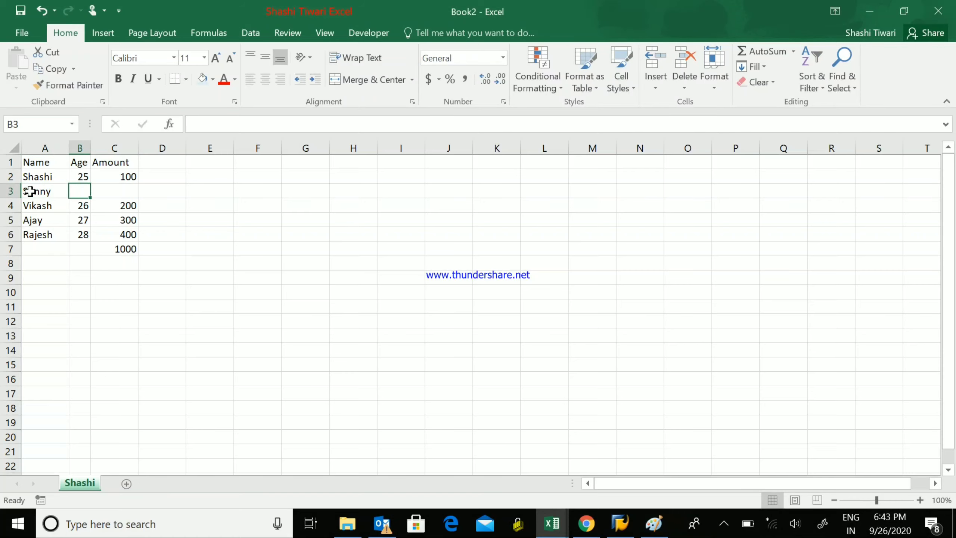
text(2)
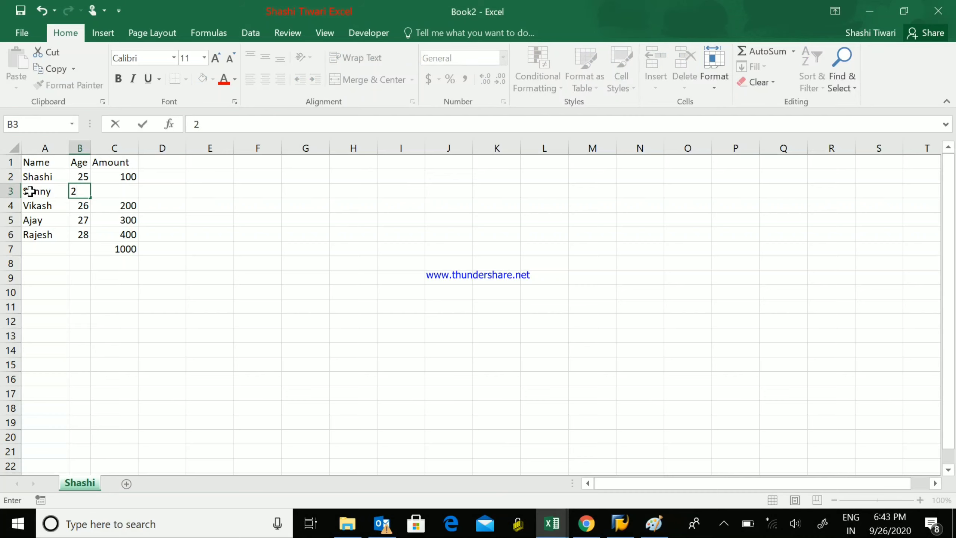
text(4)
key(Tab)
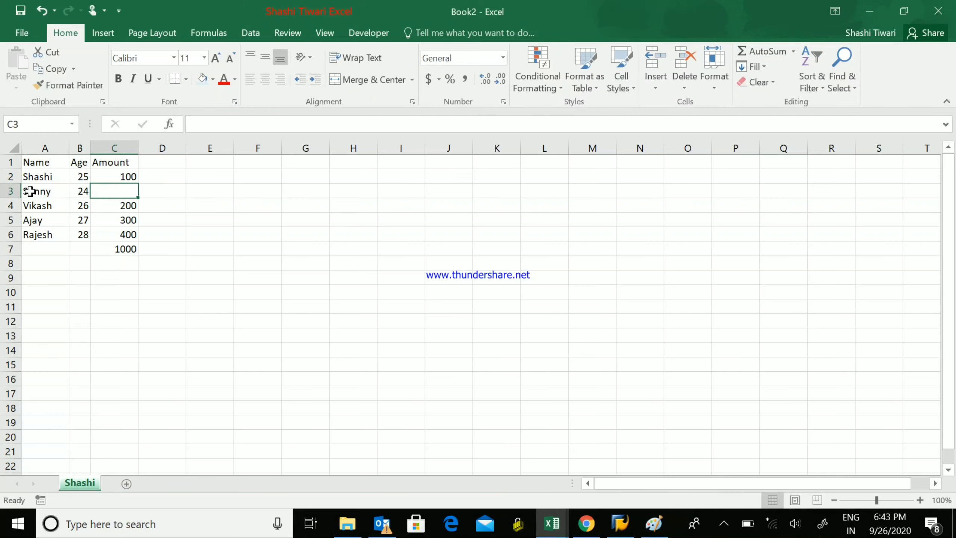
text(150)
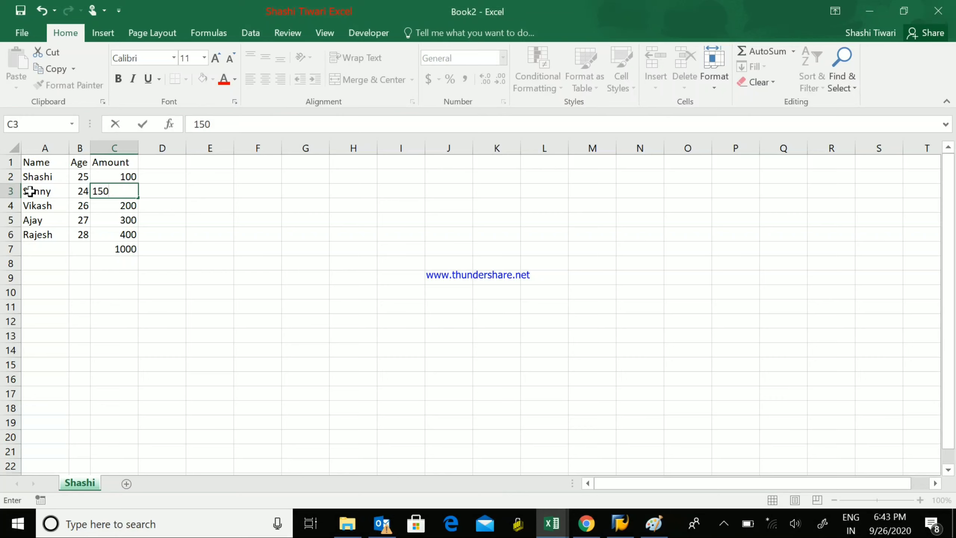
key(Return)
- Check that the C7 total now reads 1150 from =SUM(C2:C6)
key(Down)
key(Down)
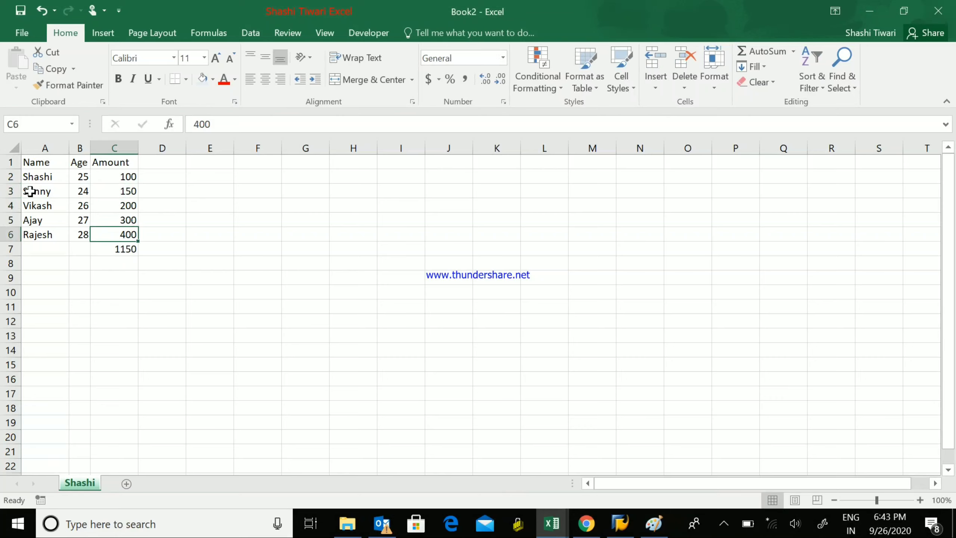
key(Down)
key(Up)
key(Up)
key(Up)
key(Up)
key(Up)
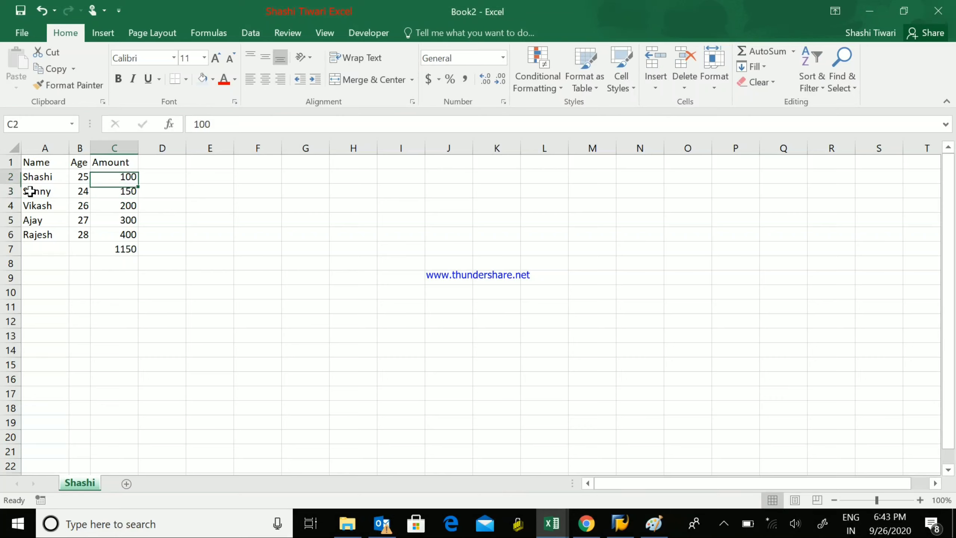
key(Down)
key(Down)
key(Down)
key(Down)
key(Down)
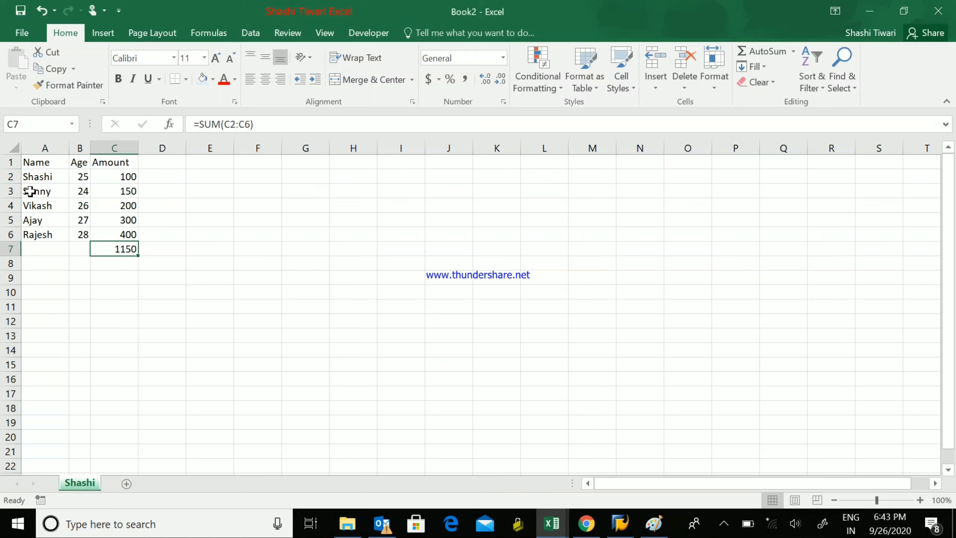
key(Up)
key(Up)
key(Up)
key(Up)
key(Down)
key(Down)
key(Down)
key(Down)
key(Up)
key(Up)
key(Up)
key(Up)
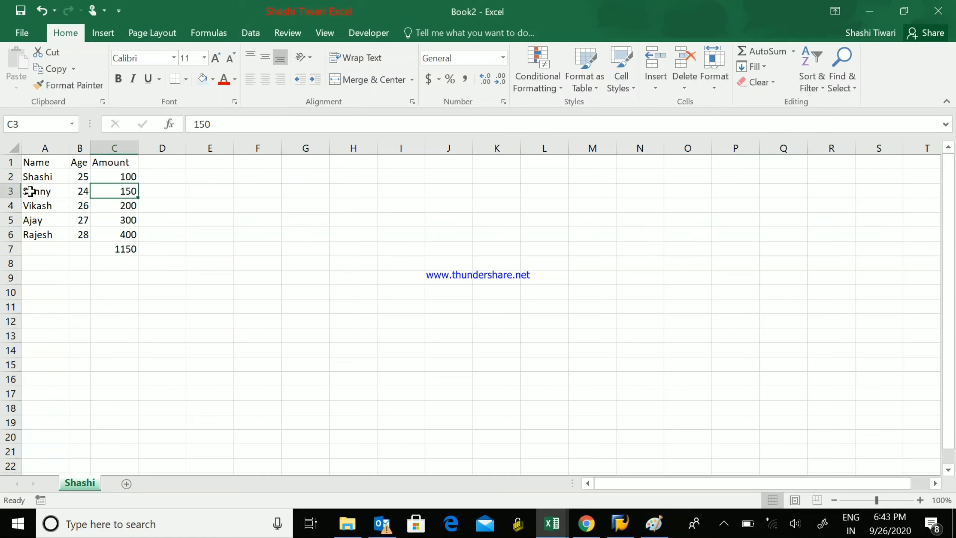
- Delete Sunny's 150 to see the total drop, then undo to restore 1150
key(Delete)
key(Down)
key(Down)
key(Down)
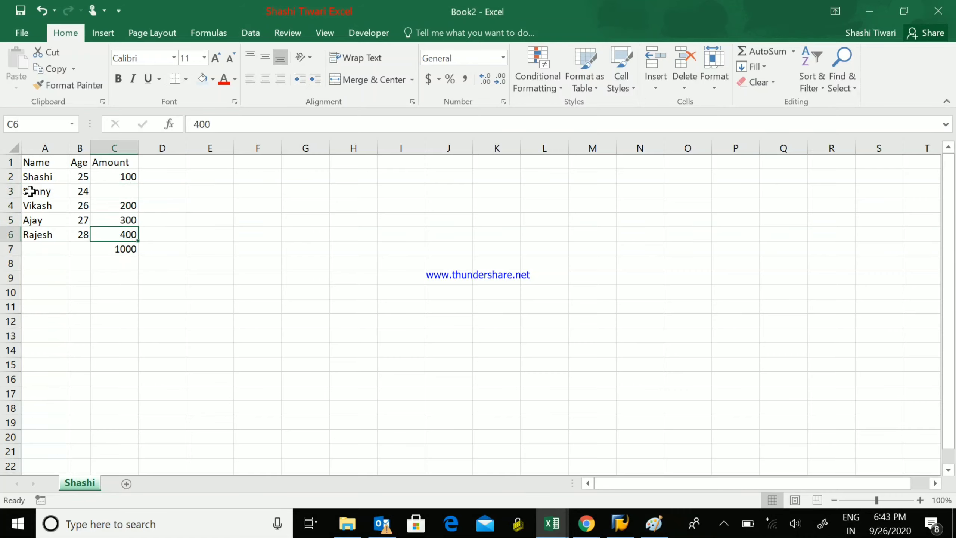
key(Down)
key(Up)
key(Up)
key(Up)
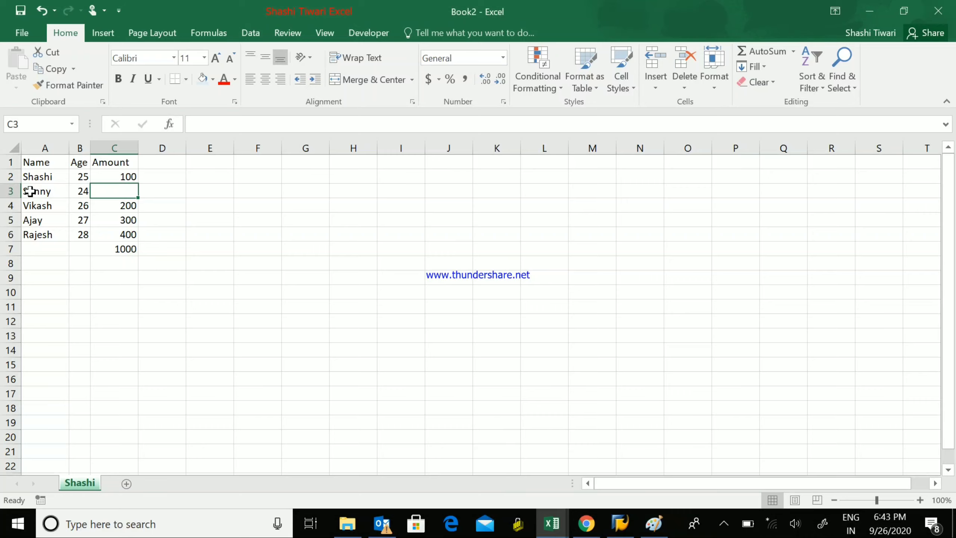
key(ctrl+z)
key(Down)
key(Down)
key(Down)
key(Down)
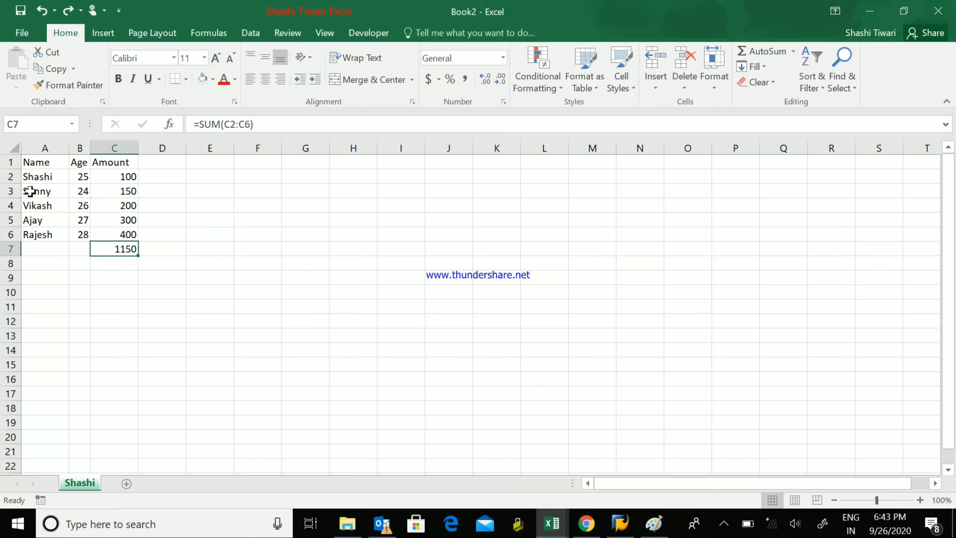
click(57, 162)
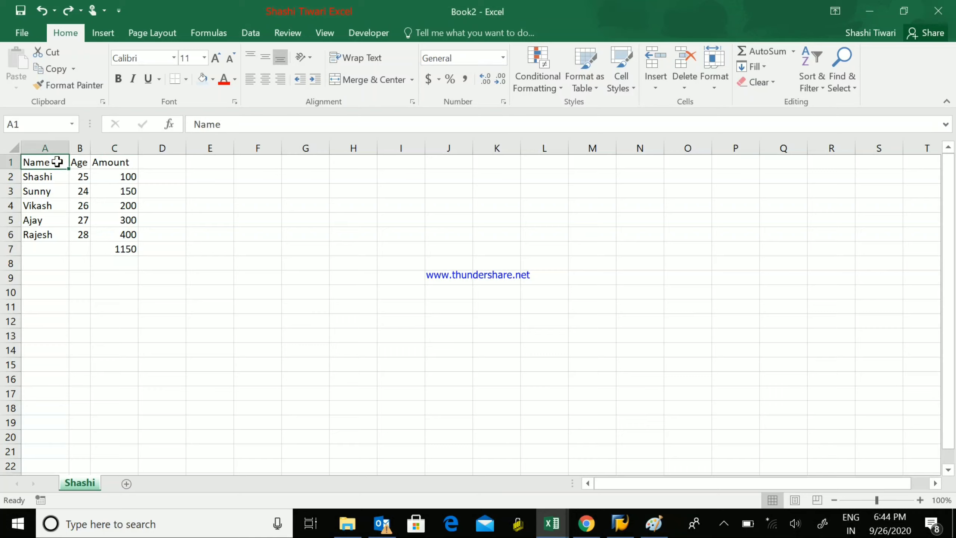
drag(57, 161, 116, 242)
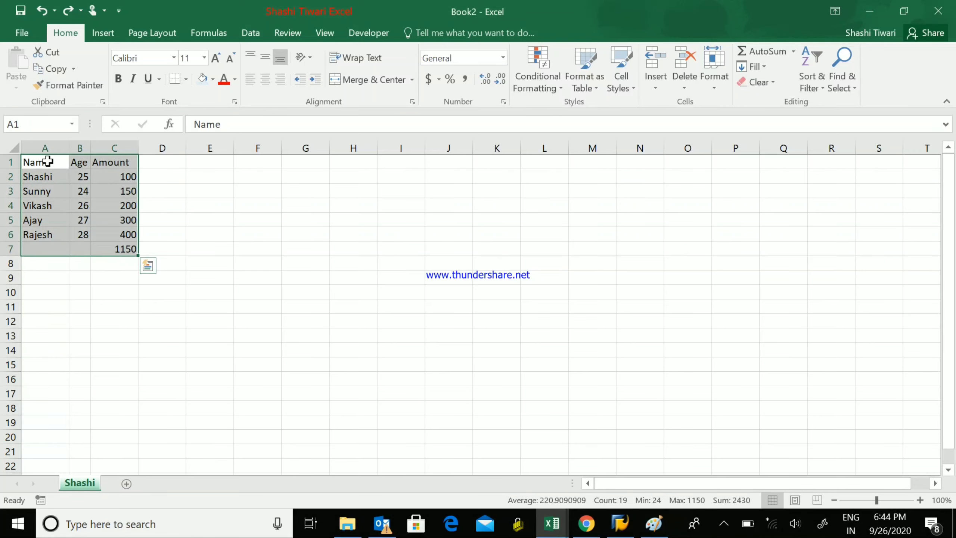
click(48, 162)
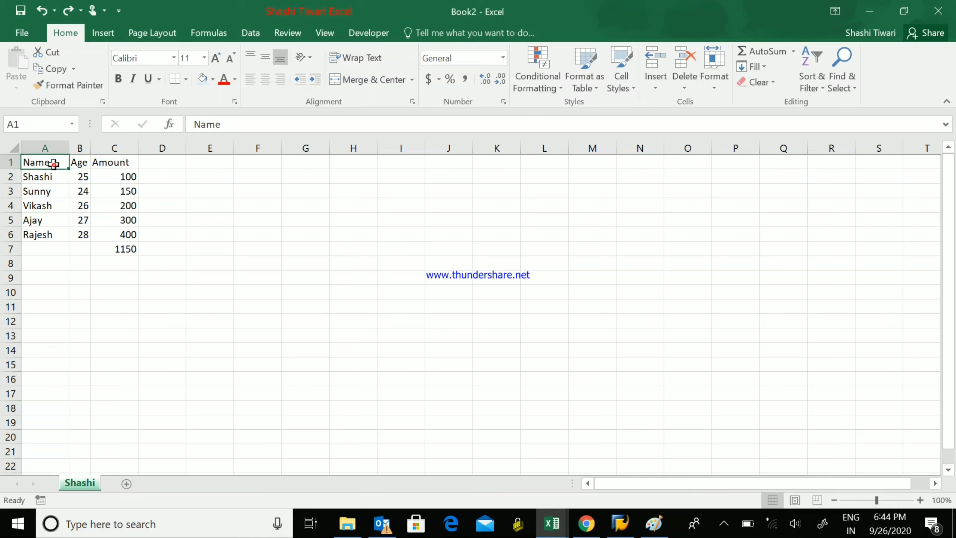
click(60, 163)
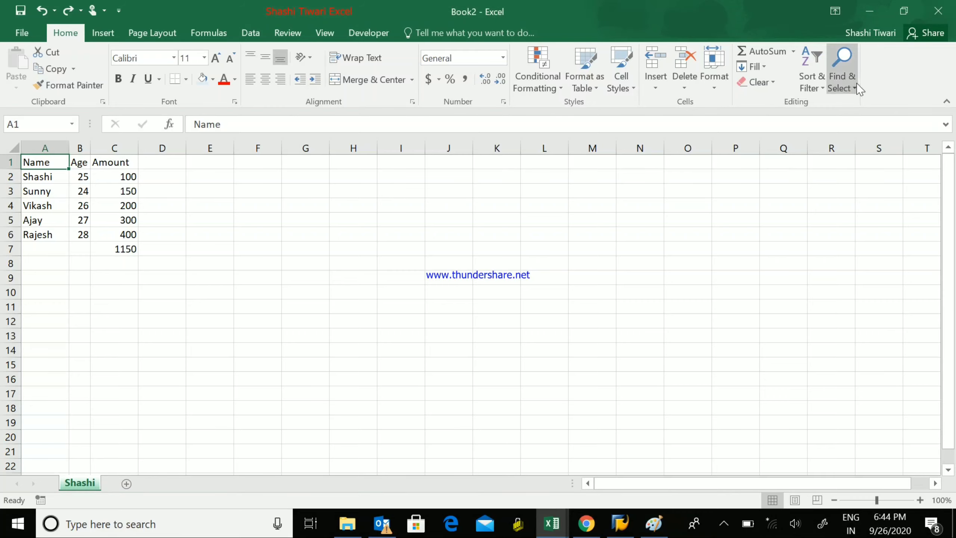
- Turn on header filters, filter Name to only Ajay, then show all names again
click(817, 74)
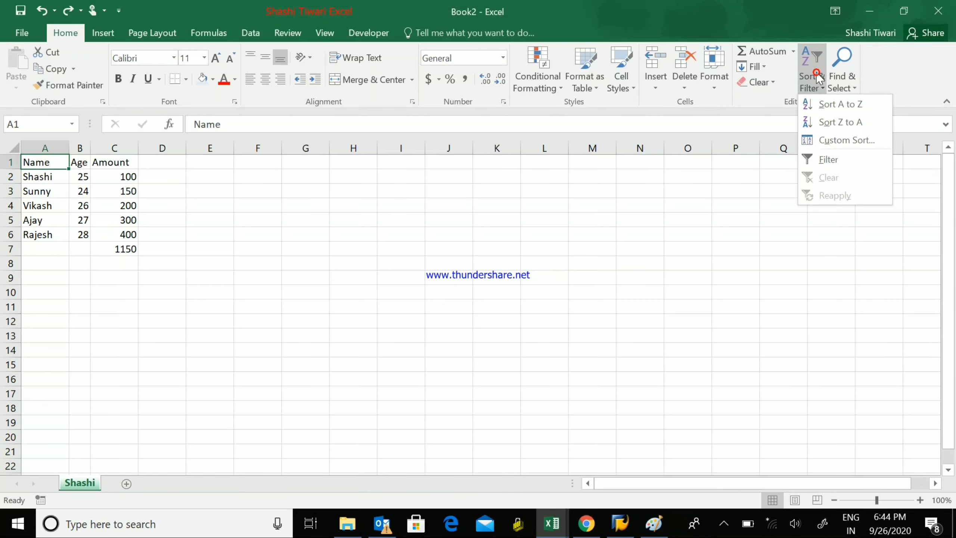
click(828, 159)
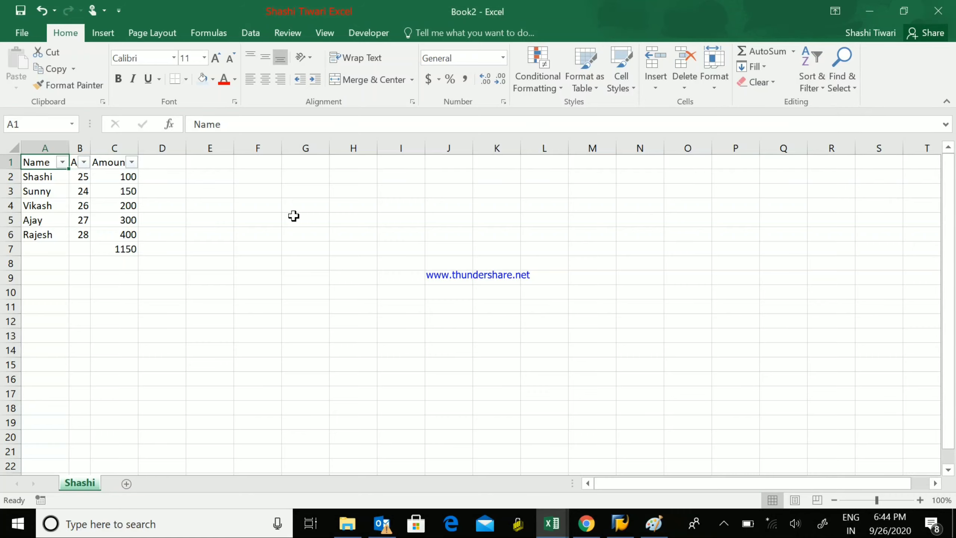
click(62, 163)
click(47, 308)
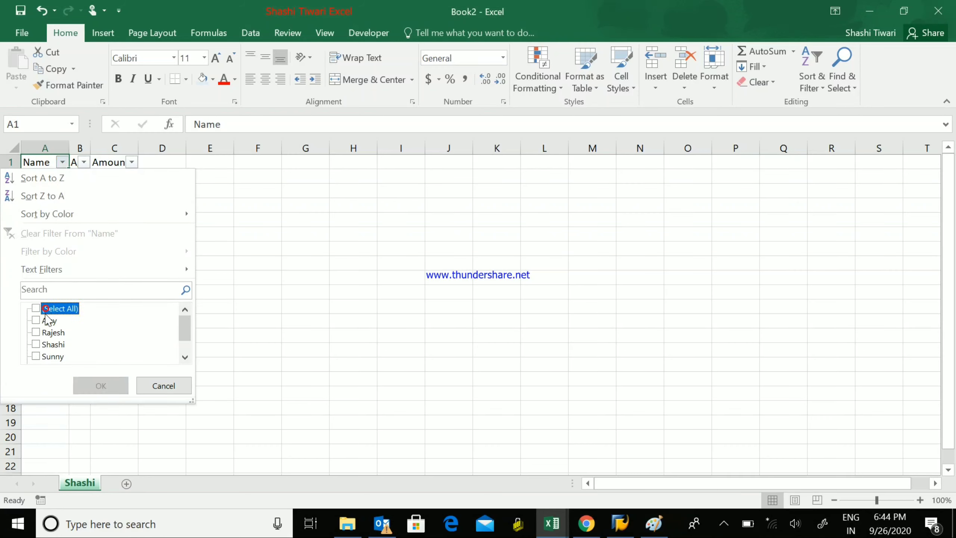
click(47, 320)
click(99, 385)
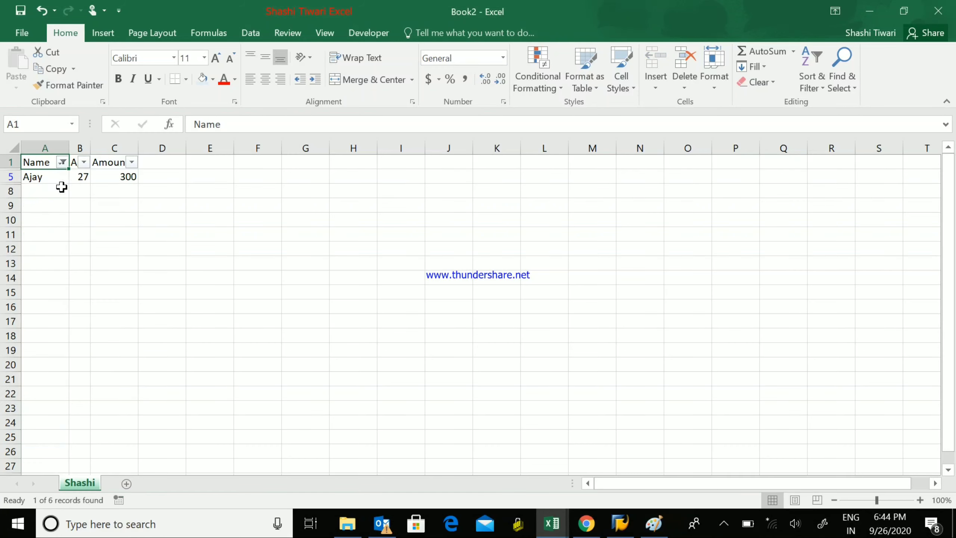
drag(45, 177, 113, 176)
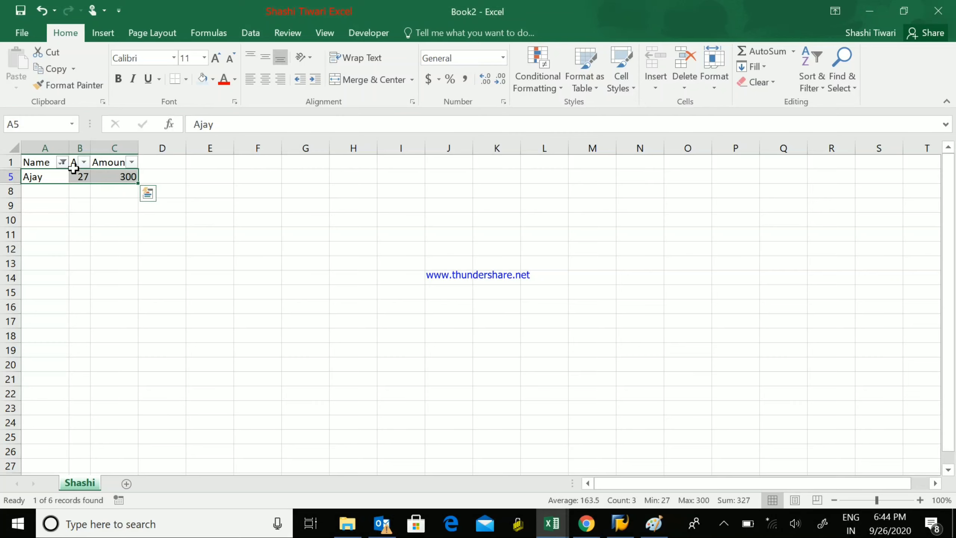
click(62, 162)
click(36, 308)
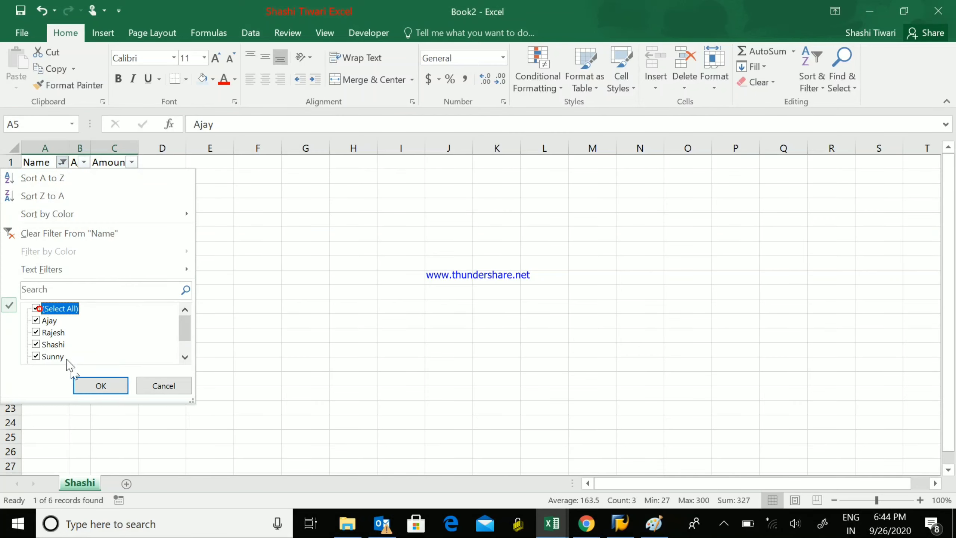
click(84, 386)
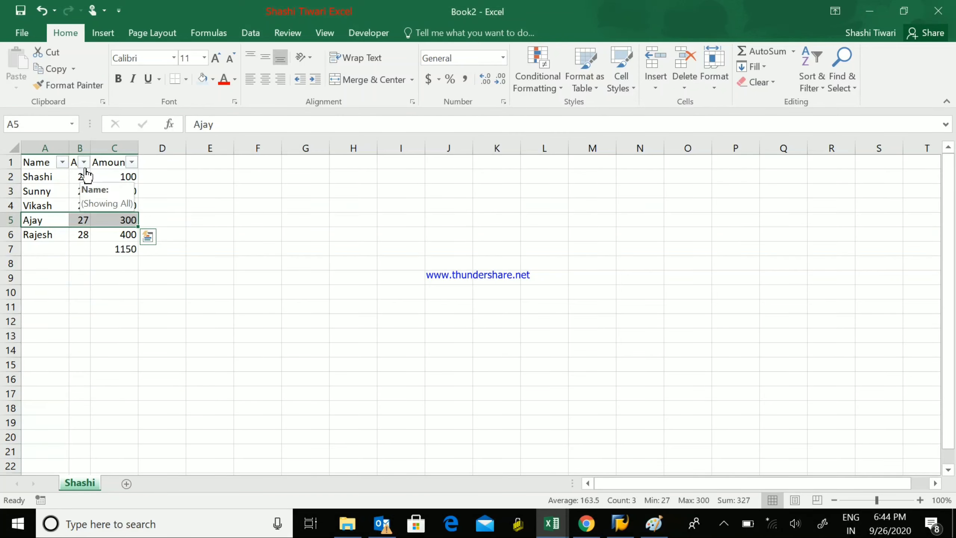
- Filter Age to show only 24, then restore all ages
click(81, 187)
click(84, 162)
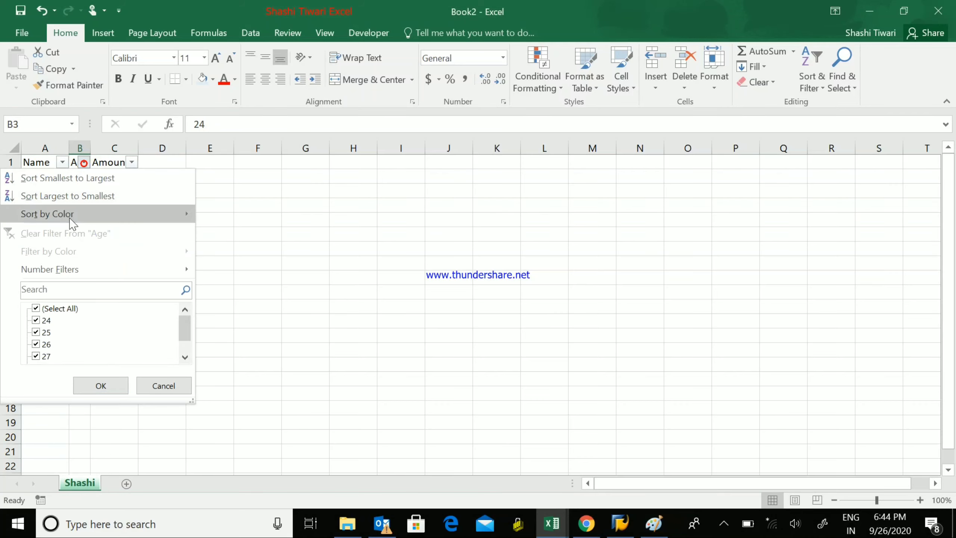
click(56, 309)
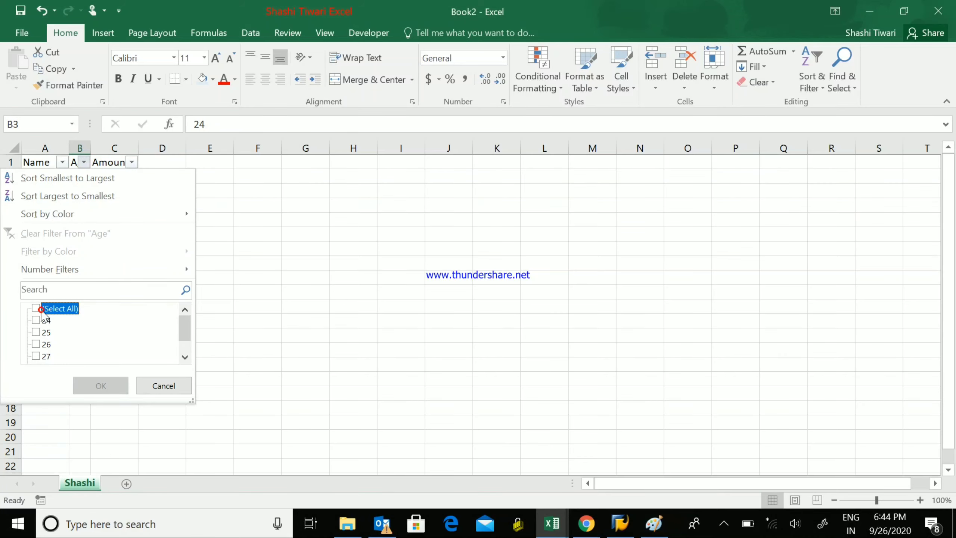
click(37, 320)
click(99, 386)
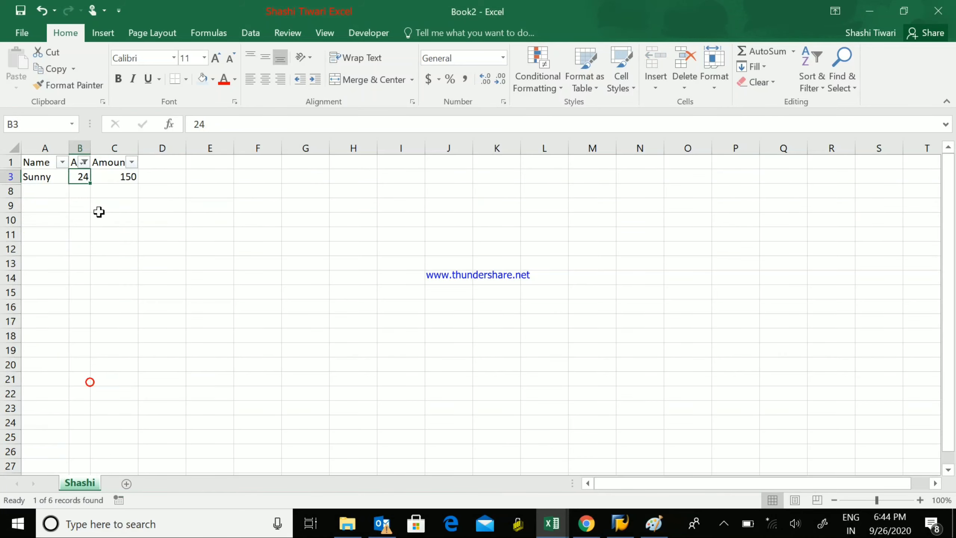
click(84, 162)
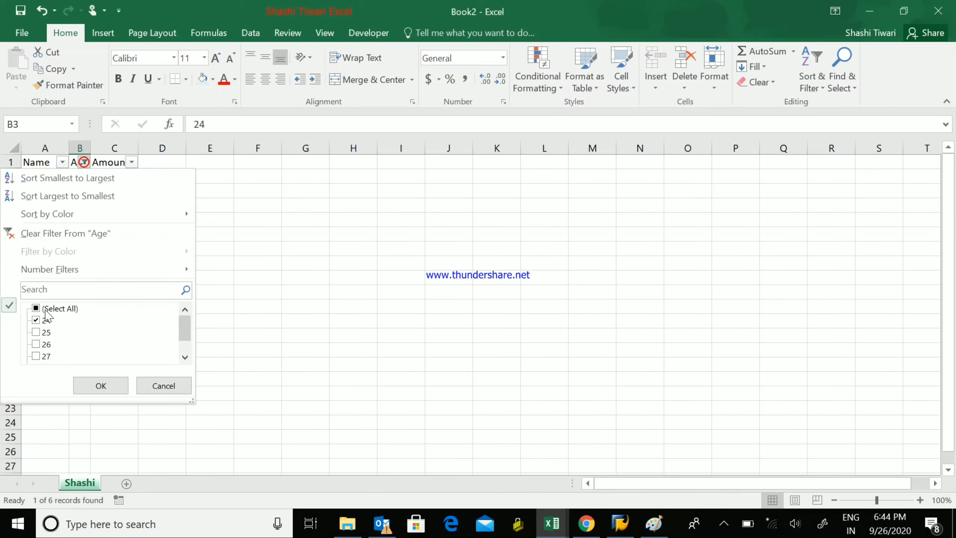
click(45, 312)
click(115, 386)
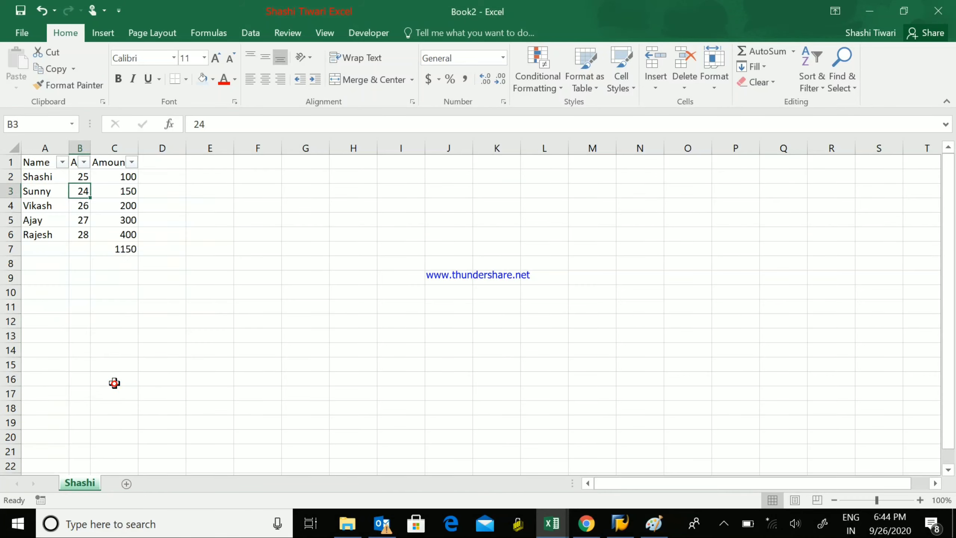
click(44, 162)
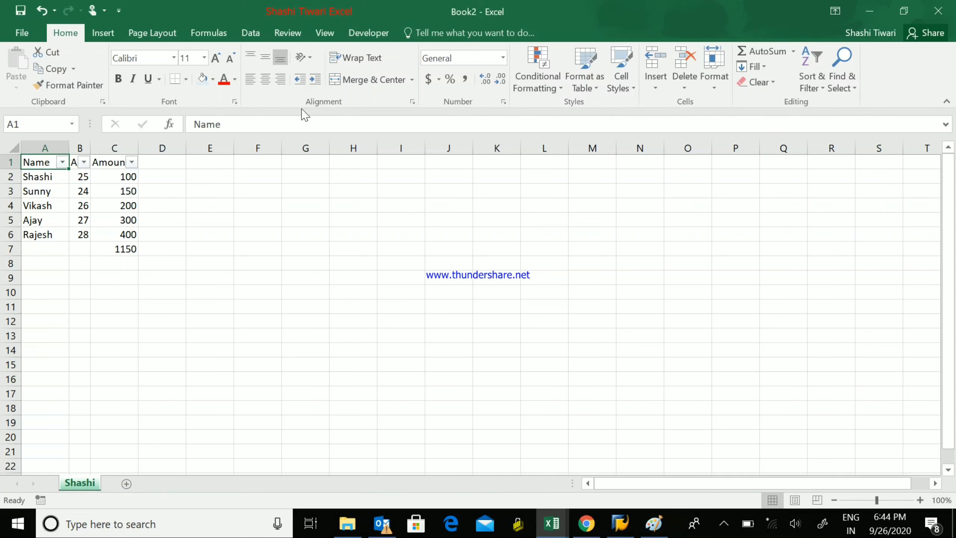
- Look at the Review ribbon, then switch to the View ribbon
click(282, 34)
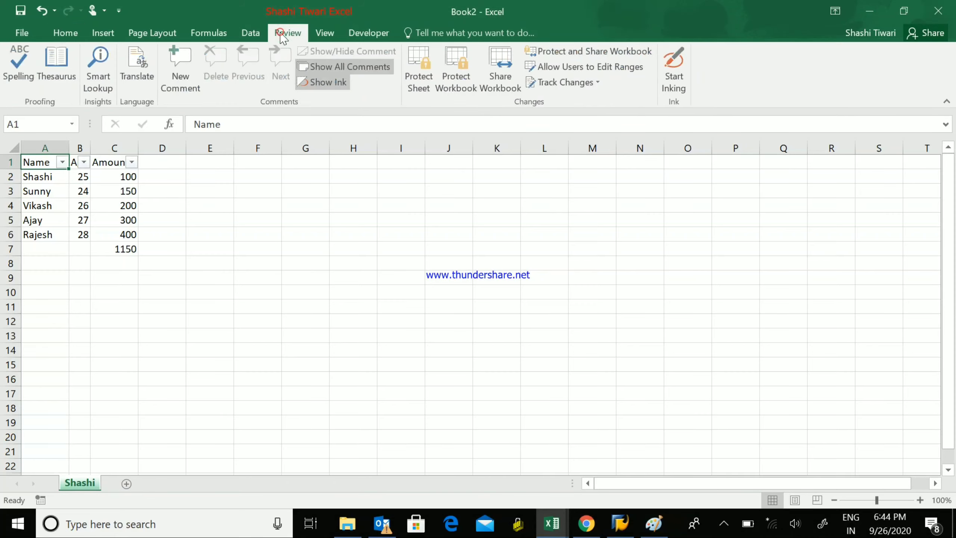
click(325, 34)
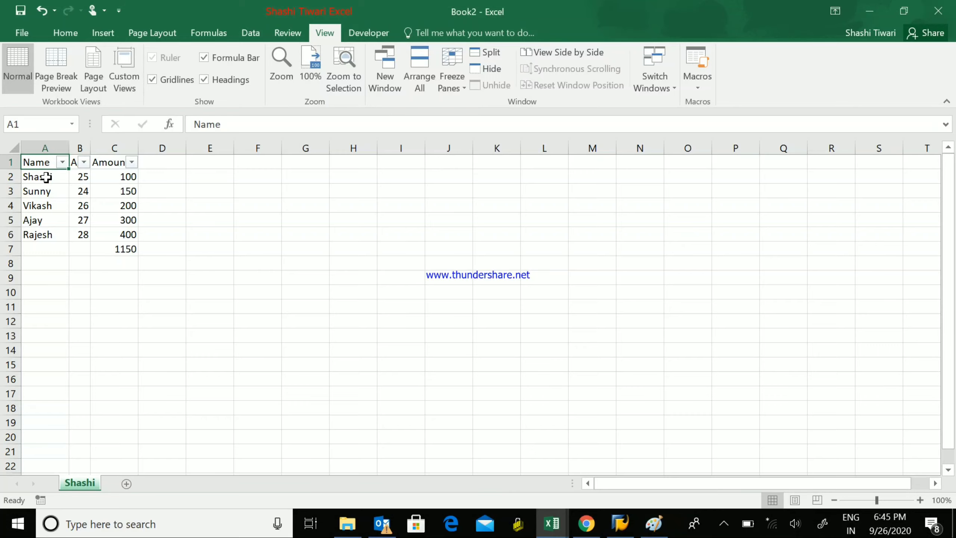
- Freeze the header row and scroll right and down to confirm it stays visible
click(46, 177)
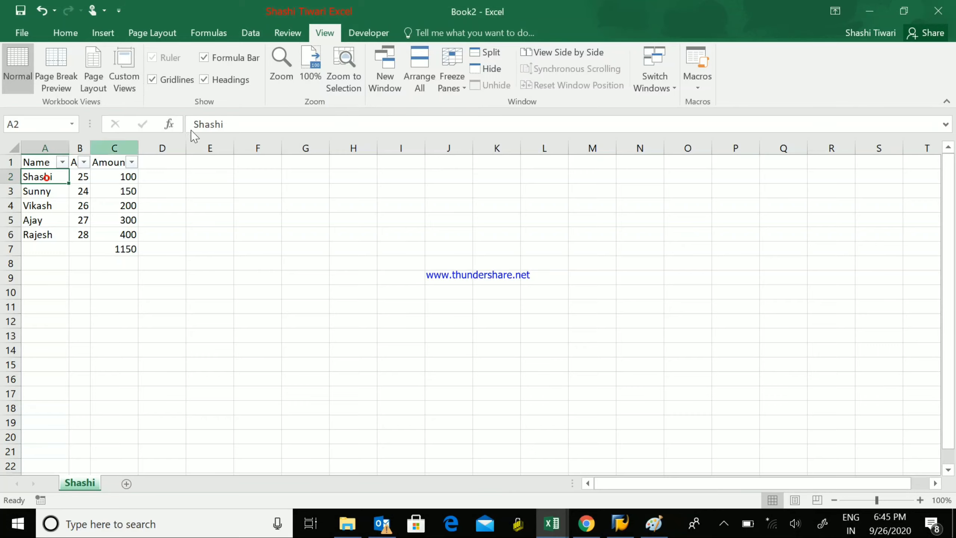
click(457, 81)
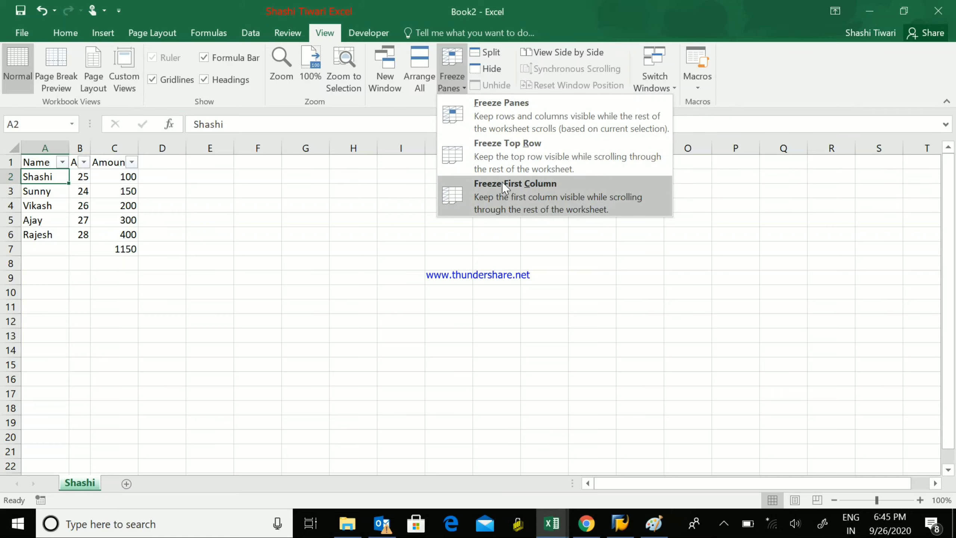
click(505, 108)
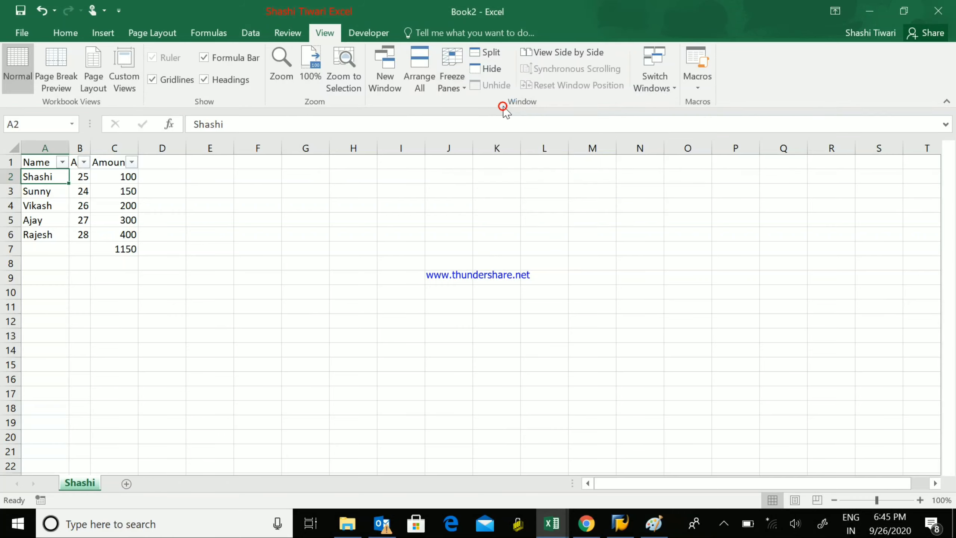
key(Right)
key(Right)
key(Right)
key(Right)
key(Right)
key(Right)
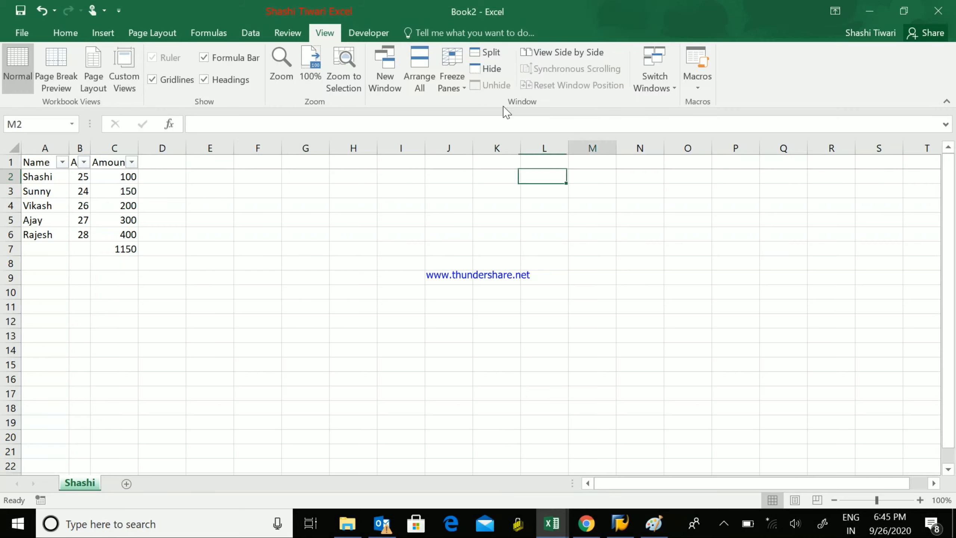
key(Right)
key(Right)
key(Right)
key(Right)
key(Right)
key(Right)
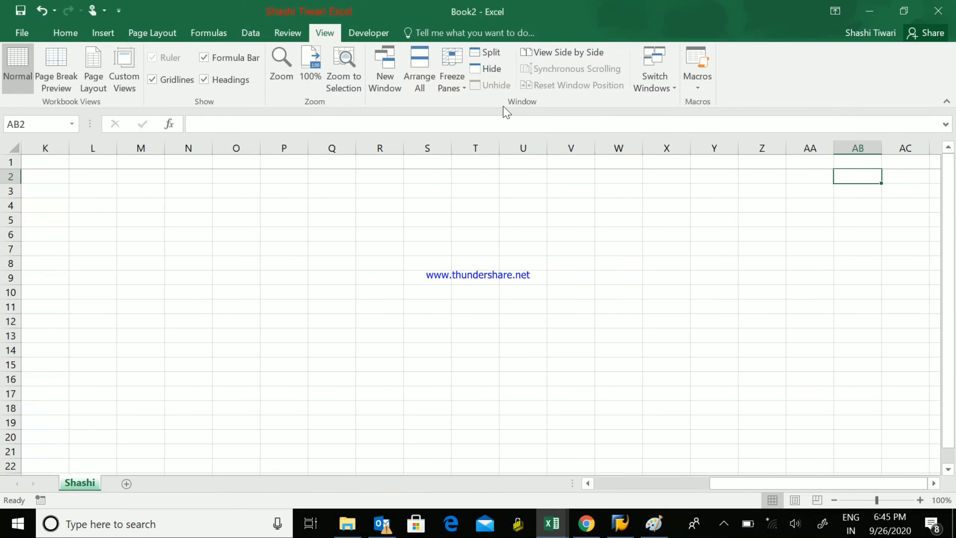
key(Home)
key(Down)
key(Down)
key(Down)
key(Down)
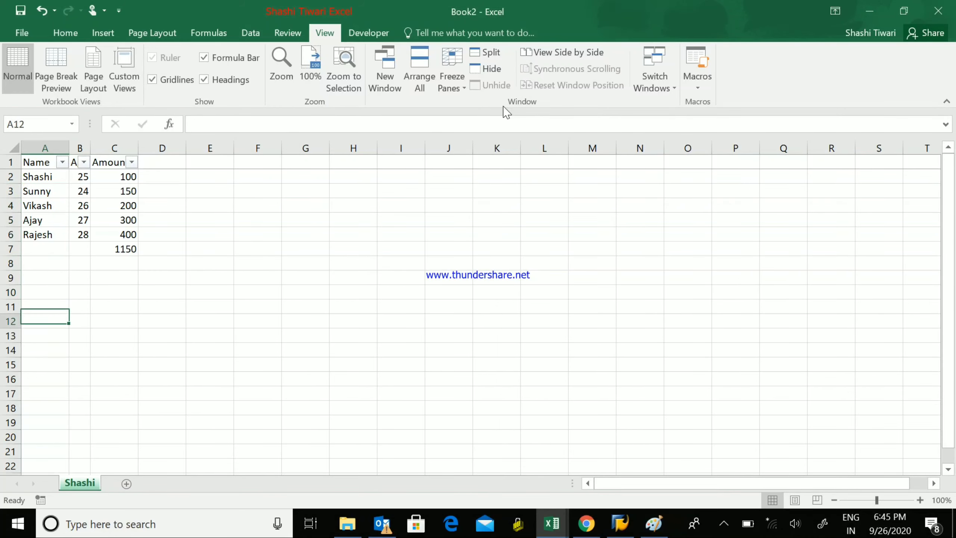
key(Down)
key(Down)
key(Down)
key(Down)
key(Down)
key(Down)
key(Down)
key(Down)
key(Down)
key(Down)
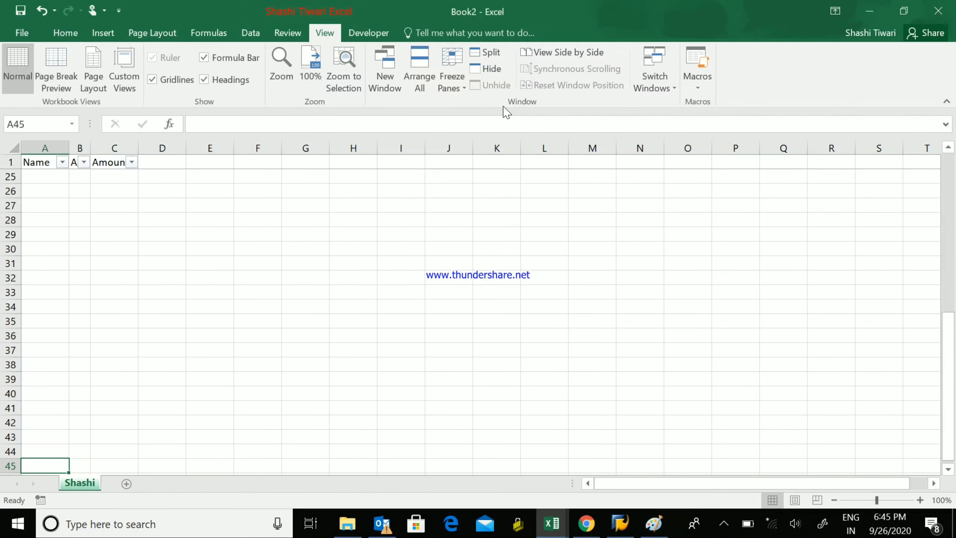
key(Down)
key(Down)
key(Down)
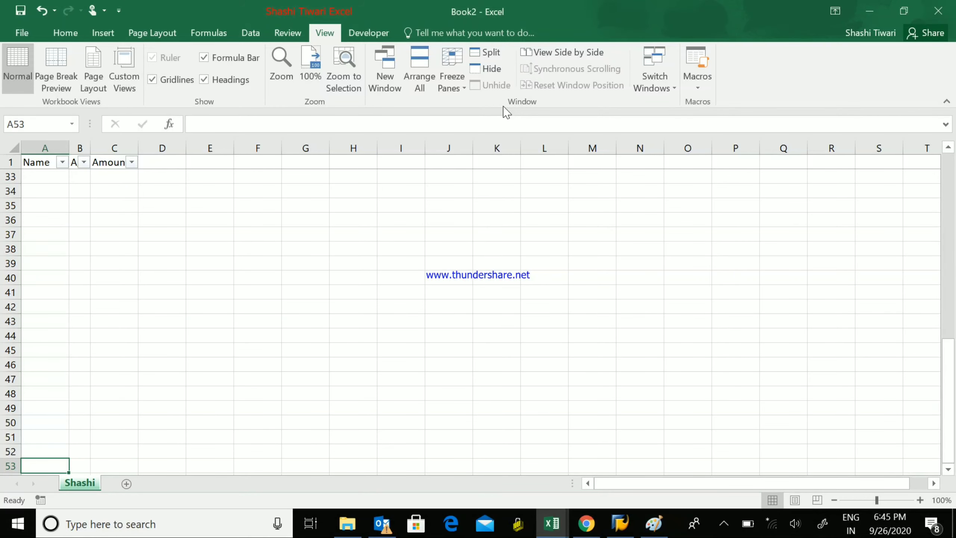
key(Down)
key(Down)
key(Down)
key(Down)
key(Down)
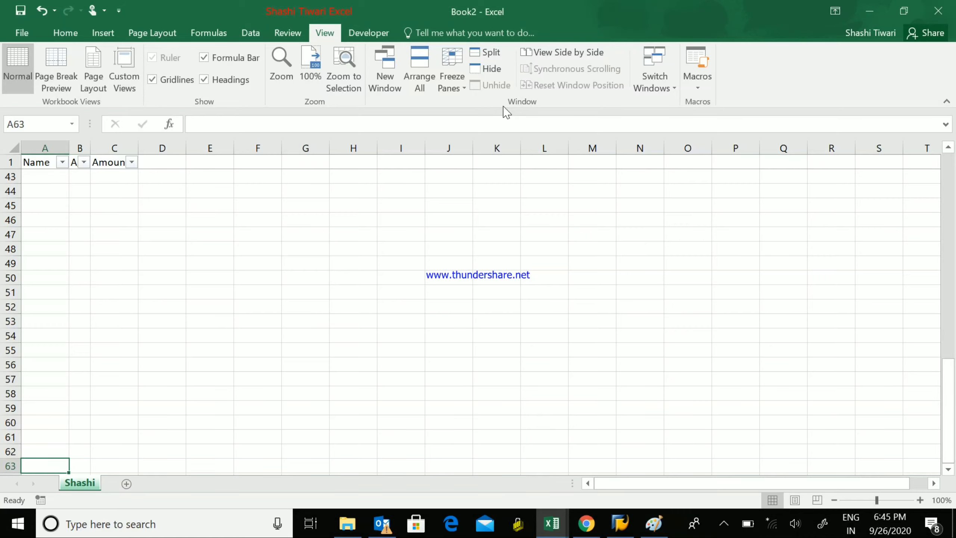
key(Down)
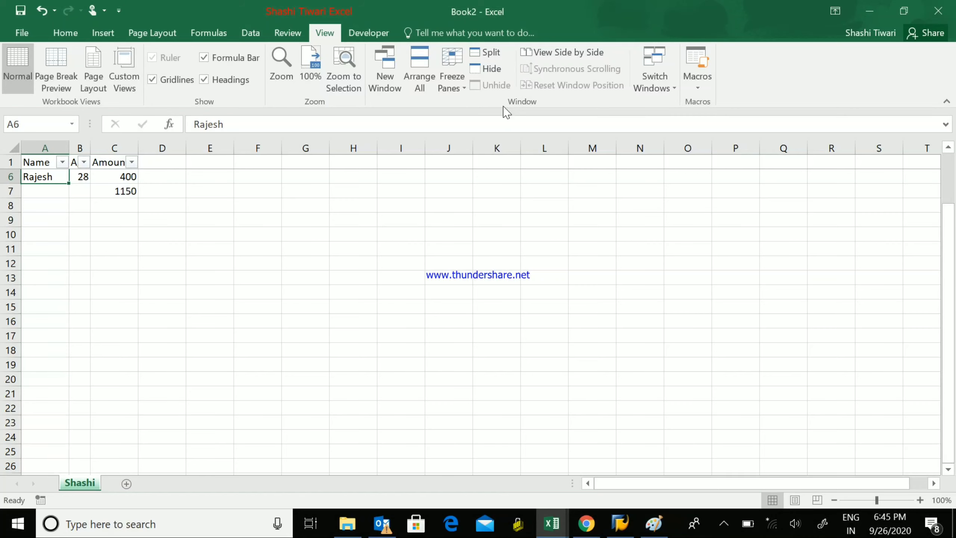
- Undo to bring back hidden rows 2–5, then select headers A1:C1
key(ctrl+z)
key(ctrl+z)
key(ctrl+z)
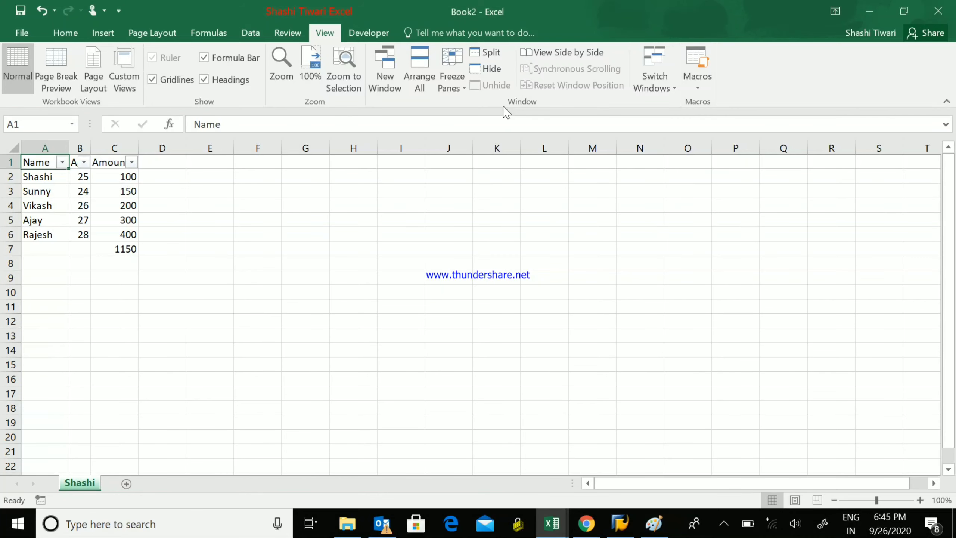
key(Down)
key(Down)
key(Down)
key(Down)
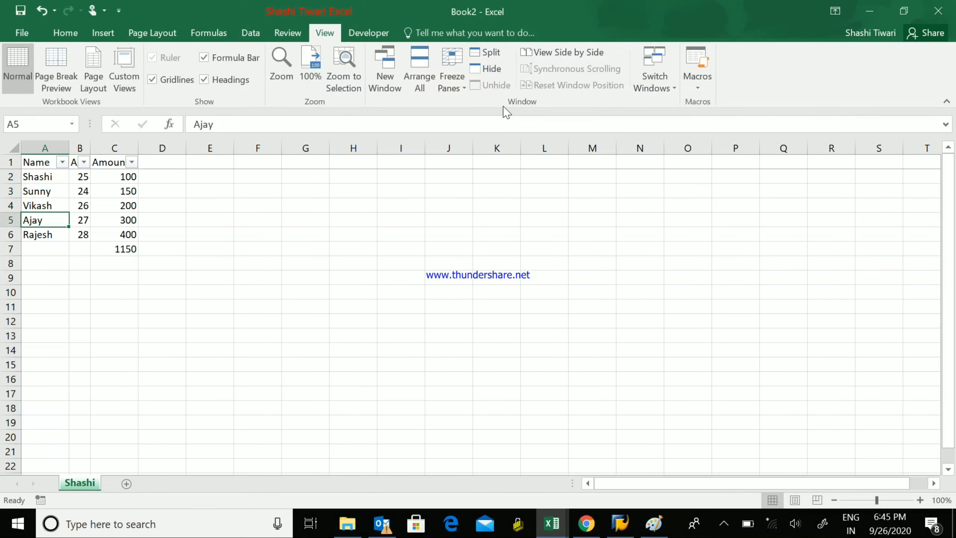
key(Down)
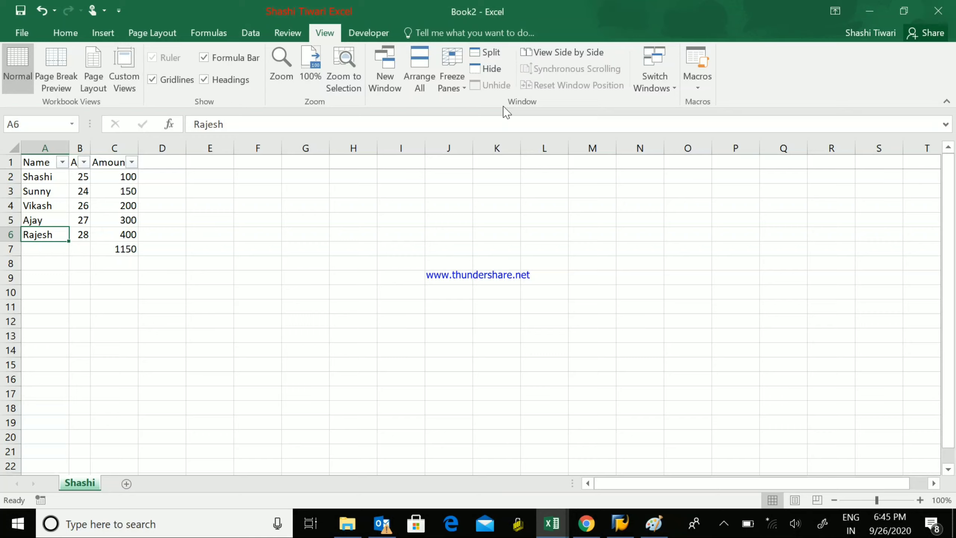
click(35, 163)
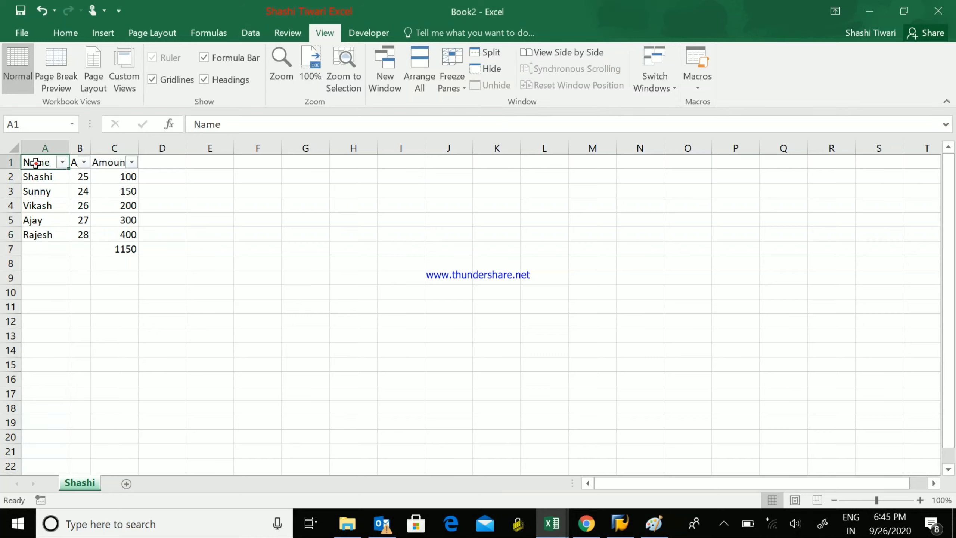
drag(36, 163, 109, 166)
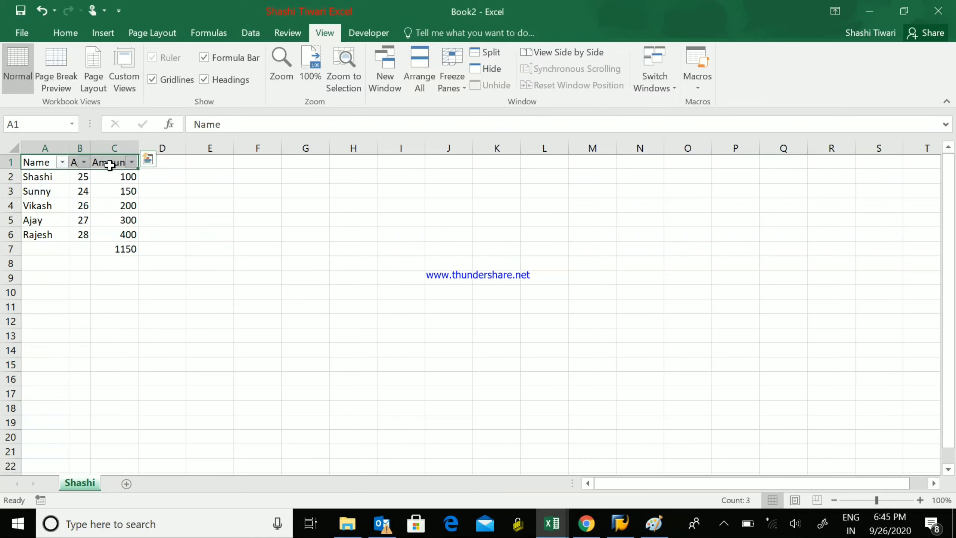
- Make the Name, Age and Amount headers in A1:C1 bold
click(48, 160)
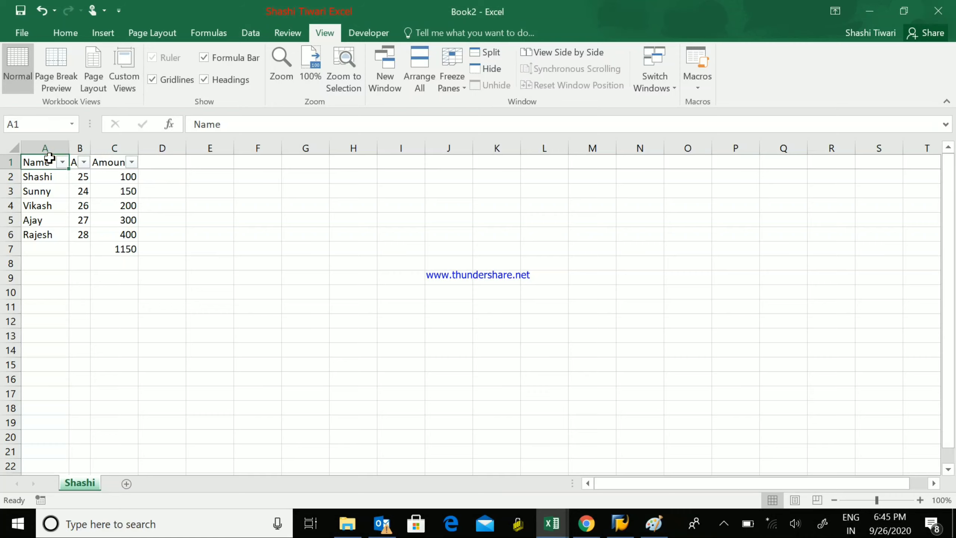
key(ctrl+shift+Right)
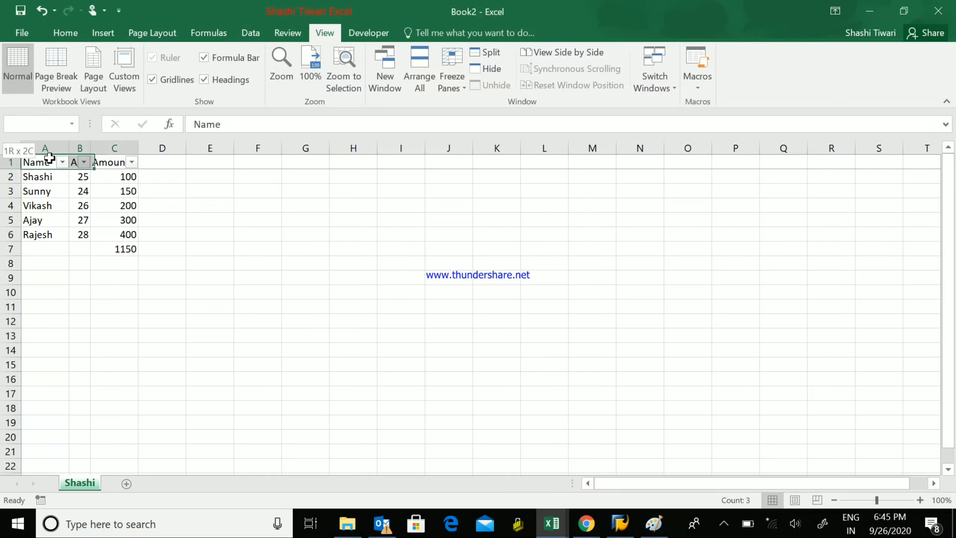
click(50, 159)
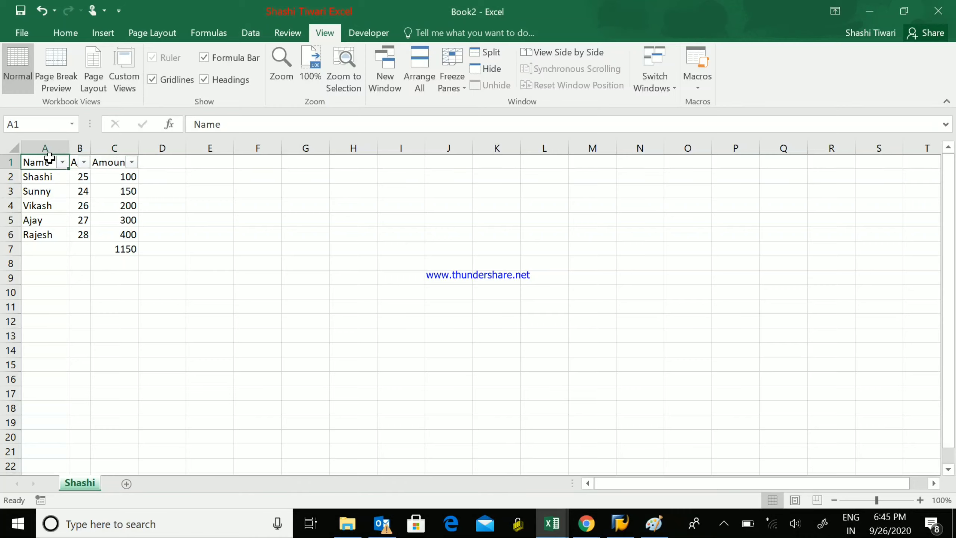
key(shift+Right)
key(shift+Right)
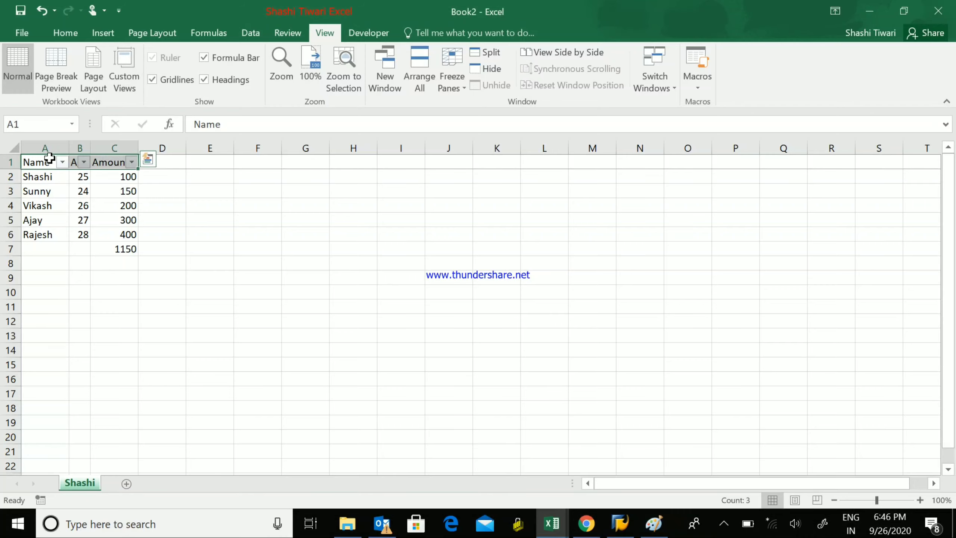
key(ctrl+b)
- Autofit column B so 'Age' shows fully, then select the table A1:C6
drag(69, 148, 65, 148)
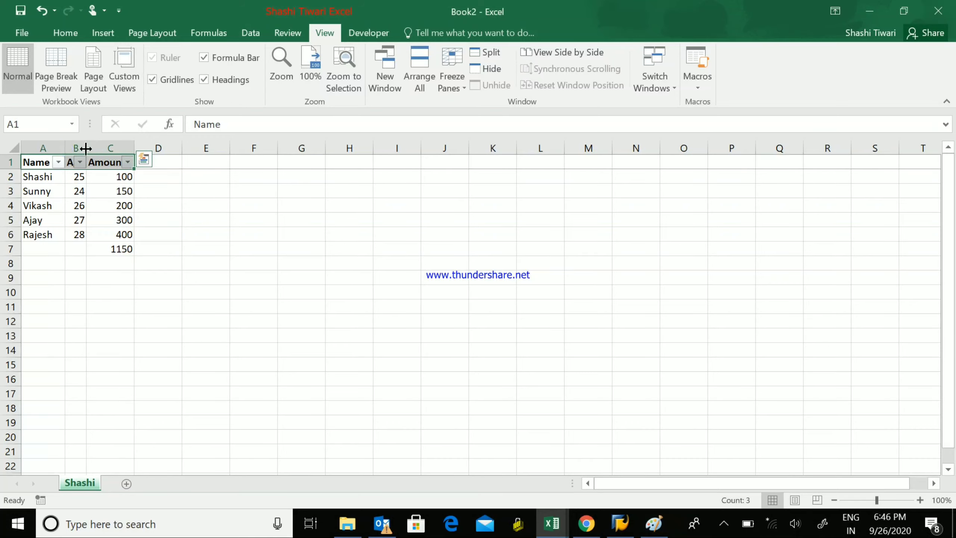
double_click(86, 148)
click(81, 148)
click(14, 148)
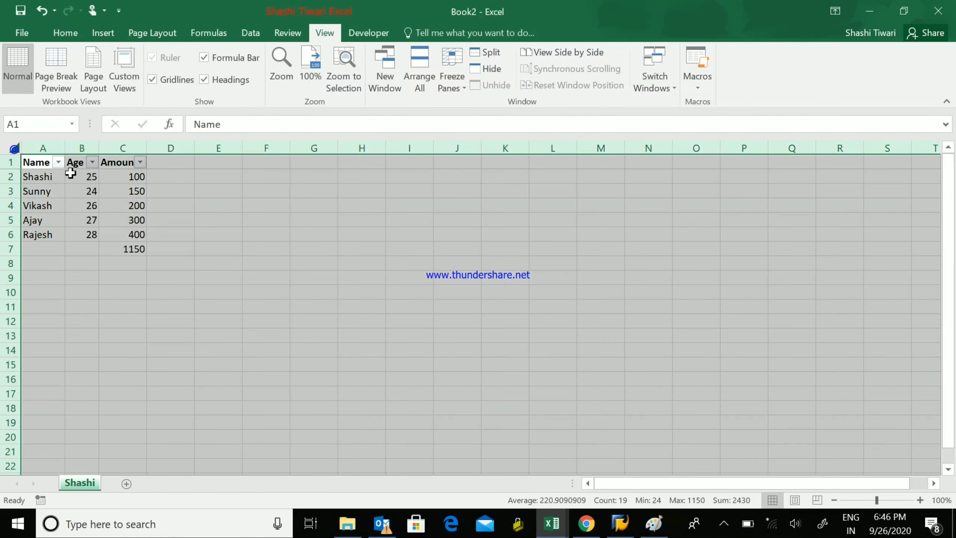
click(71, 173)
drag(34, 162, 109, 198)
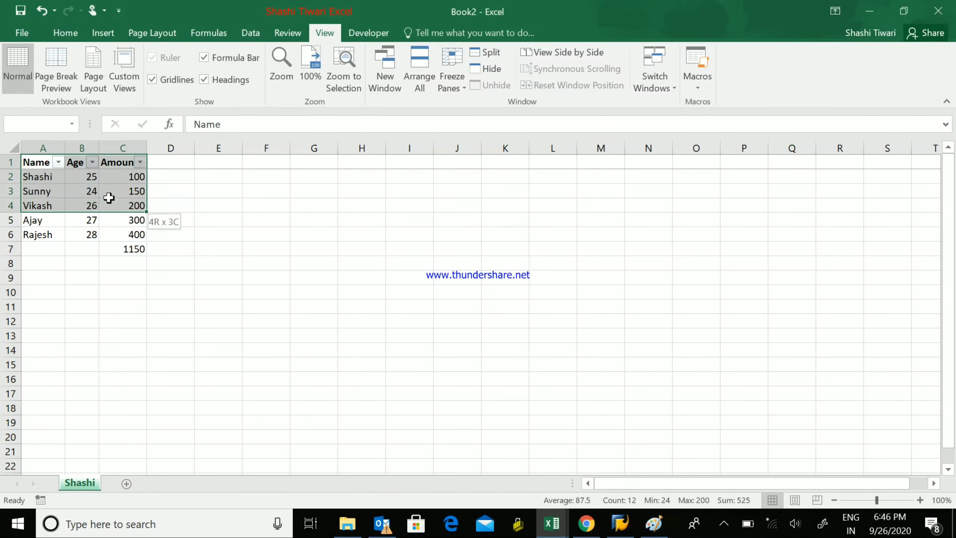
click(201, 262)
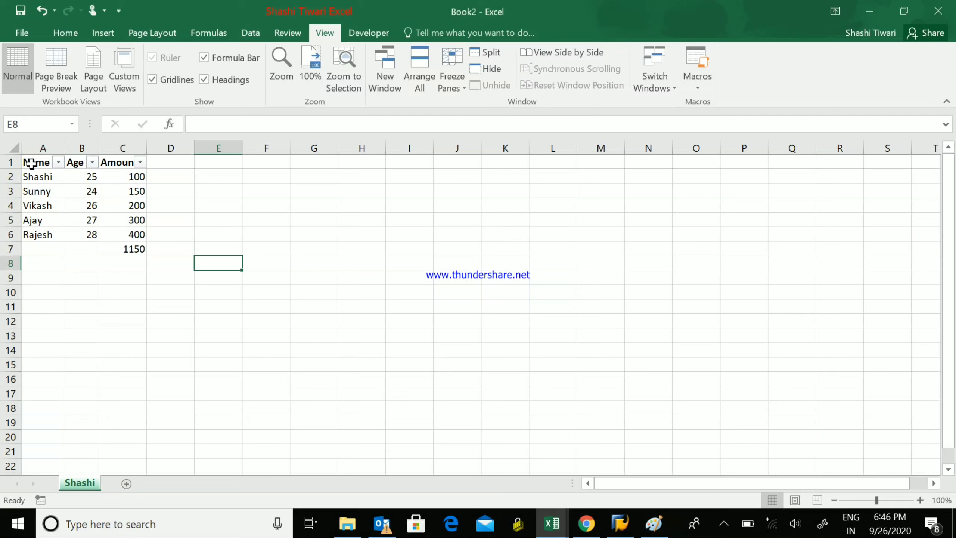
drag(31, 163, 110, 235)
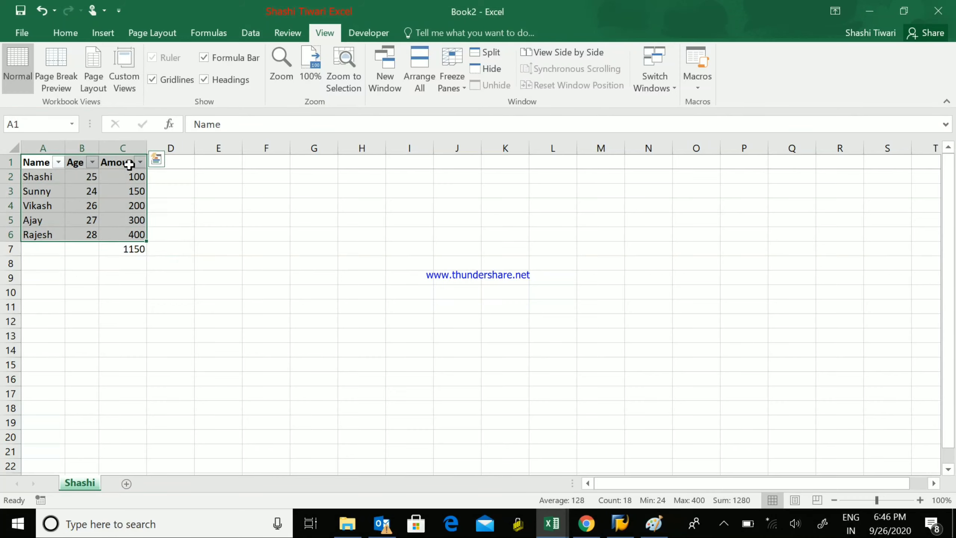
click(65, 34)
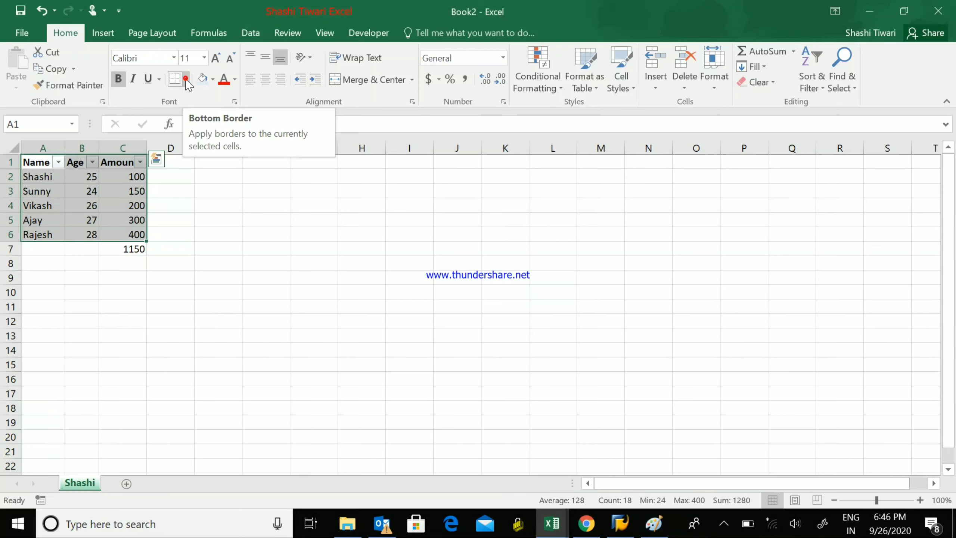
- Apply All Borders to A1:C6 and make the 1150 total in C7 bold
click(186, 79)
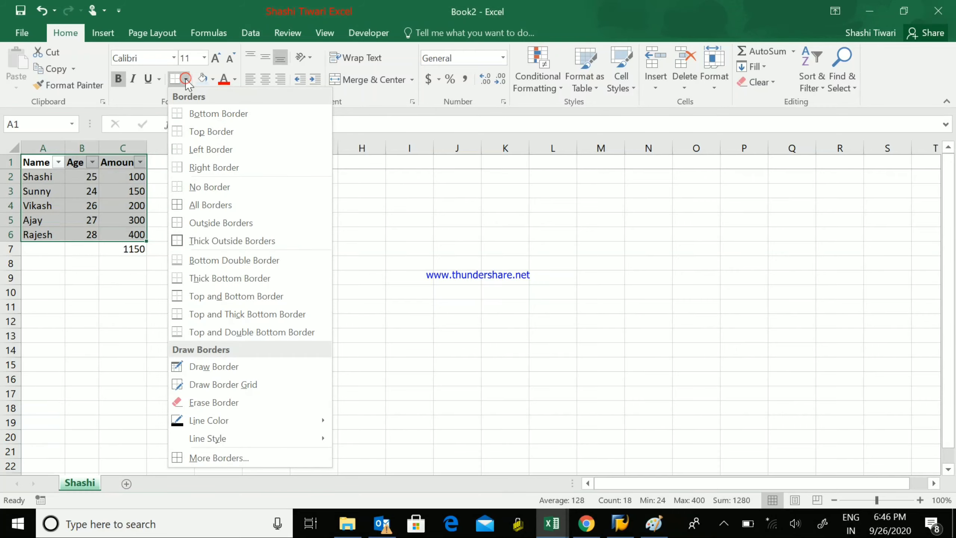
click(194, 207)
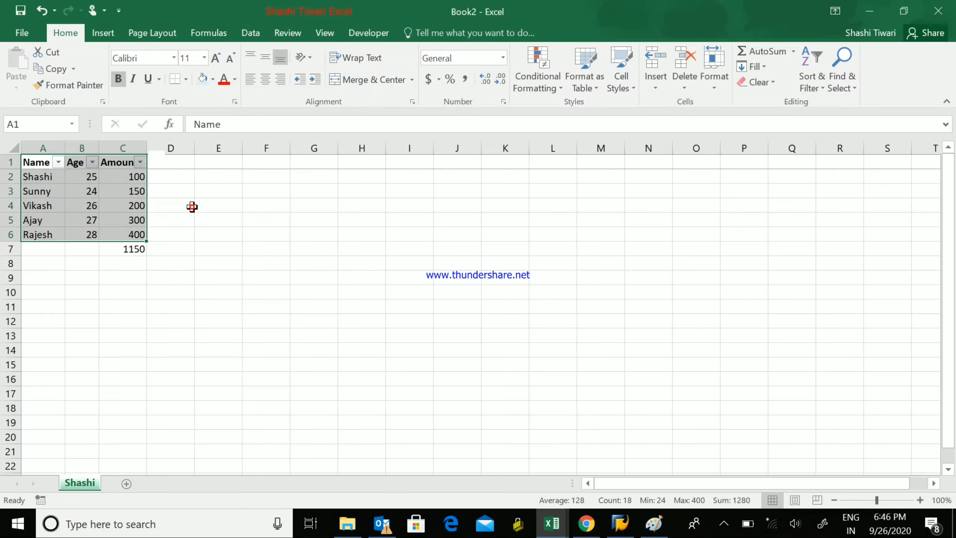
click(101, 148)
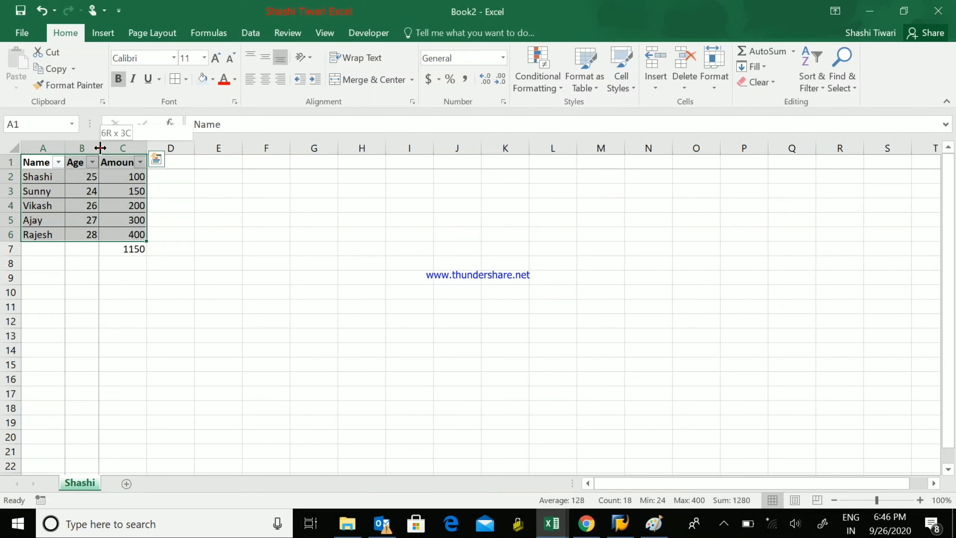
click(122, 252)
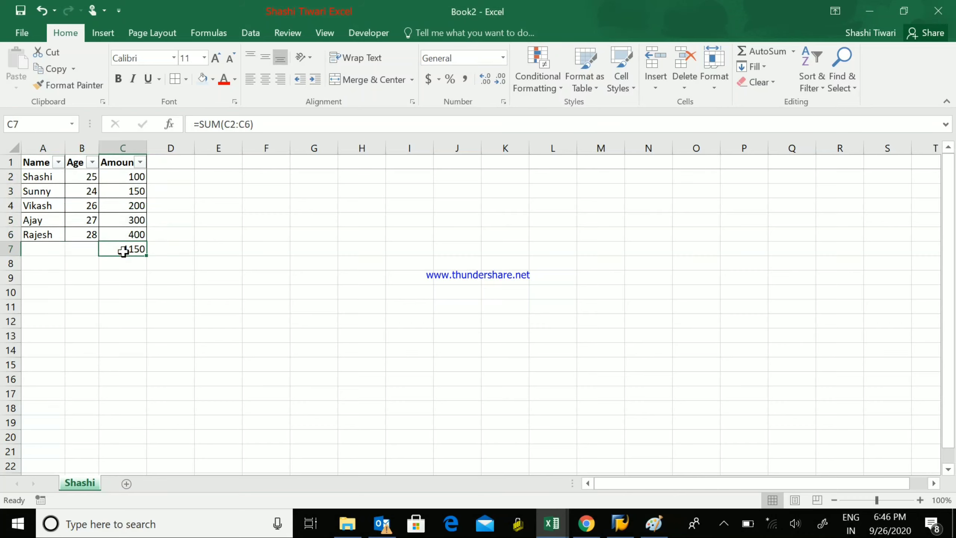
key(ctrl+b)
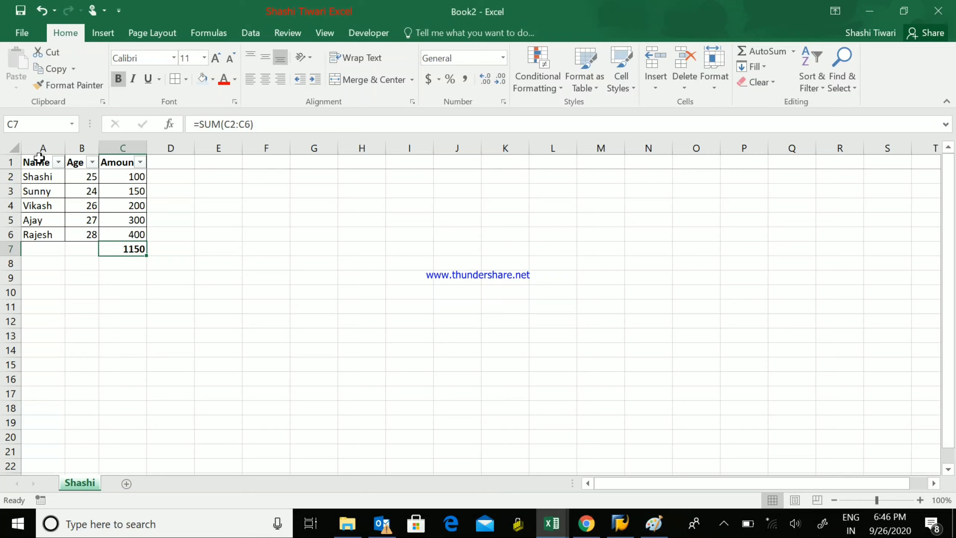
- Reselect A1:C6 and choose a line colour from the Borders list
drag(39, 157, 109, 180)
click(222, 251)
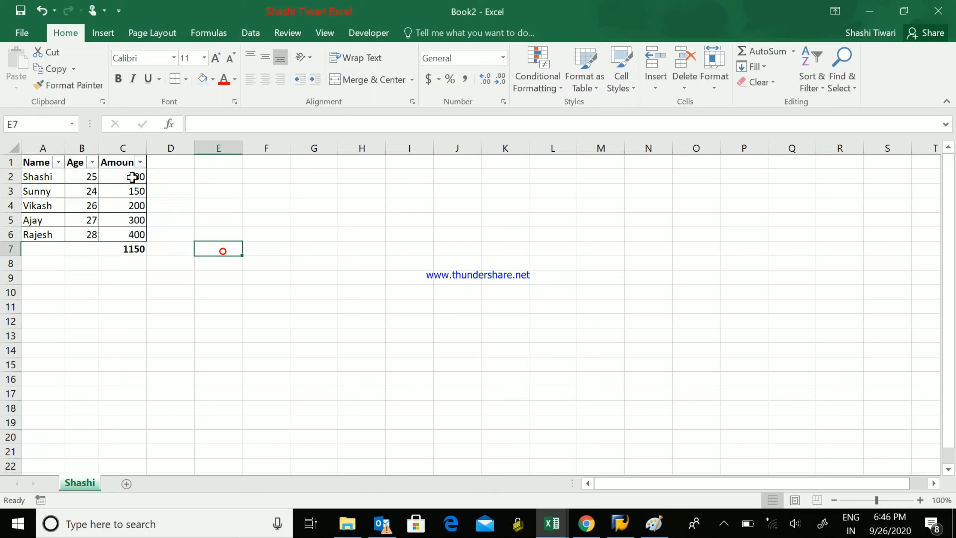
mouse_move(43, 162)
mouse_down()
mouse_move(121, 190)
mouse_move(130, 233)
mouse_up()
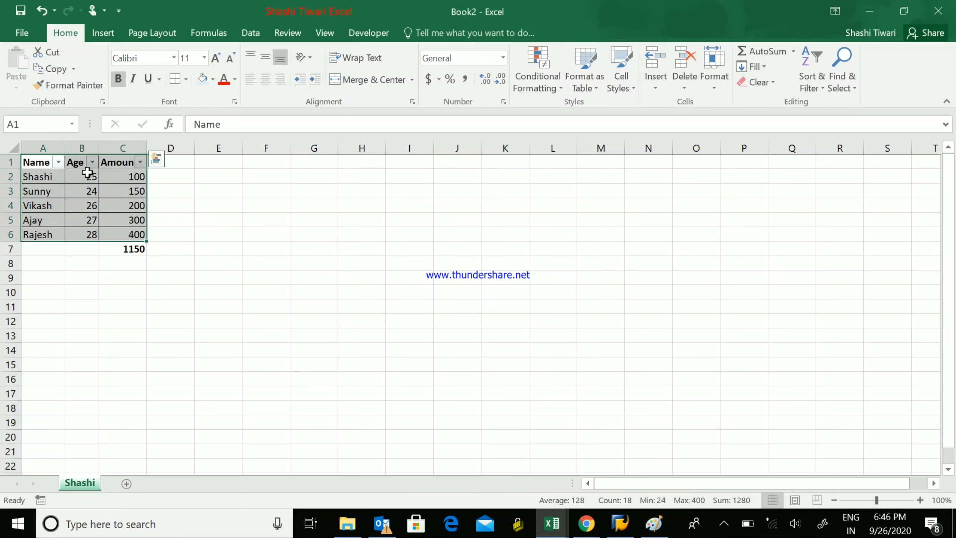
click(37, 176)
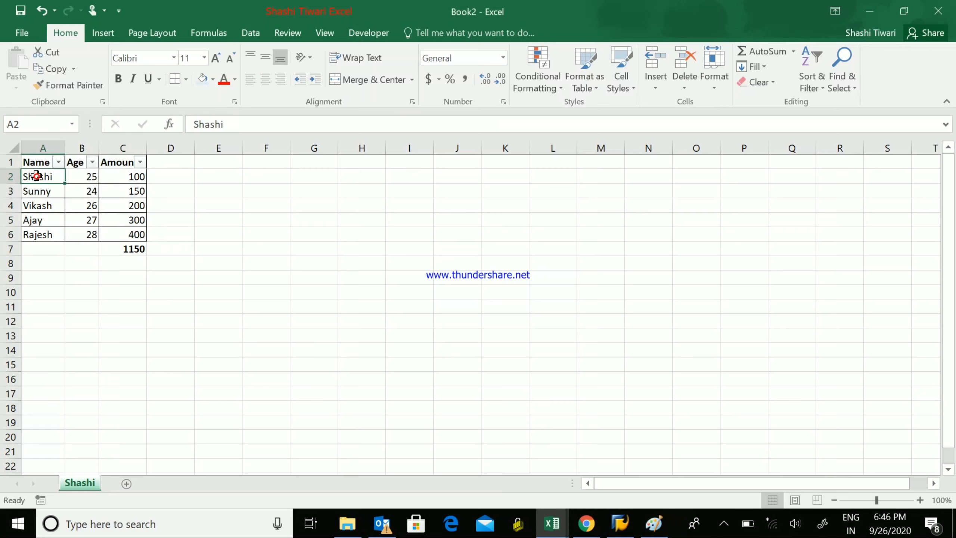
click(132, 250)
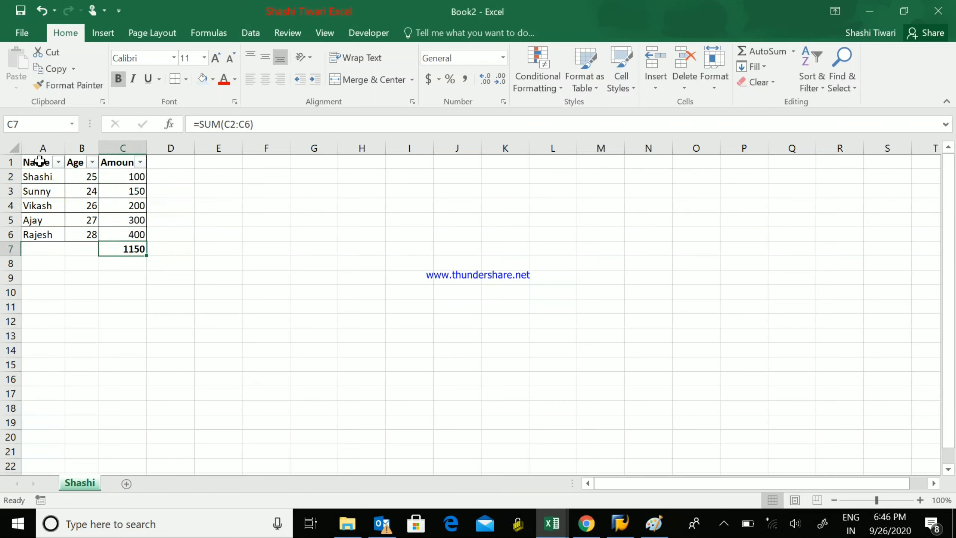
drag(40, 161, 125, 233)
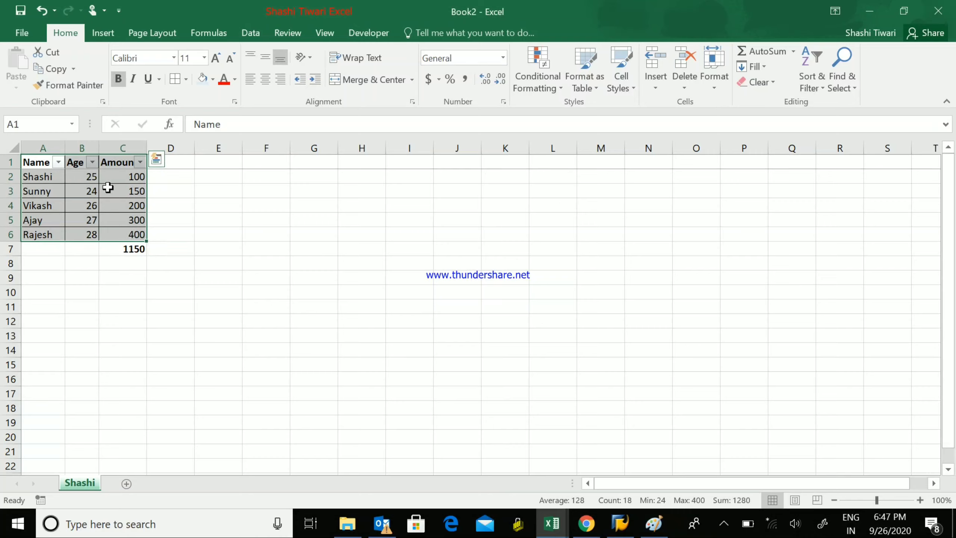
click(187, 80)
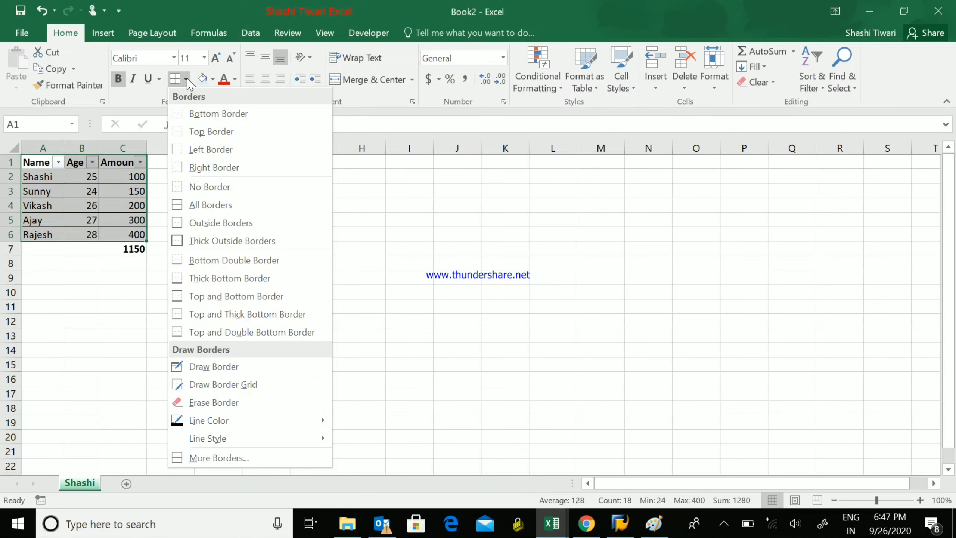
mouse_move(209, 420)
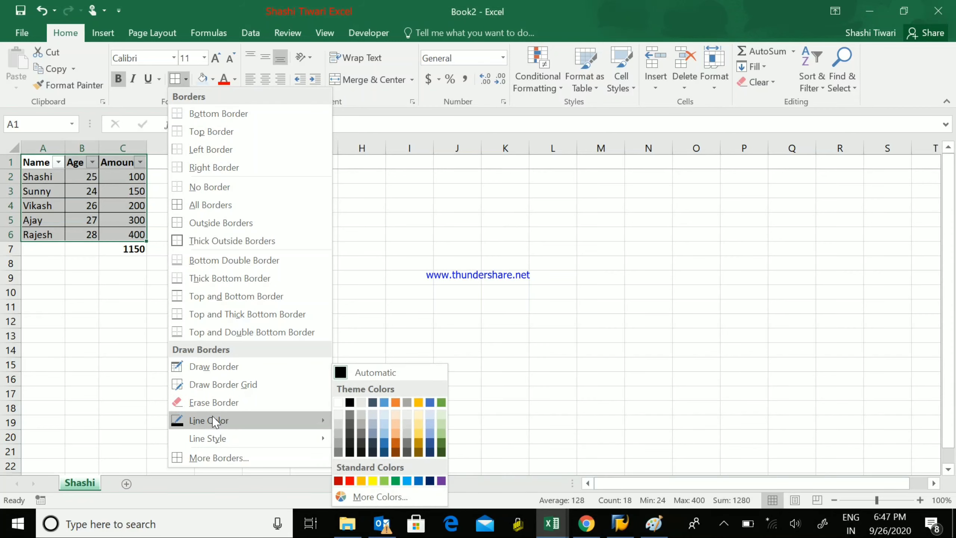
click(407, 481)
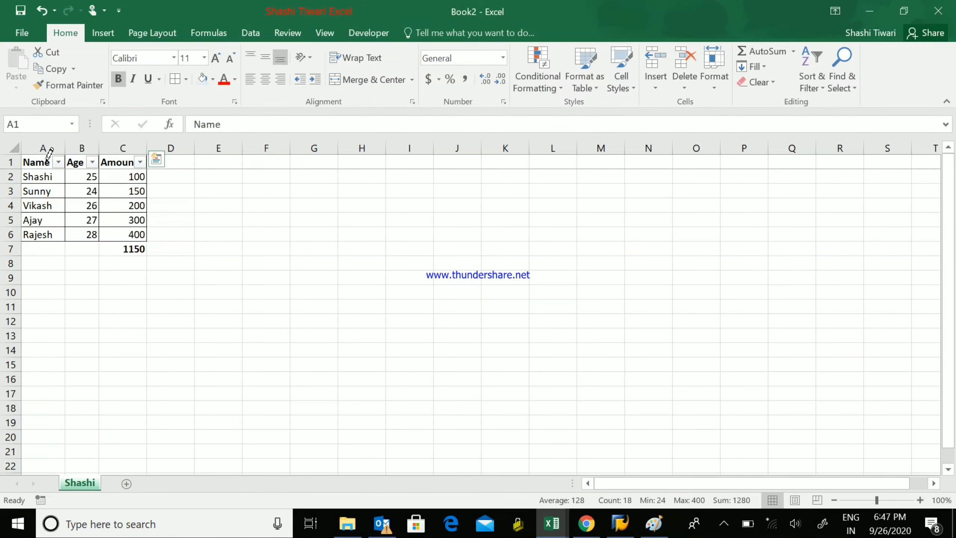
- Redraw the table borders in light blue and zoom the sheet to 210%
click(175, 79)
click(69, 196)
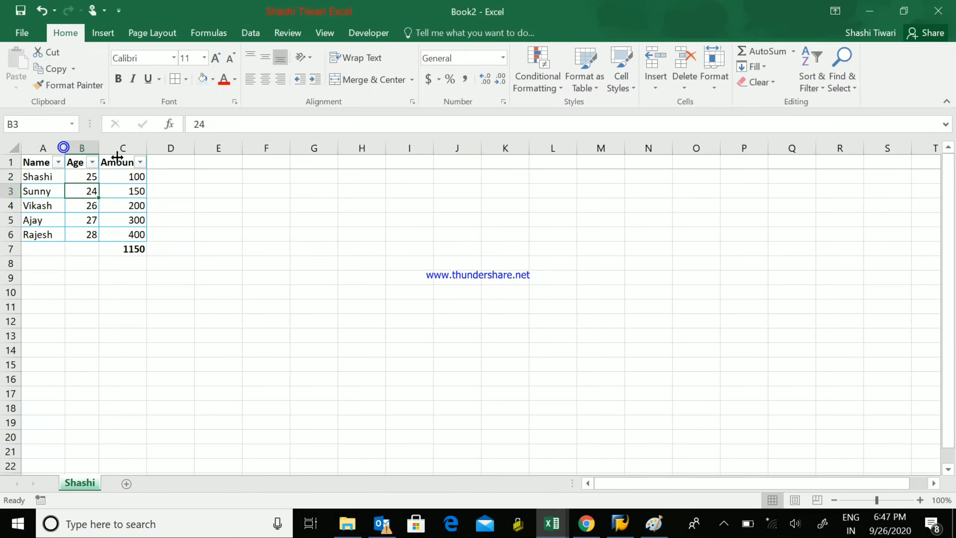
click(920, 500)
click(920, 501)
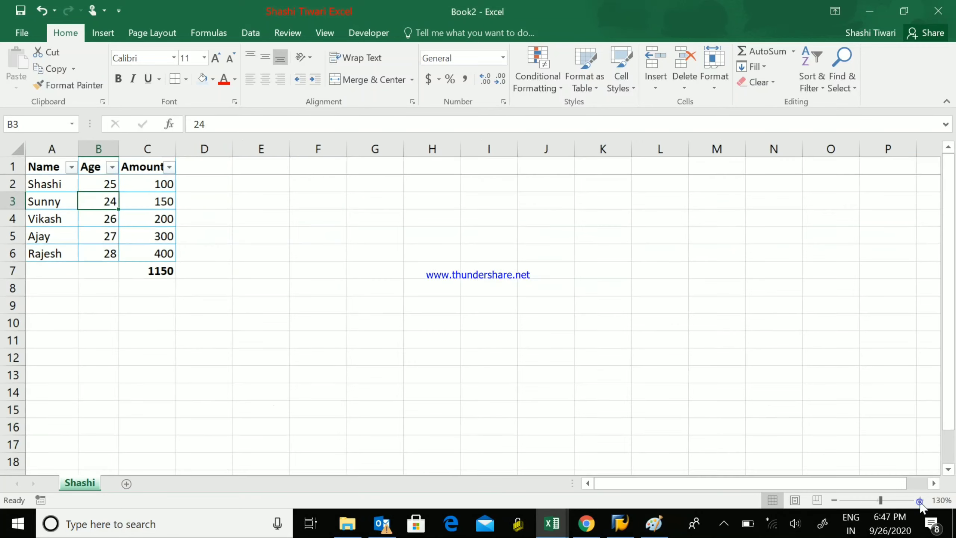
click(920, 500)
click(920, 500)
click(920, 500)
click(920, 500)
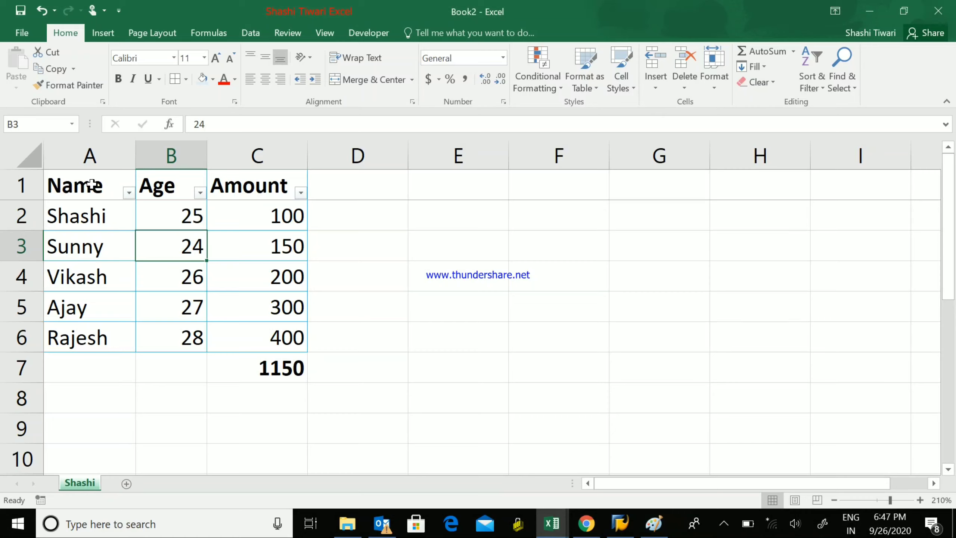
drag(257, 216, 259, 326)
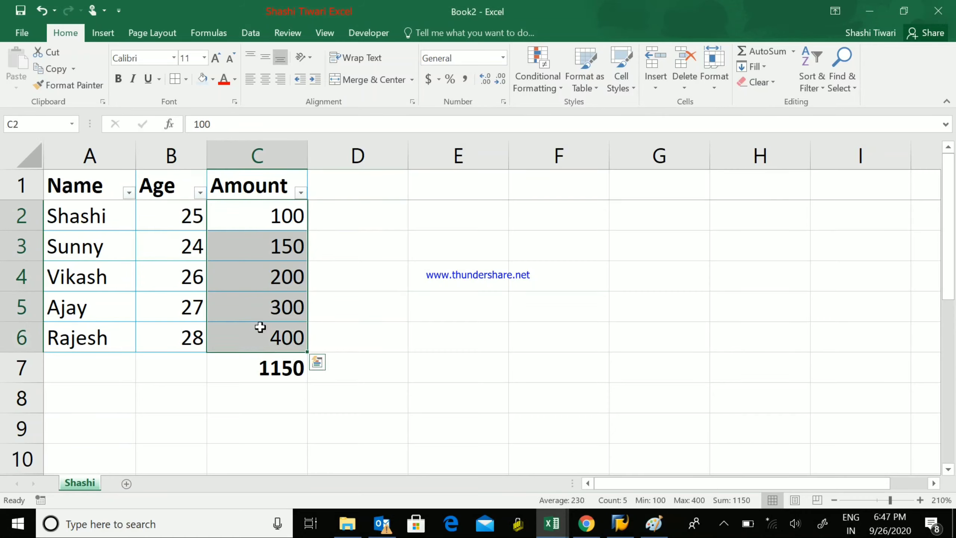
- Give the Amount values C2:C6 Comma Style with two decimals and centre the Age values B2:B6
click(466, 80)
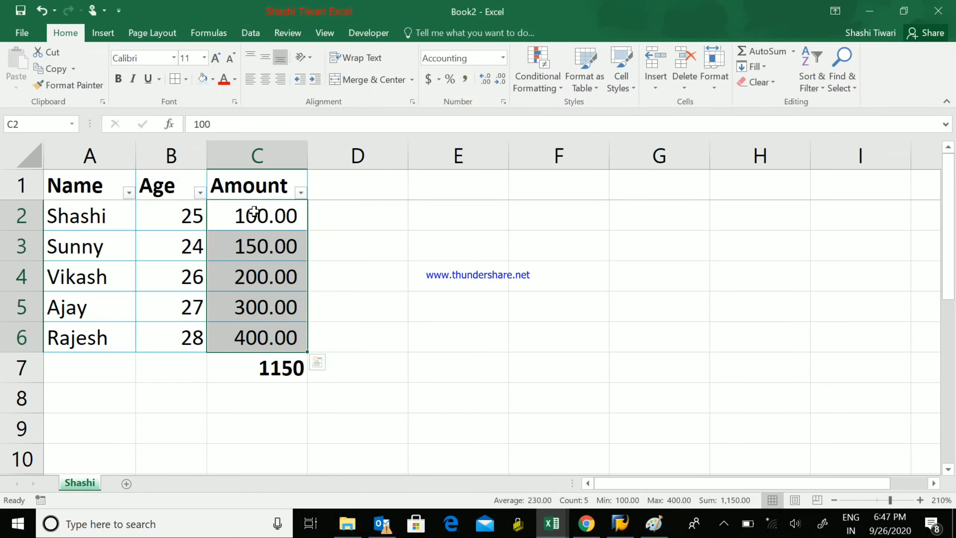
click(246, 241)
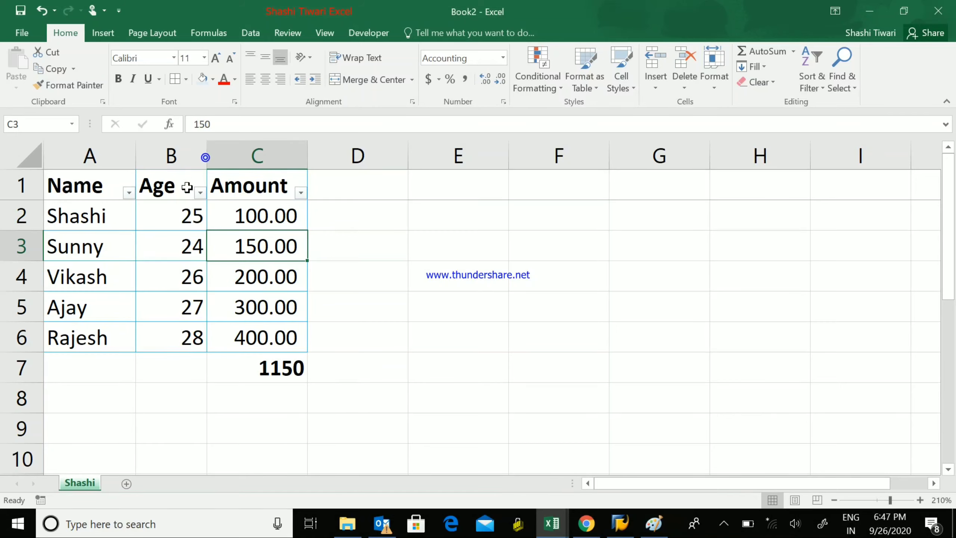
drag(175, 208, 188, 337)
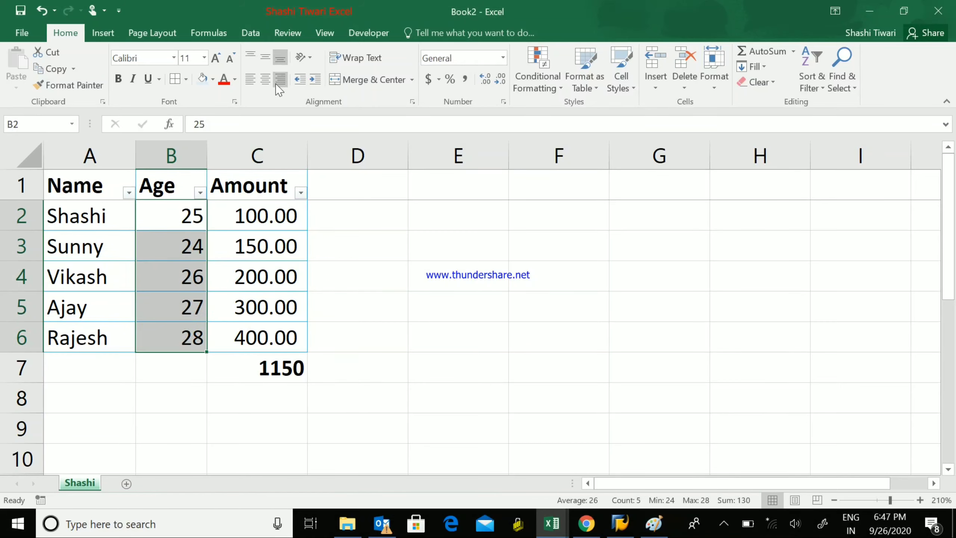
click(264, 79)
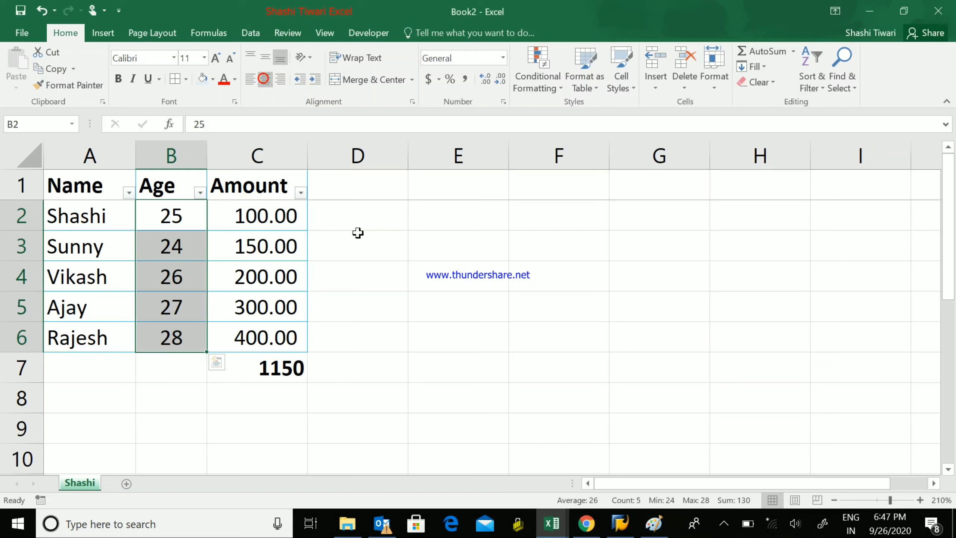
click(90, 188)
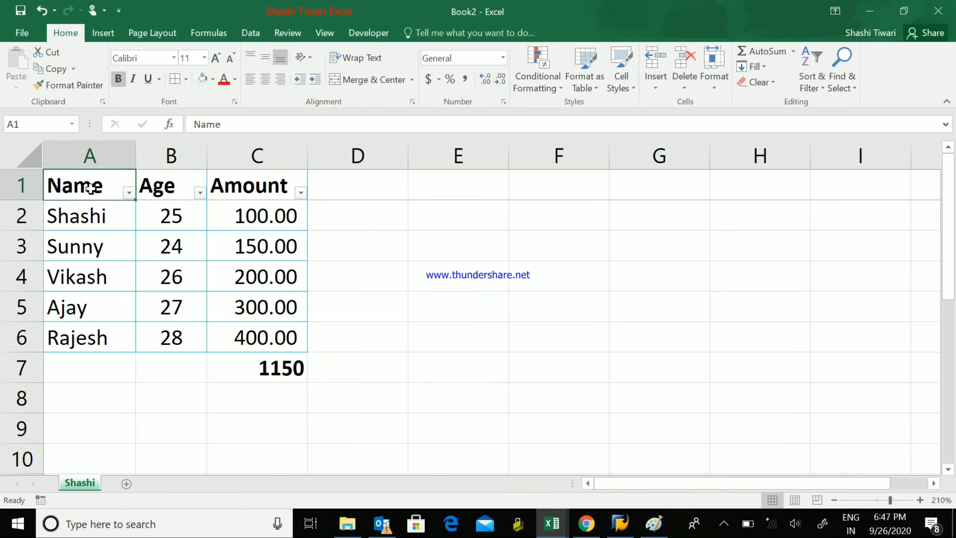
- Set the table including the total row to Times New Roman, size 12
mouse_move(91, 188)
mouse_down()
mouse_move(188, 213)
mouse_move(274, 310)
mouse_move(273, 331)
mouse_up()
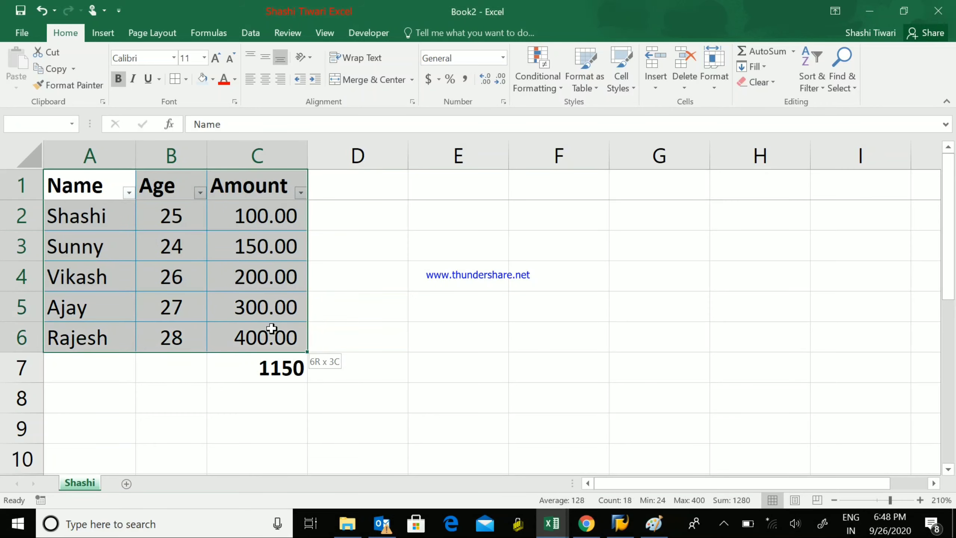
click(148, 59)
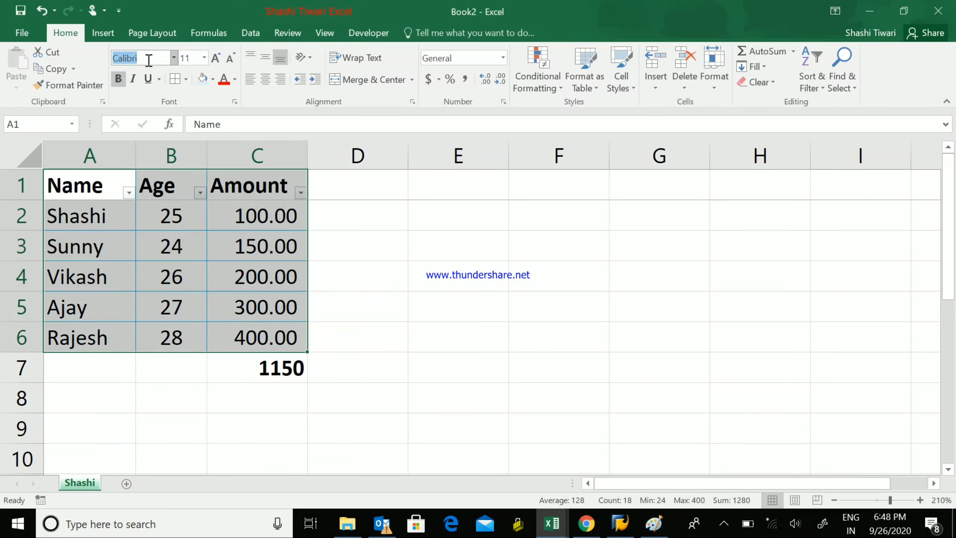
click(160, 248)
mouse_move(94, 190)
mouse_down()
mouse_move(213, 254)
mouse_move(253, 335)
mouse_move(251, 358)
mouse_up()
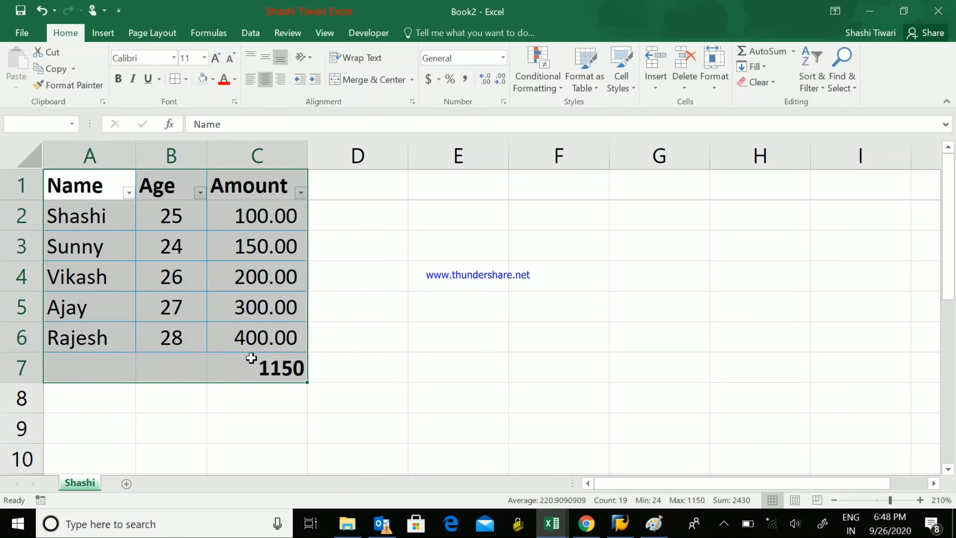
click(156, 58)
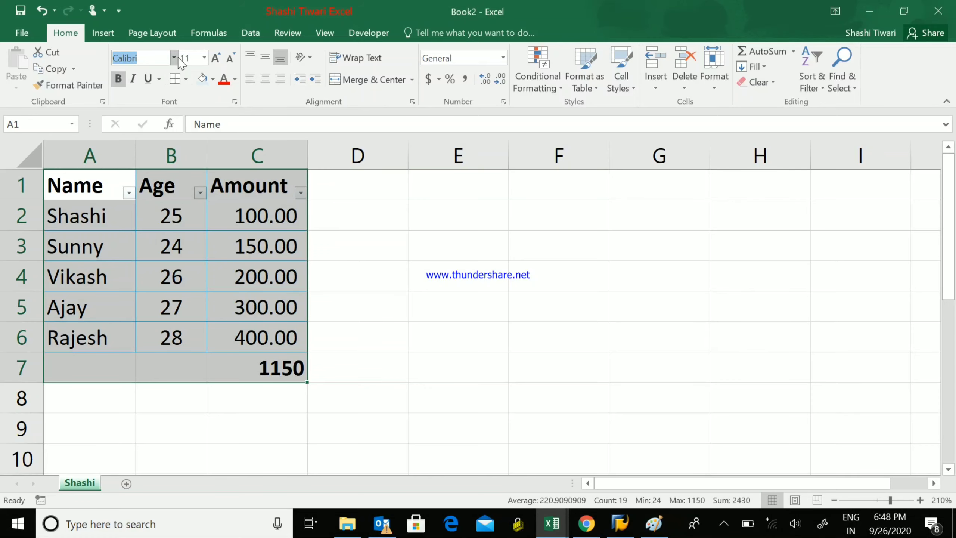
click(175, 58)
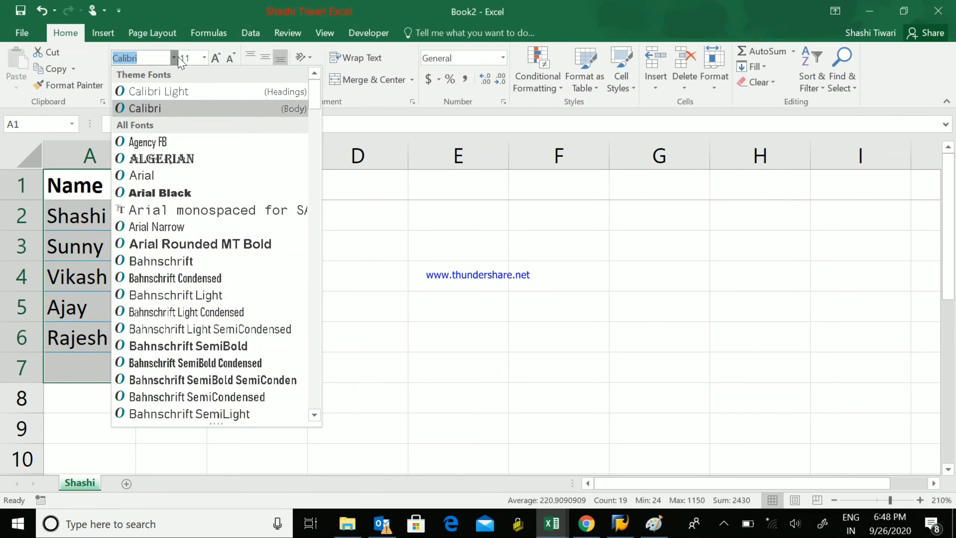
text(Times New Ro)
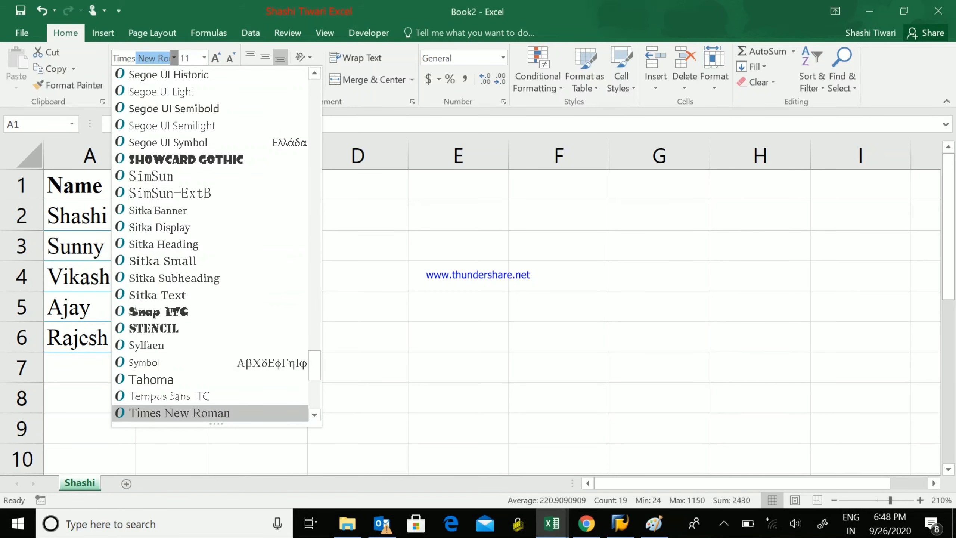
click(193, 56)
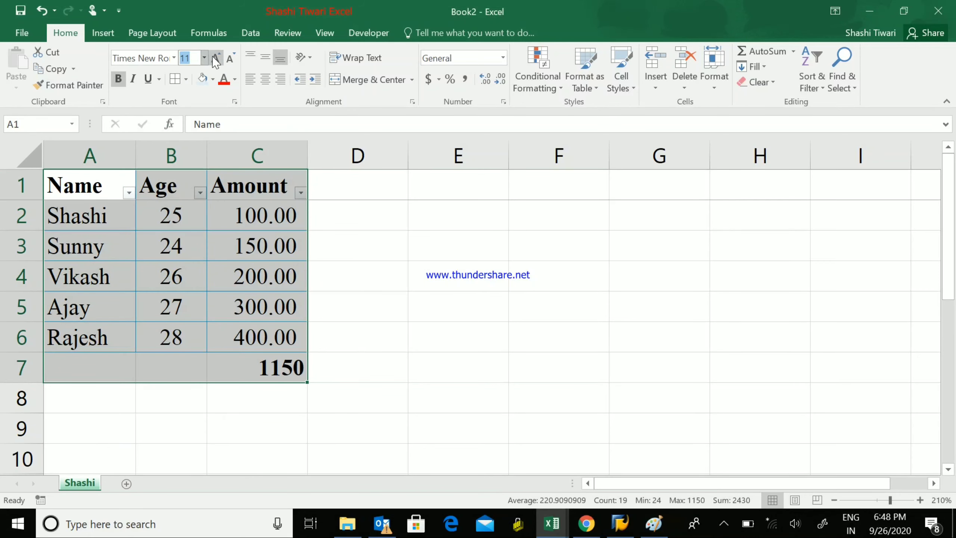
click(216, 58)
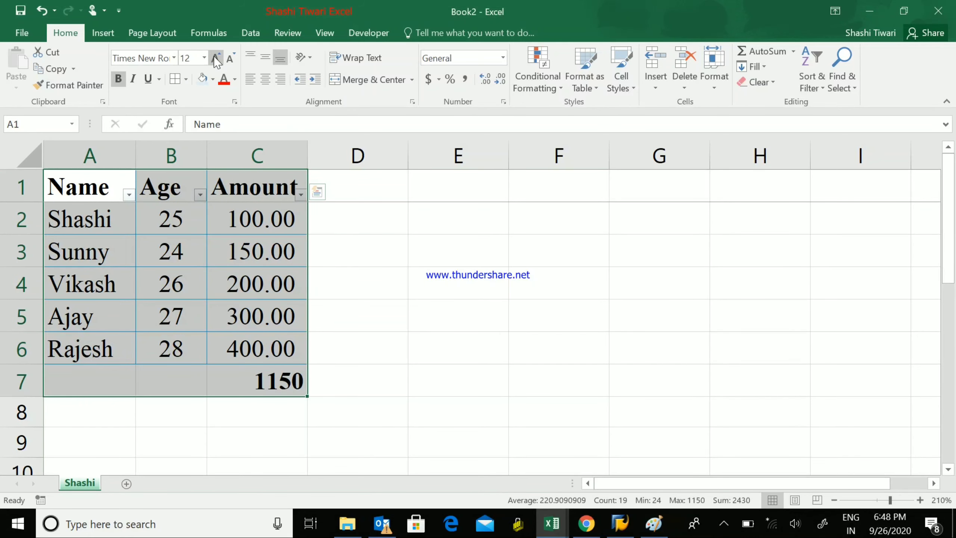
- Format the total in C7 with Comma Style so it reads 1,150.00
click(352, 296)
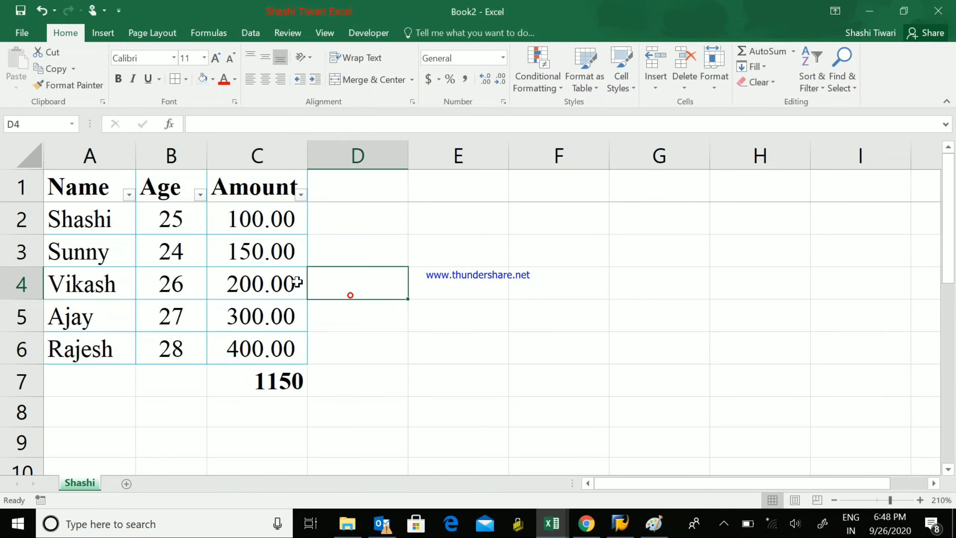
drag(87, 199, 277, 352)
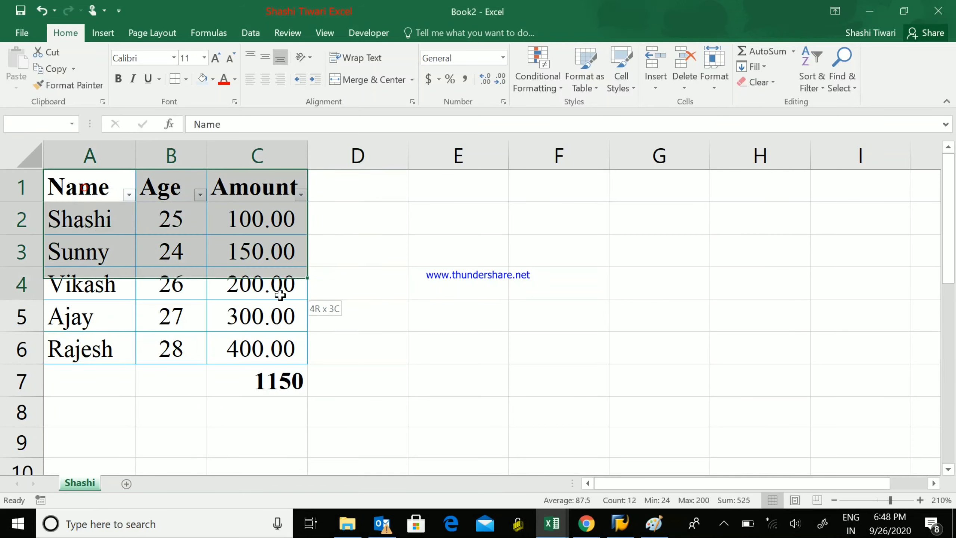
click(273, 381)
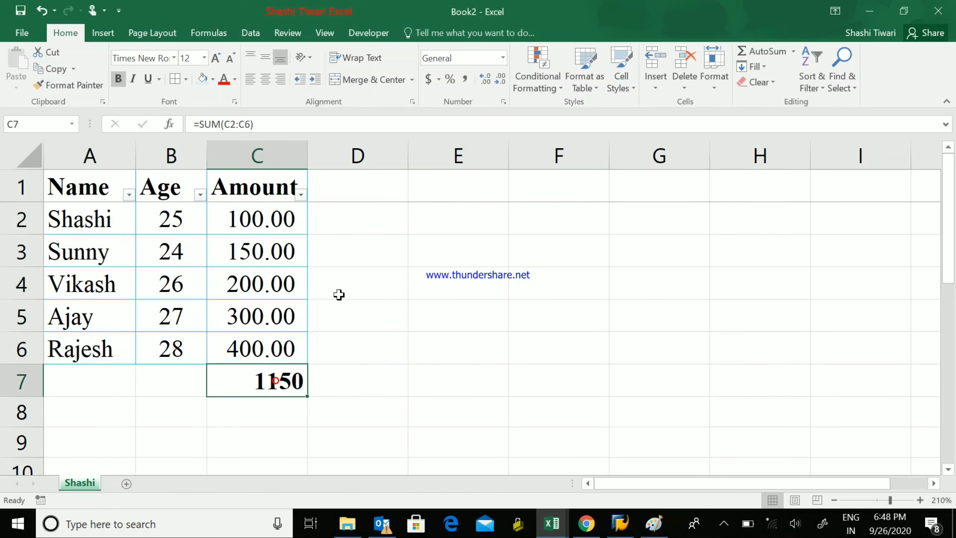
click(467, 80)
click(381, 384)
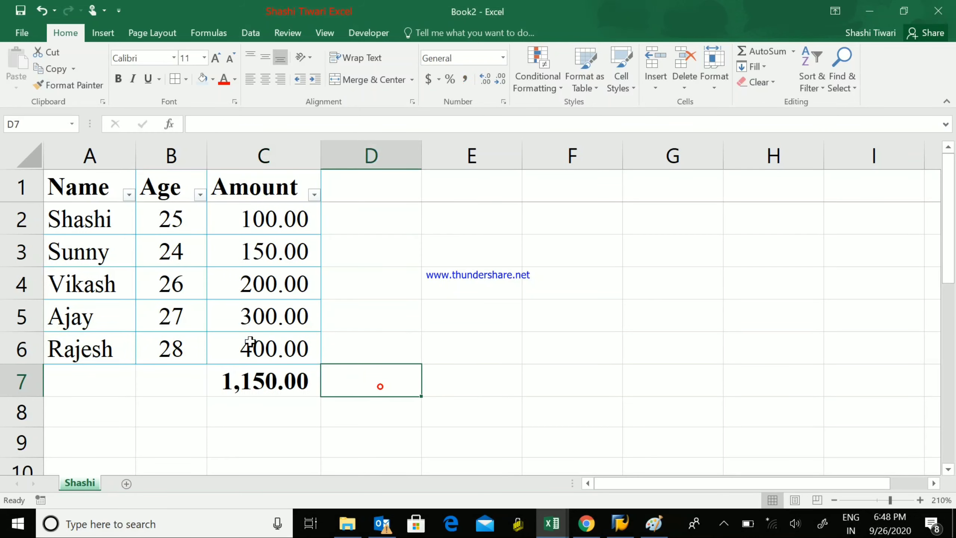
- Fill the header row A1:C1 with blue
click(84, 186)
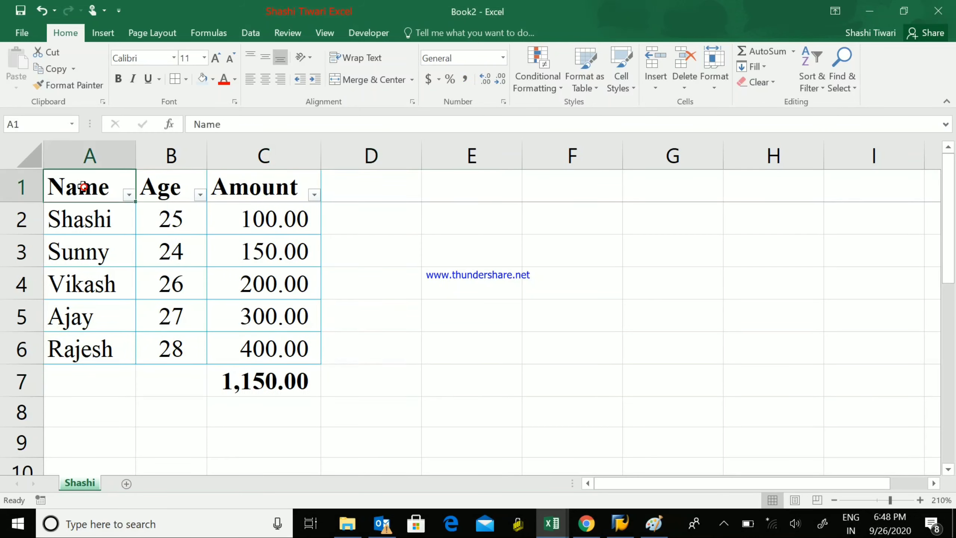
drag(83, 186, 243, 188)
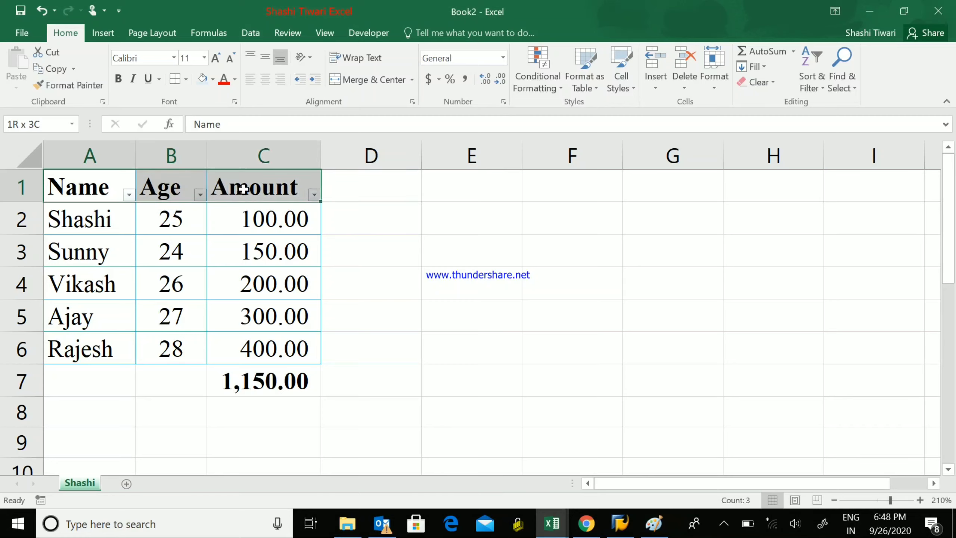
click(213, 78)
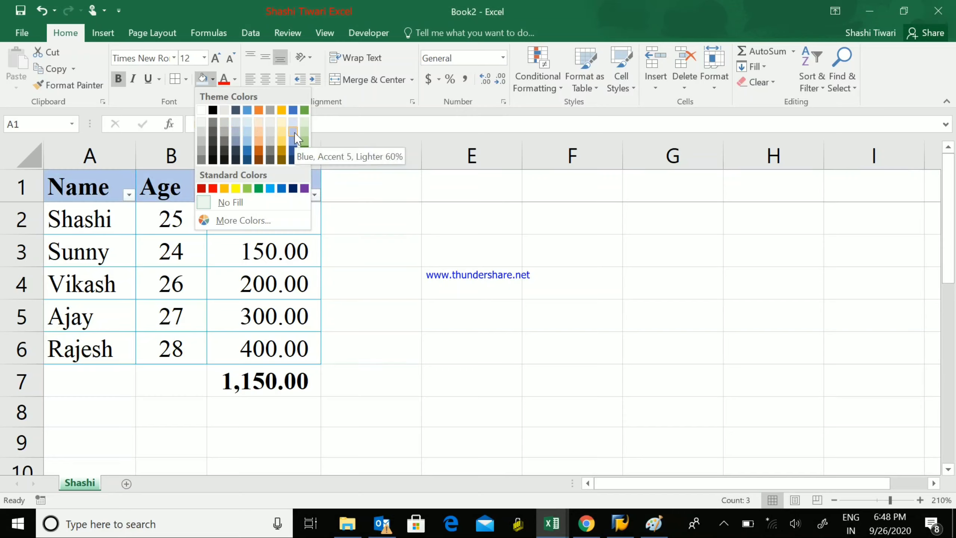
click(270, 187)
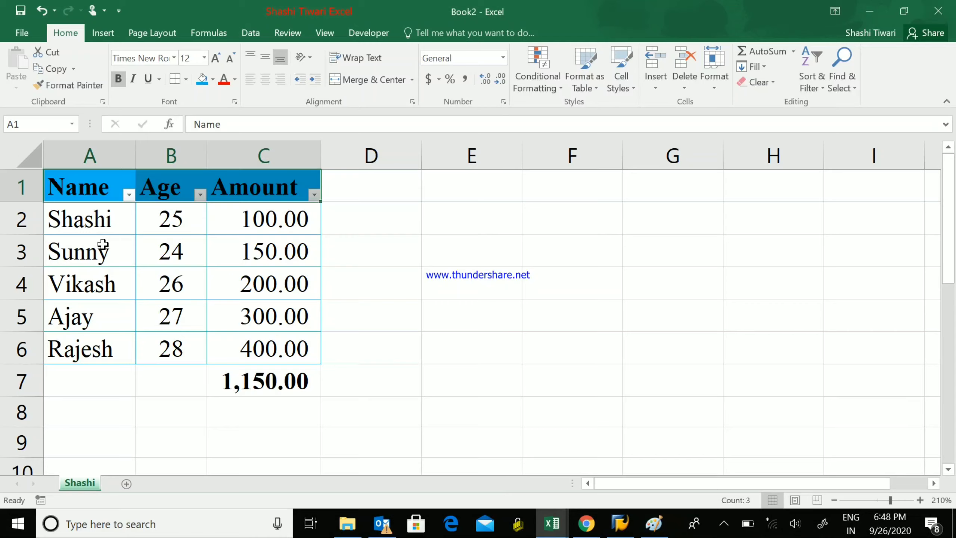
click(89, 184)
- Make the header text in A1:C1 white
key(shift+Right)
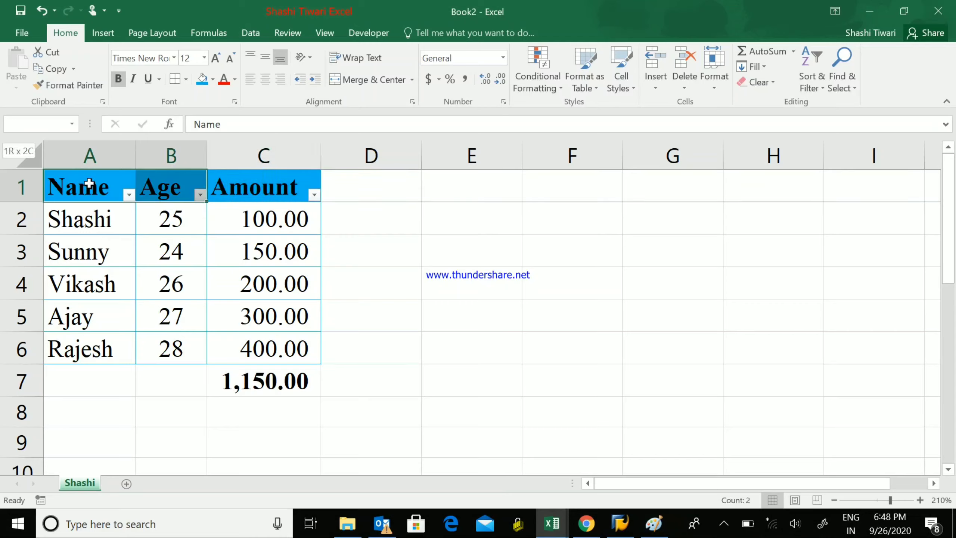
key(shift+Right)
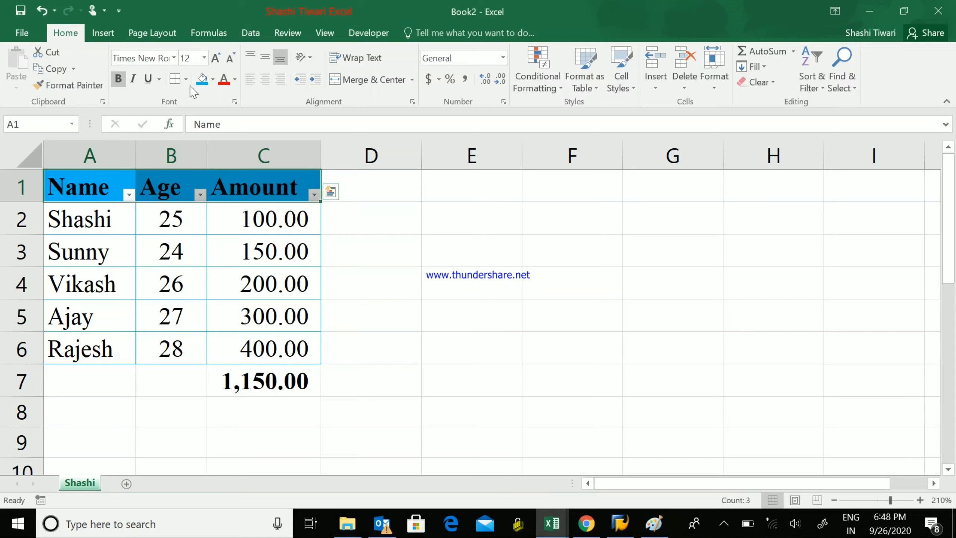
click(235, 79)
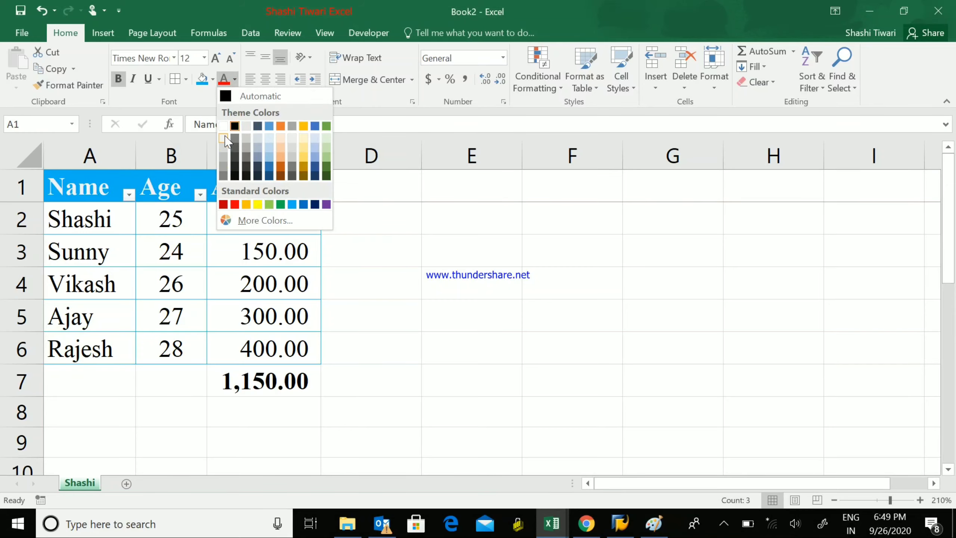
click(224, 126)
click(242, 304)
drag(103, 189, 261, 359)
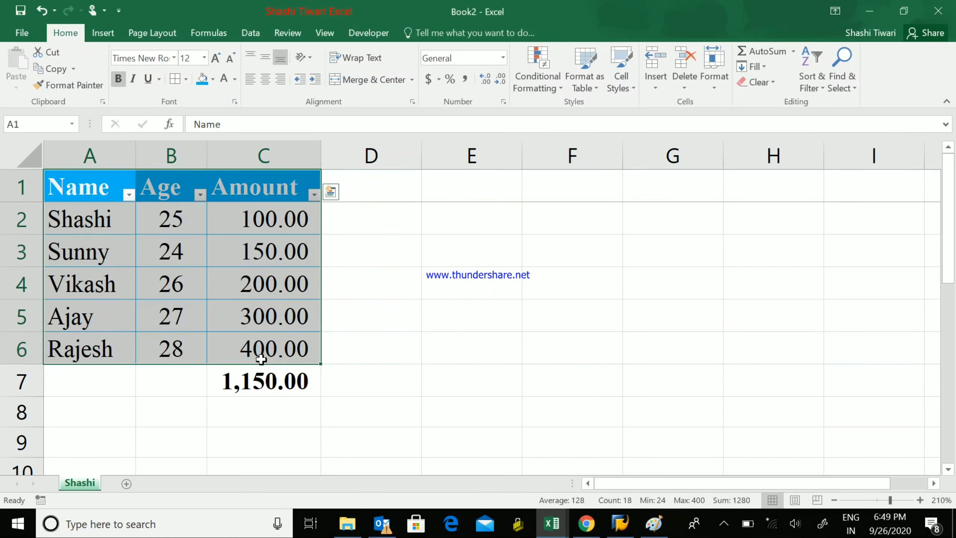
click(331, 270)
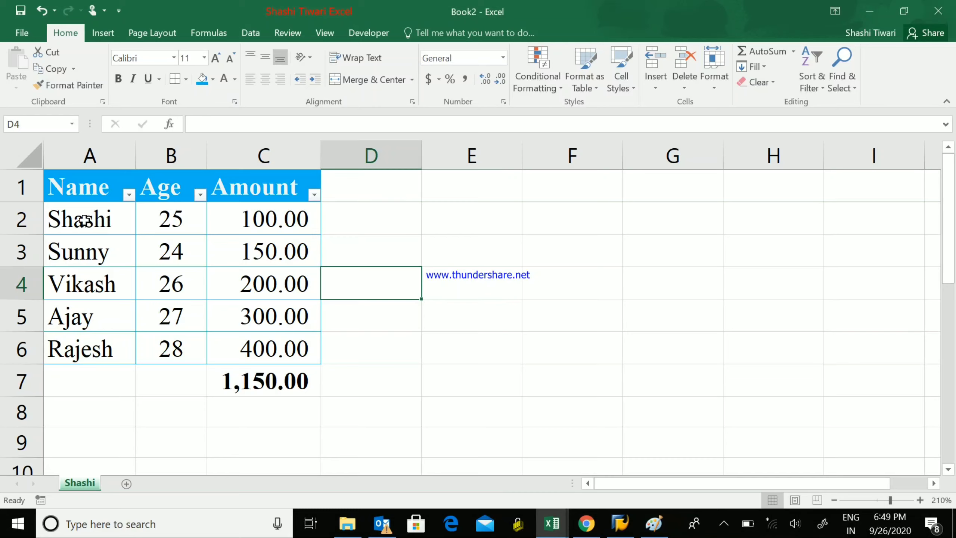
- Apply a Duplicate Values highlight rule with light red fill to the names A2:A6
drag(83, 220, 86, 338)
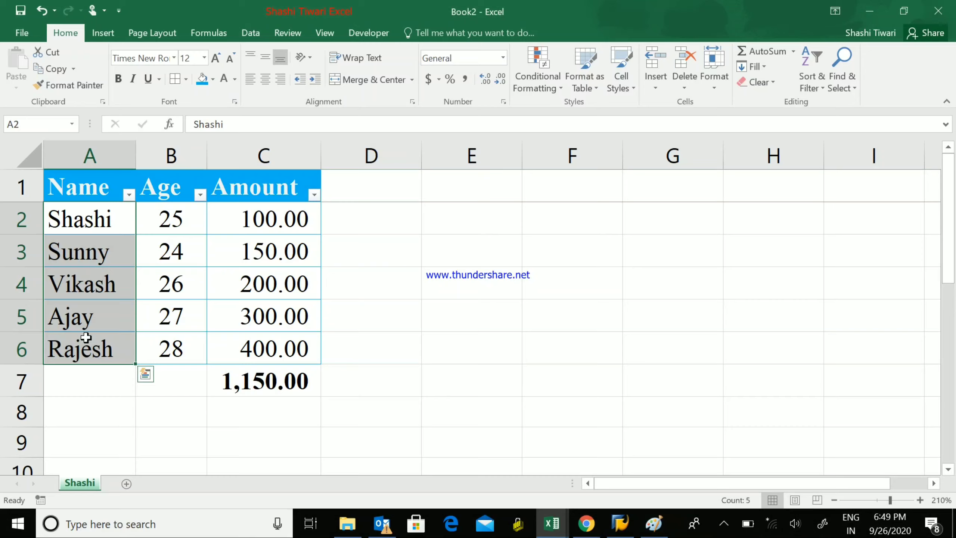
drag(68, 214, 80, 343)
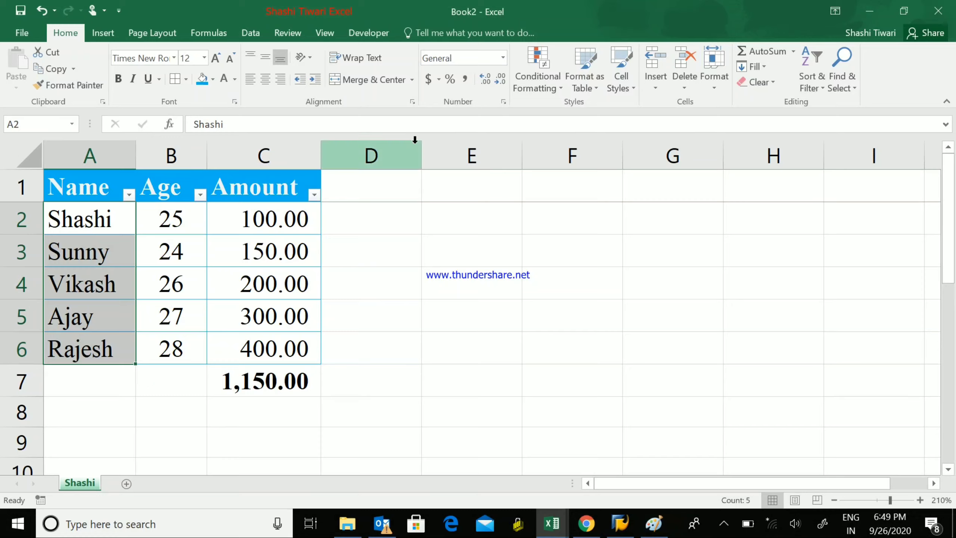
click(535, 79)
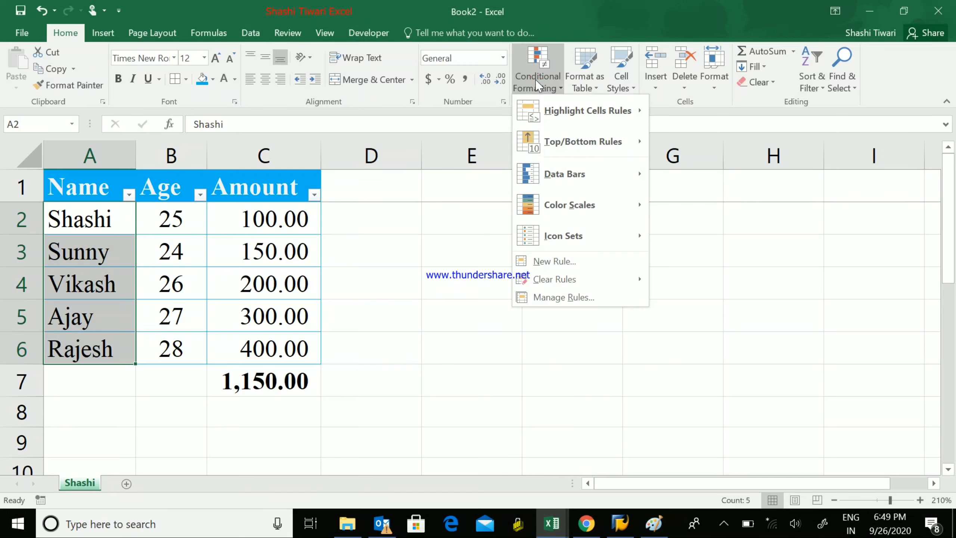
mouse_move(588, 111)
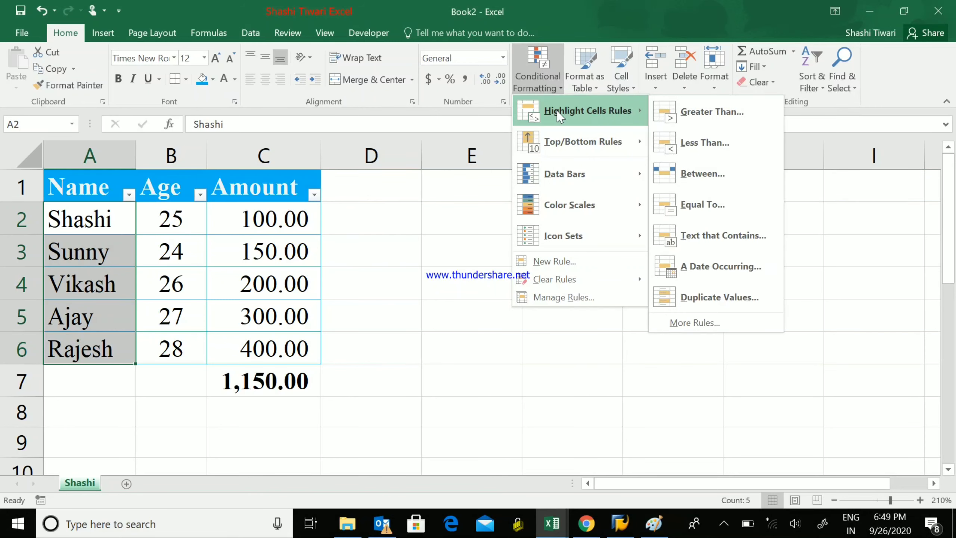
click(720, 297)
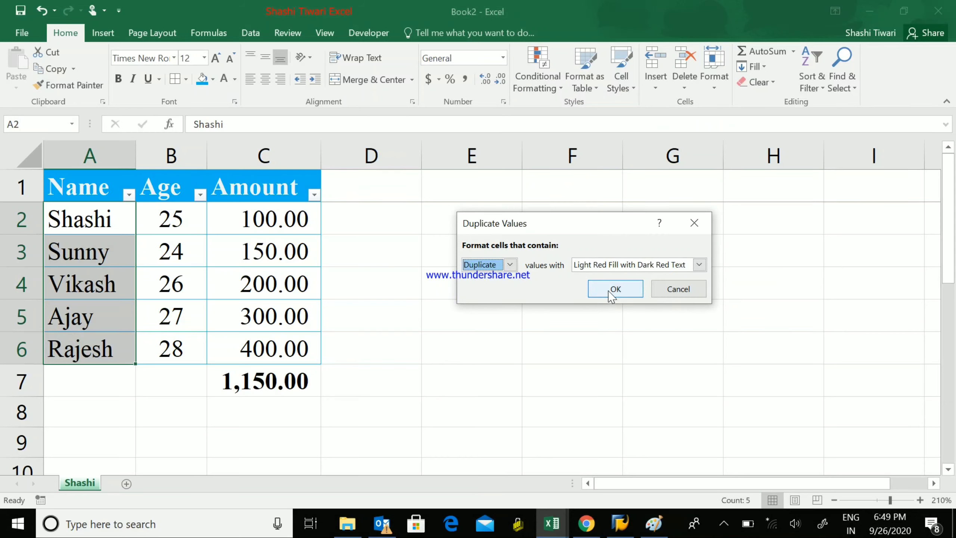
click(610, 294)
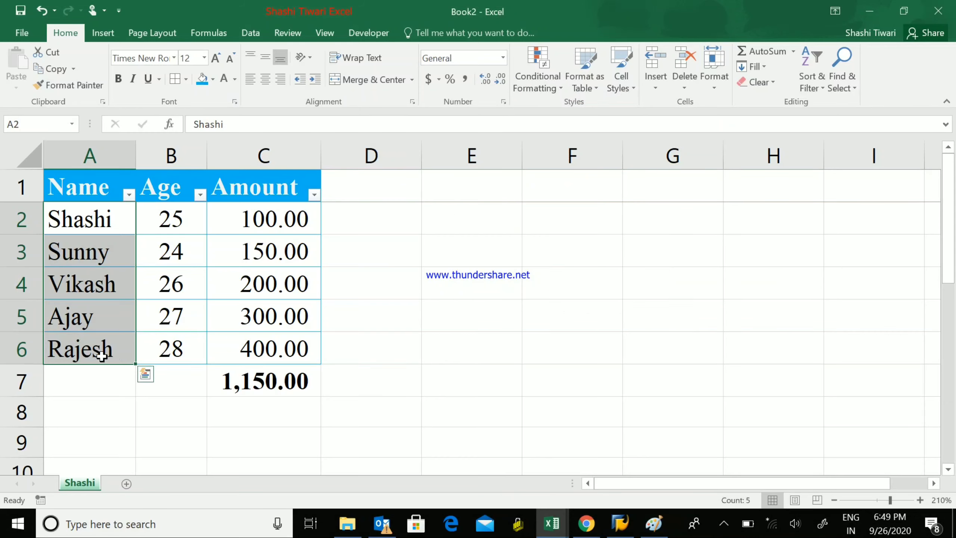
- Test the rule by entering 'Shashi' in A5, then undo to restore Ajay
click(87, 255)
click(82, 319)
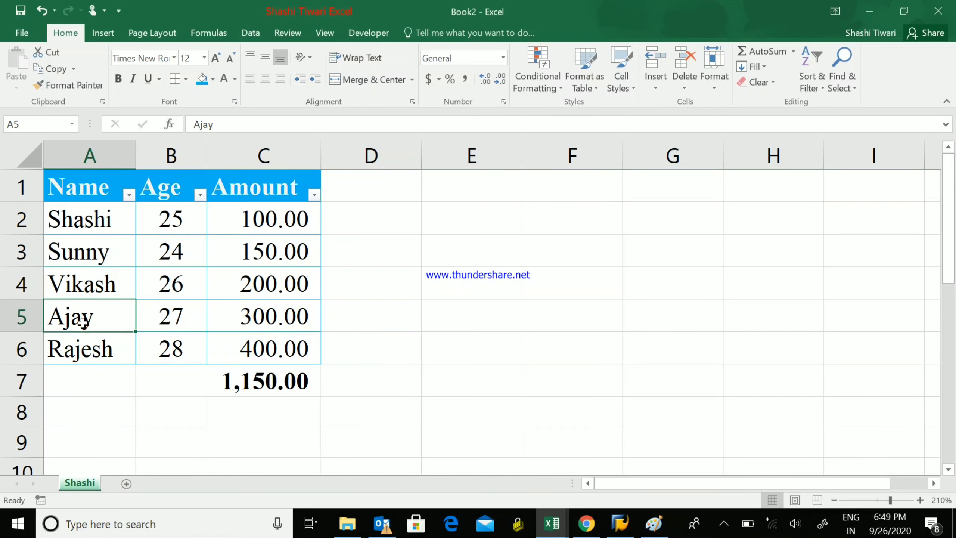
text(Sha)
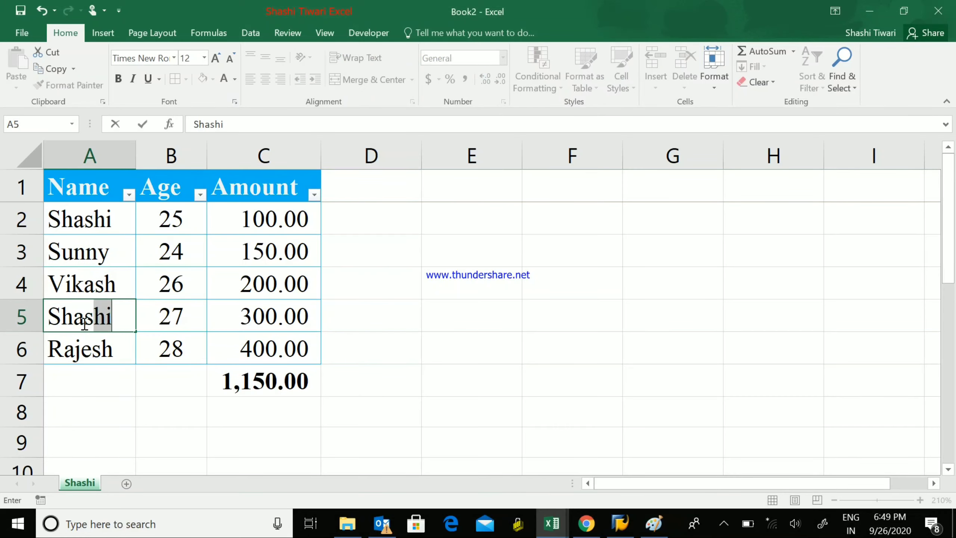
text(shi)
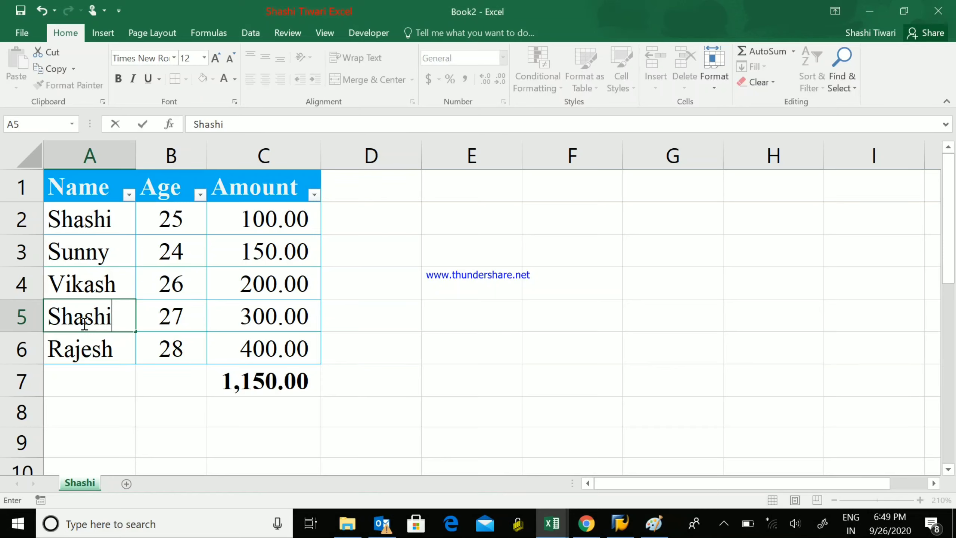
key(Return)
click(82, 323)
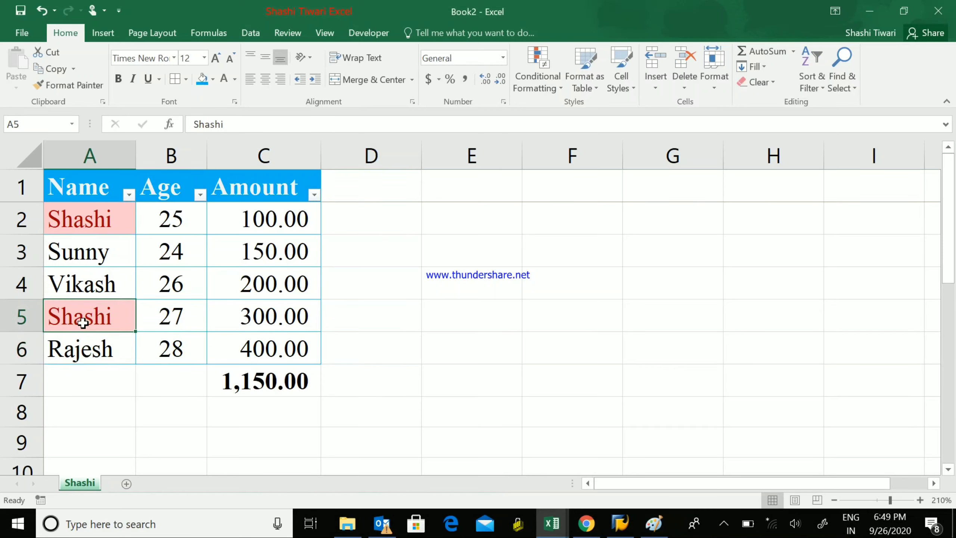
key(ctrl+z)
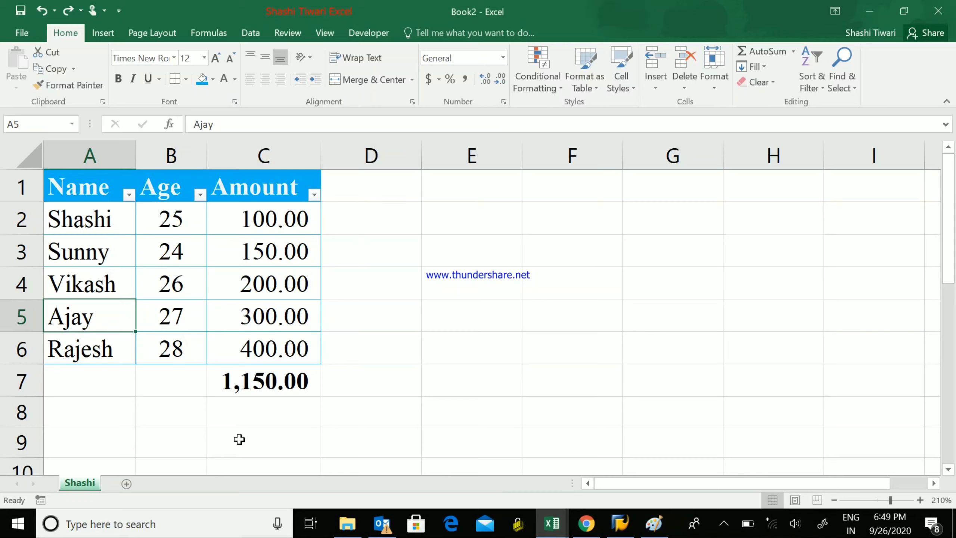
- Copy Shashi's row A2:C2 and paste it at E2:G2
drag(277, 221, 273, 349)
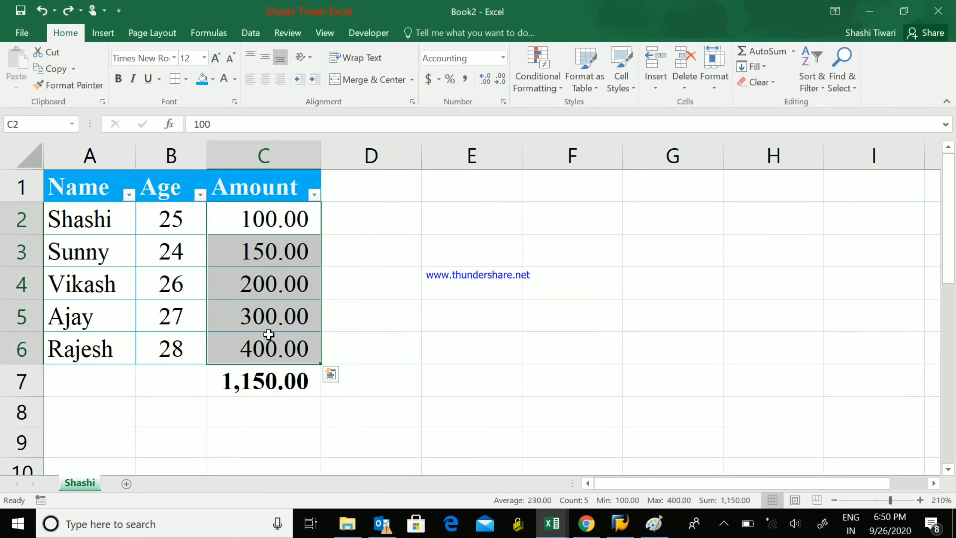
drag(267, 224, 271, 338)
click(270, 282)
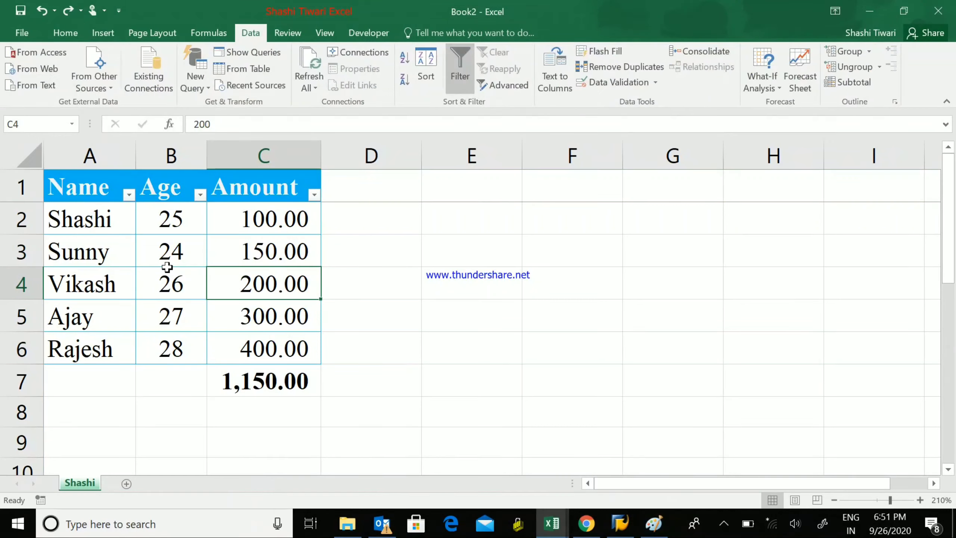
click(100, 230)
click(170, 223)
click(260, 221)
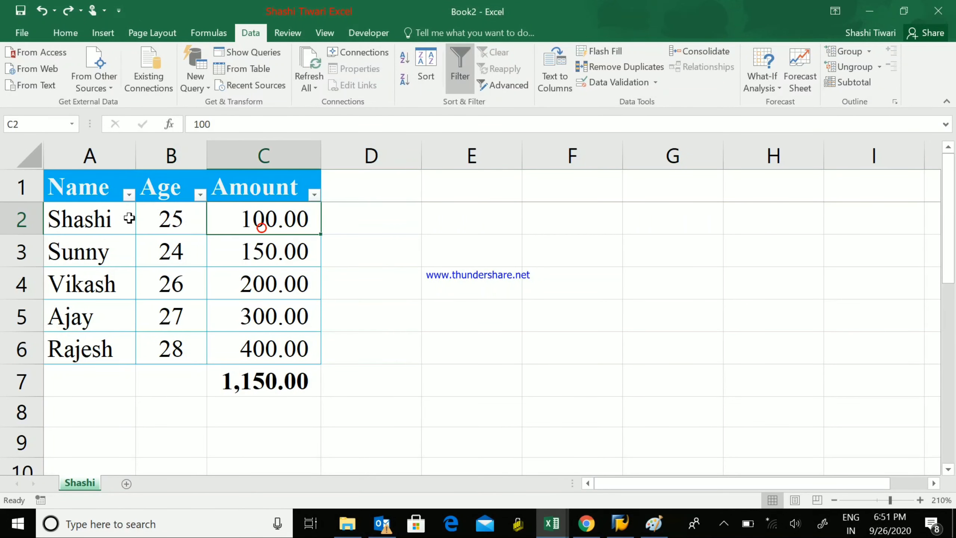
click(78, 219)
drag(108, 219, 239, 223)
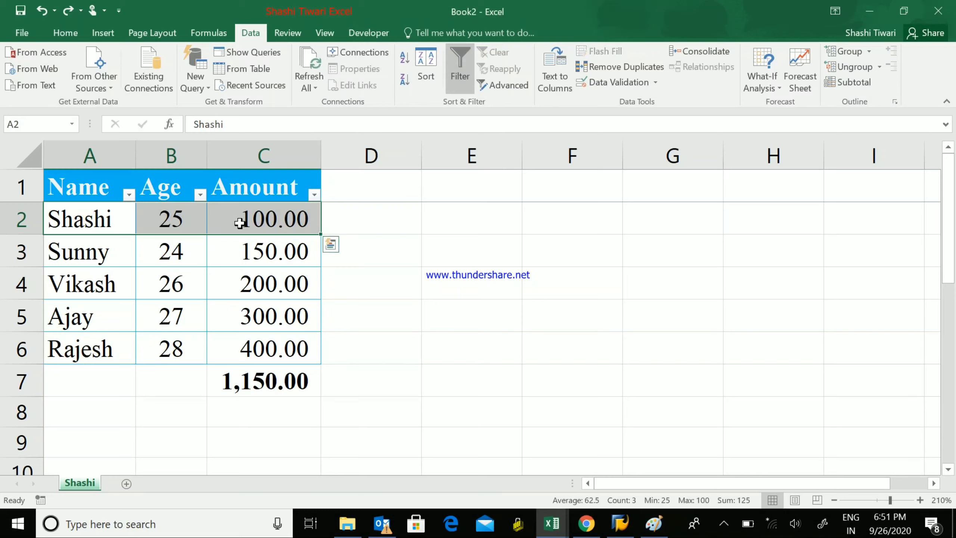
key(ctrl+c)
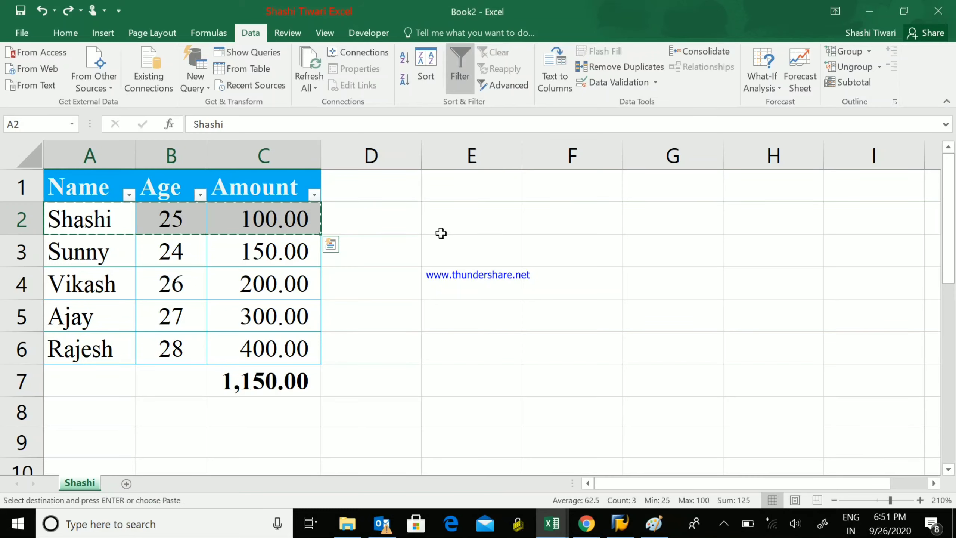
click(457, 226)
key(ctrl+v)
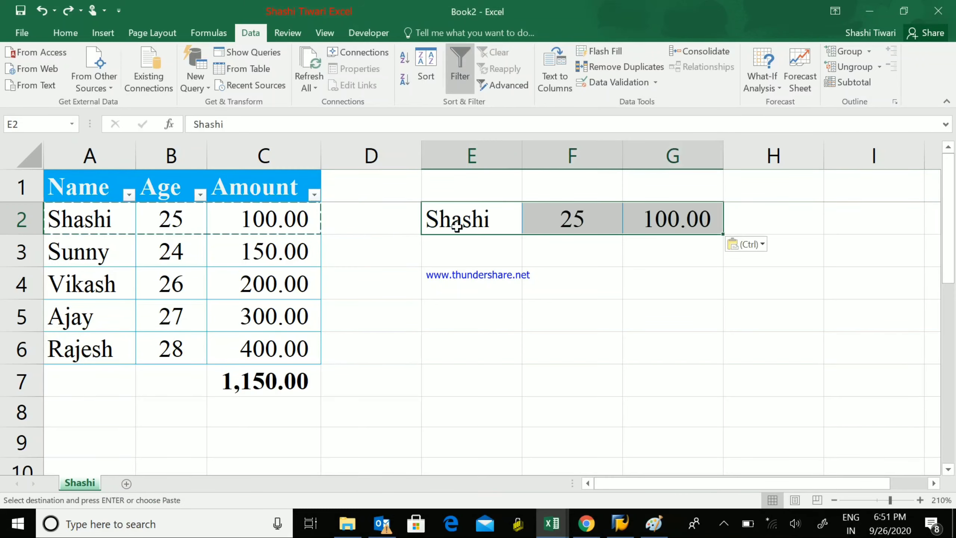
- Stack 25 and 100.00 under Shashi in E3:E4 and copy the list E2:E4
click(581, 218)
drag(581, 218, 650, 219)
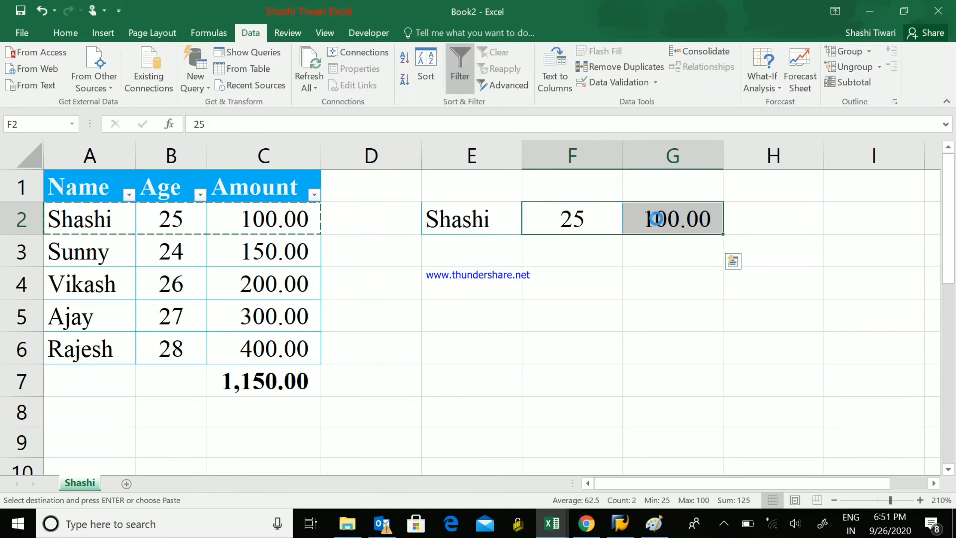
key(ctrl+c)
click(482, 245)
key(ctrl+v)
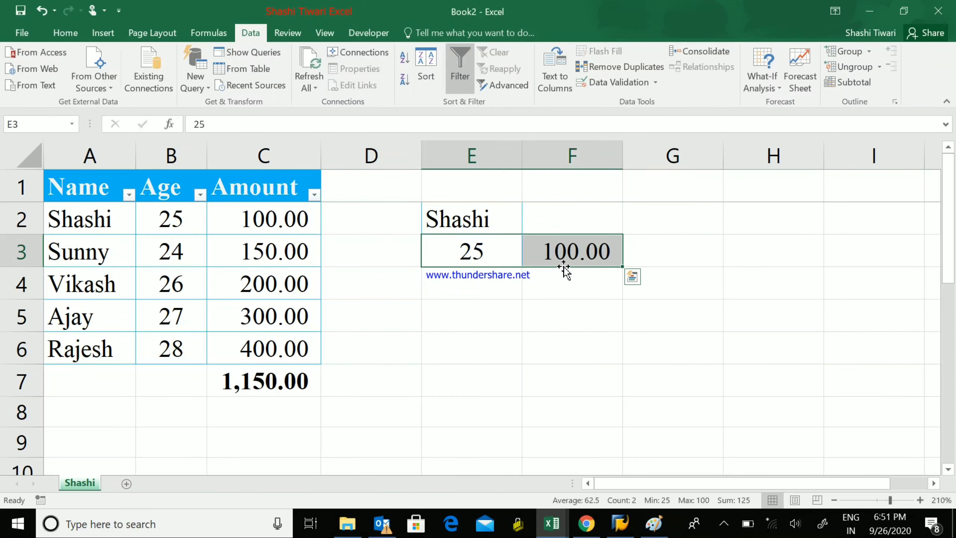
click(576, 252)
key(ctrl+x)
click(486, 279)
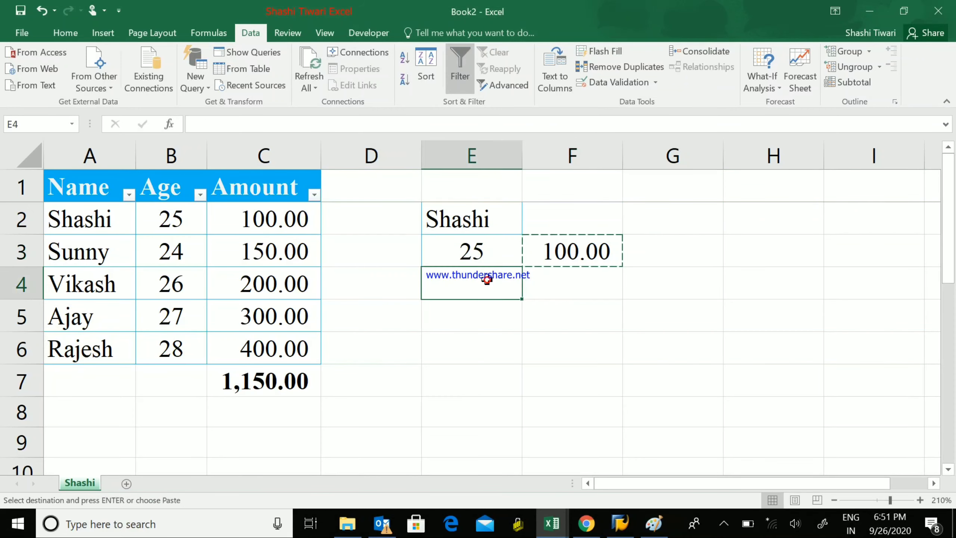
key(ctrl+v)
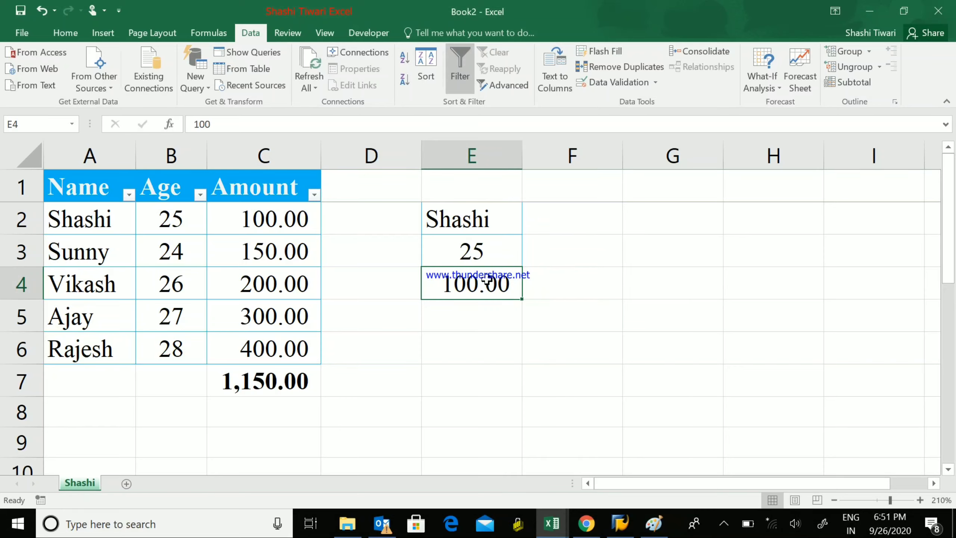
drag(98, 218, 239, 226)
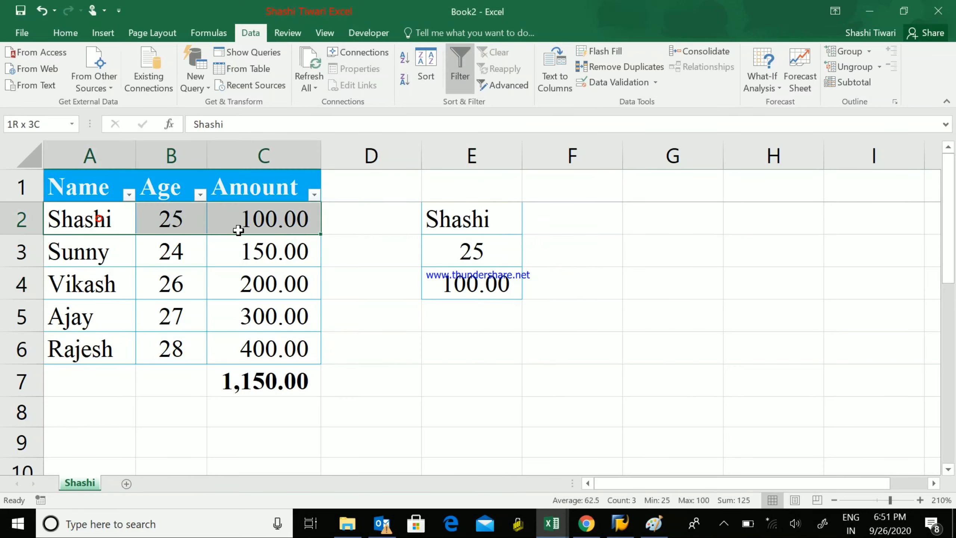
drag(457, 222, 464, 280)
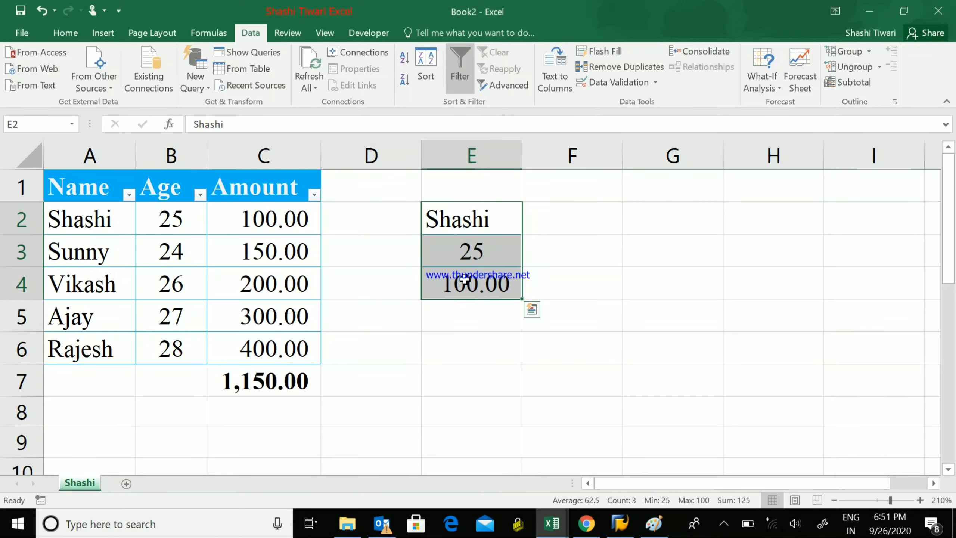
key(ctrl+c)
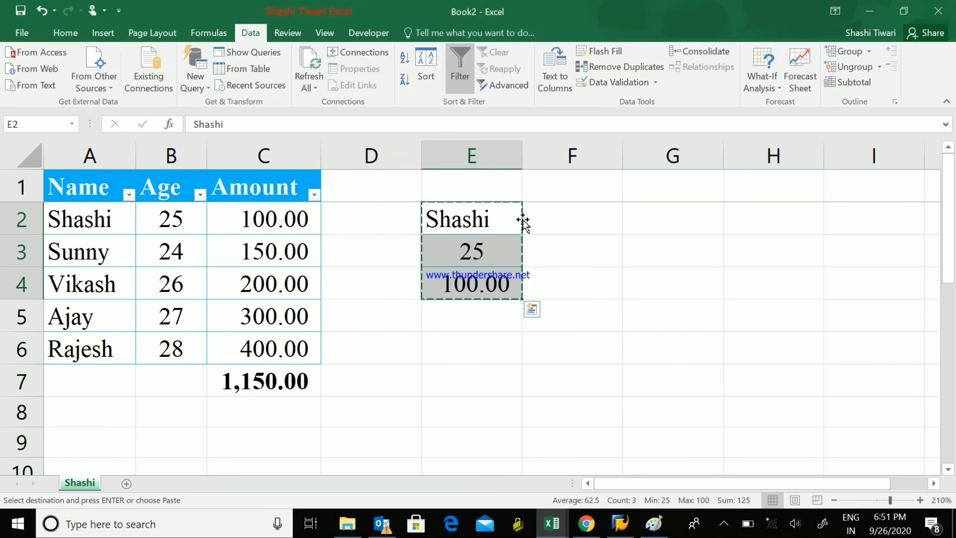
- Paste the E2:E4 list transposed into F2:H2 with Paste Special
right_click(566, 220)
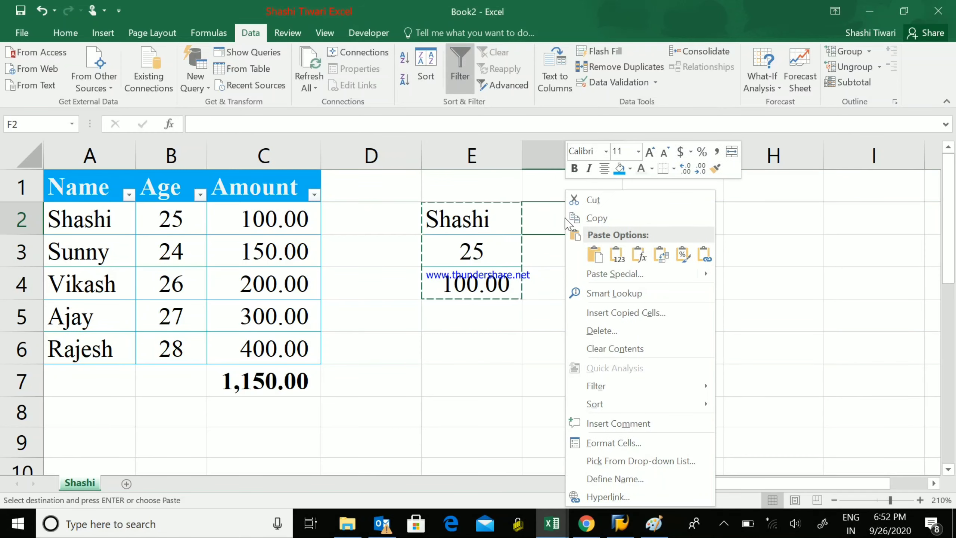
click(660, 256)
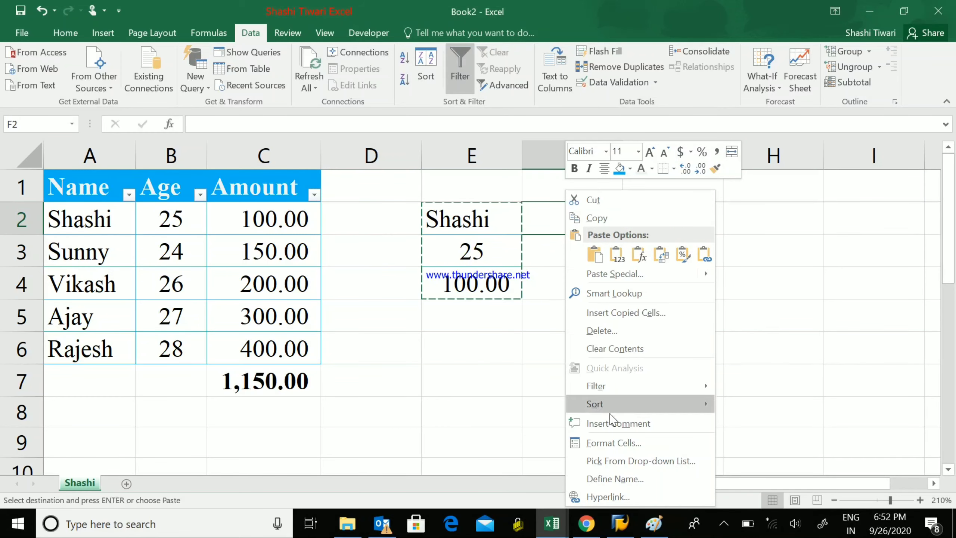
click(608, 280)
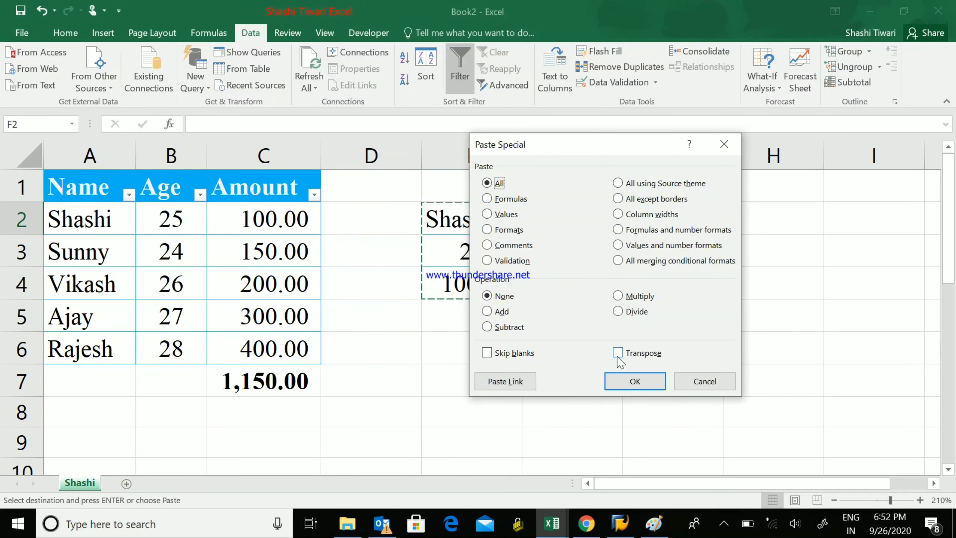
click(619, 354)
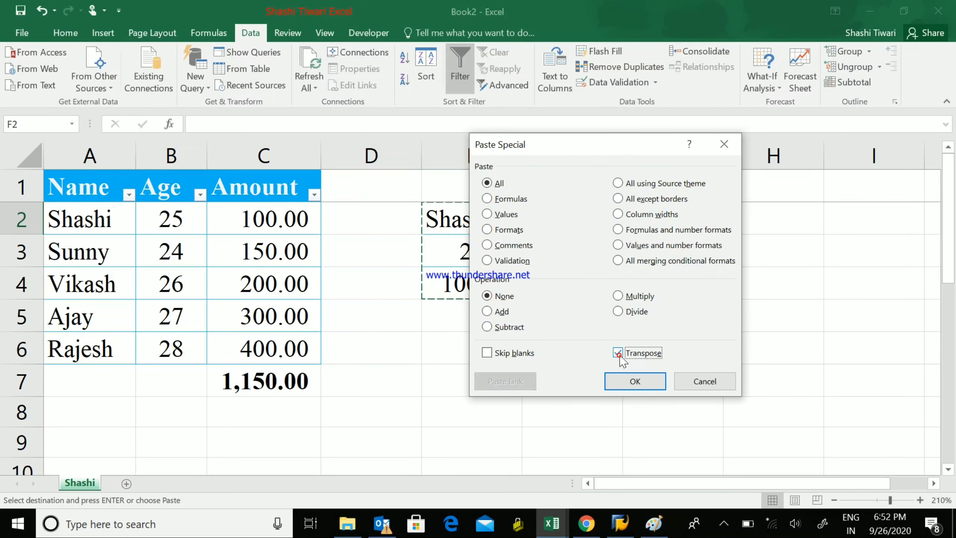
click(626, 382)
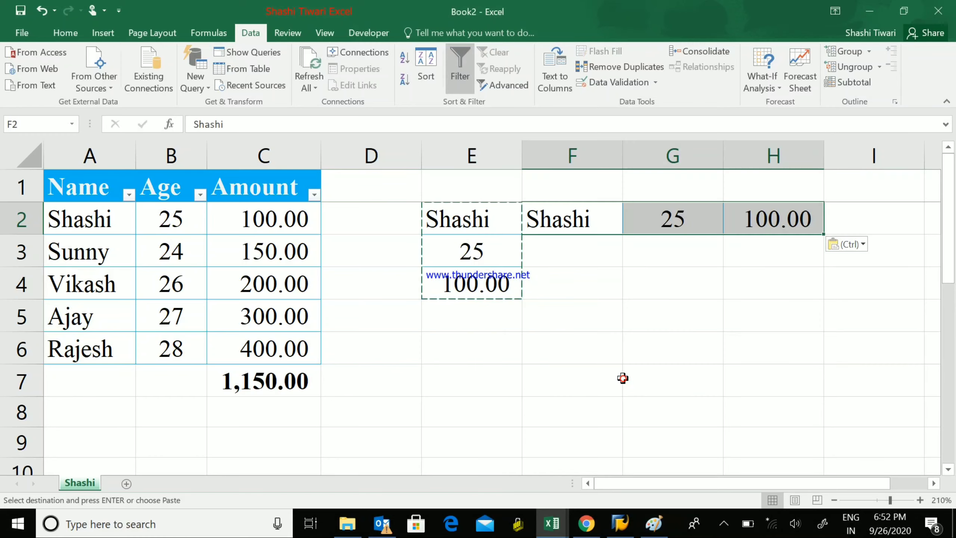
click(660, 341)
- Clear F2:H2, restore it, then delete all copied values from columns E to H
click(550, 213)
drag(551, 213, 740, 223)
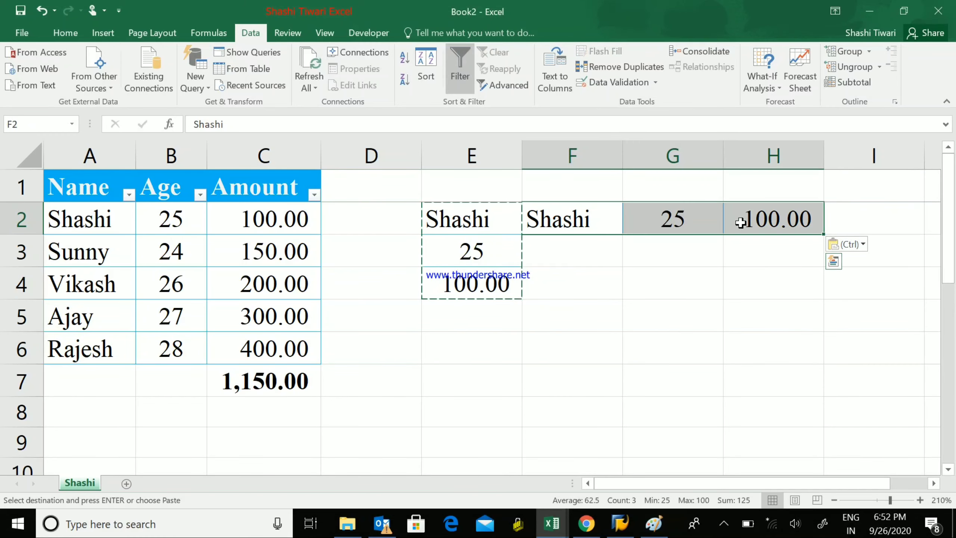
key(Delete)
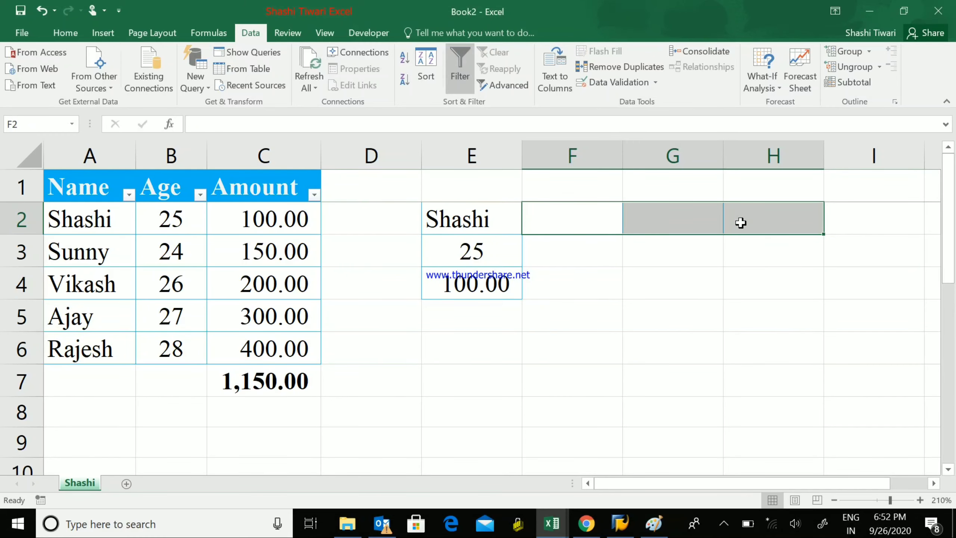
key(Left)
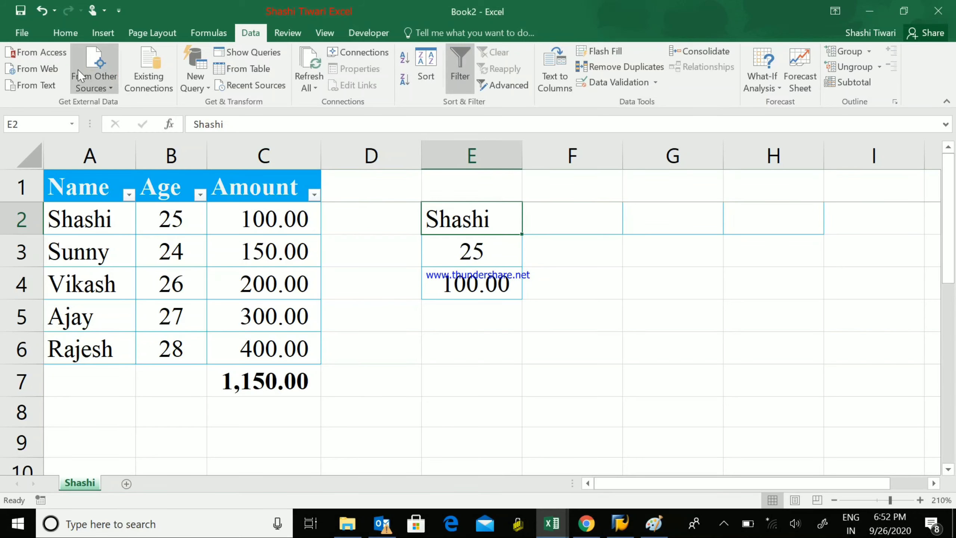
click(42, 11)
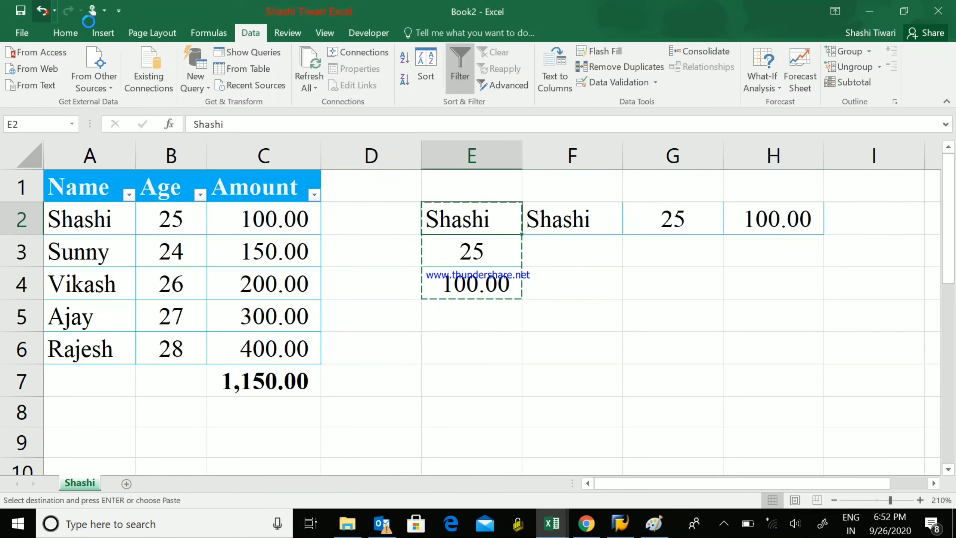
click(548, 255)
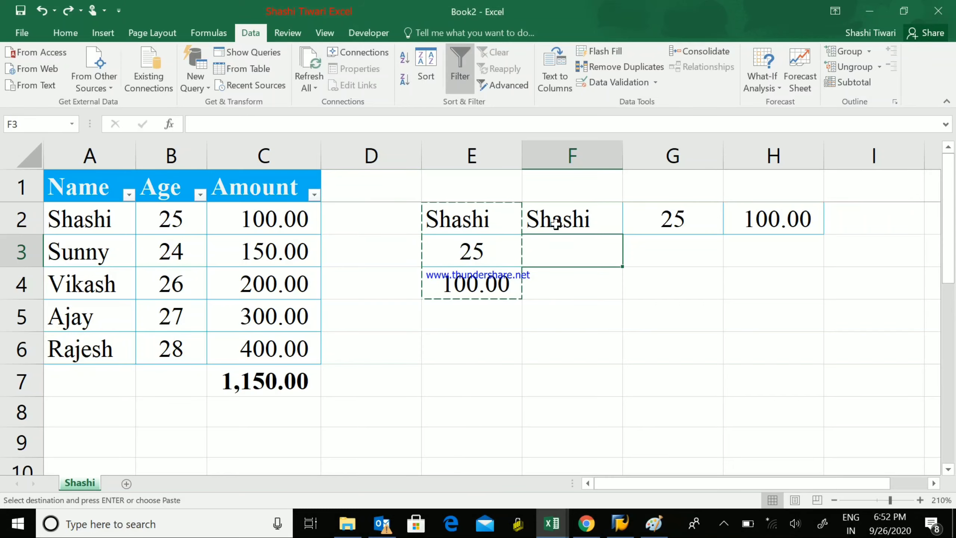
mouse_move(447, 158)
mouse_down()
mouse_move(725, 186)
mouse_move(751, 203)
mouse_up()
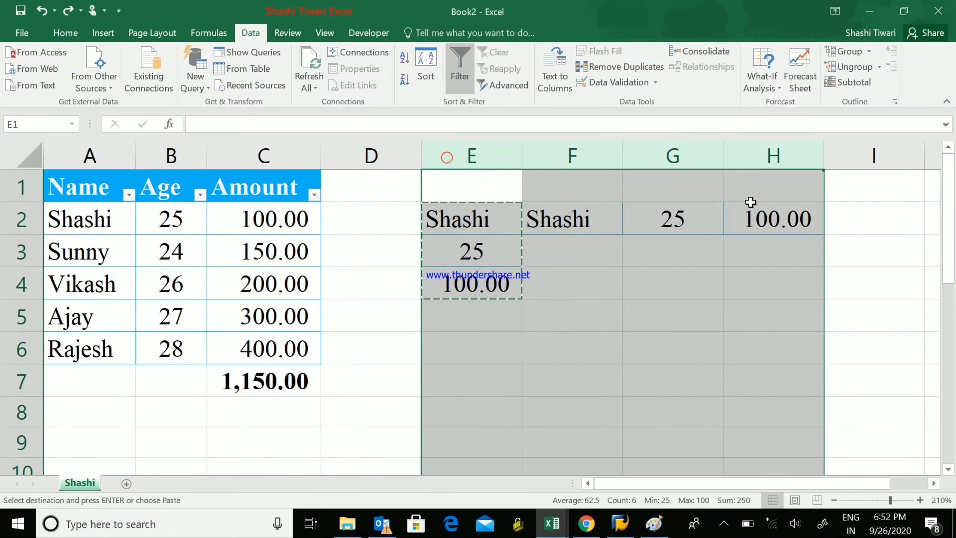
key(Delete)
- Insert two blank rows at rows 4 and 5, above Vikash
click(468, 285)
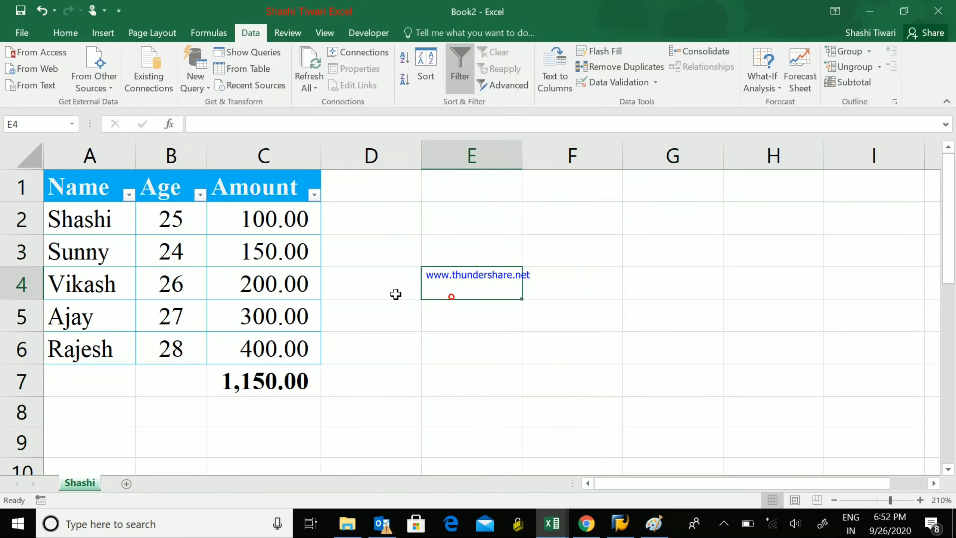
click(27, 290)
drag(27, 290, 22, 310)
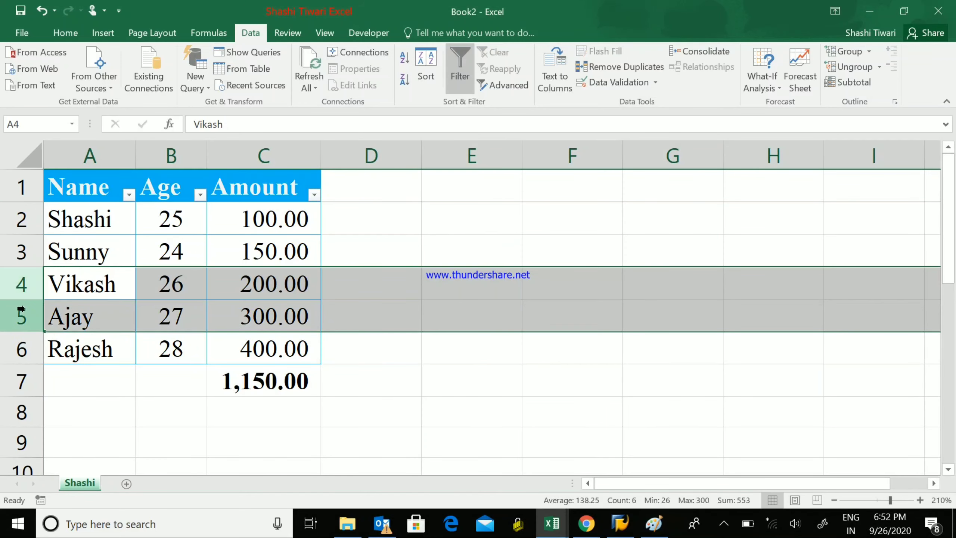
key(ctrl+shift+plus)
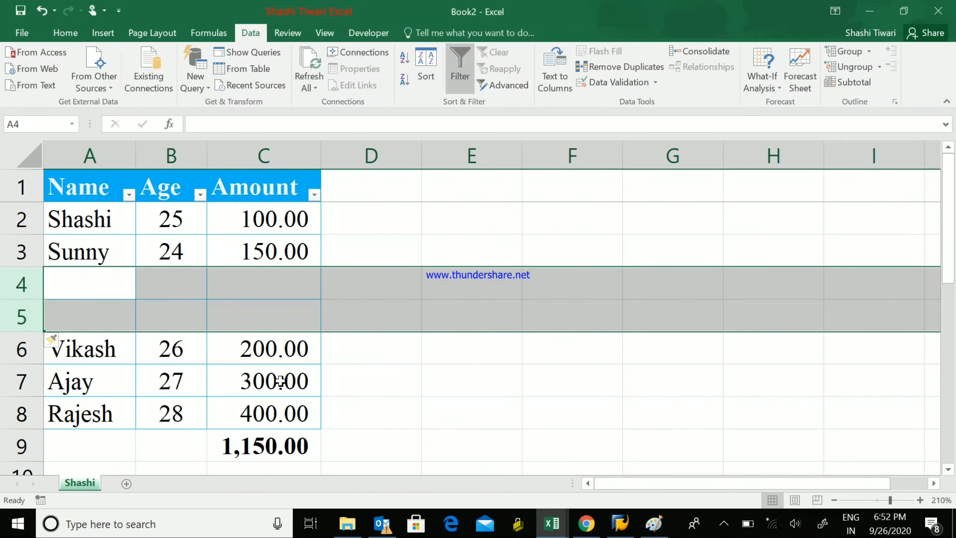
- Copy the name Sunny down into cell A4
click(106, 288)
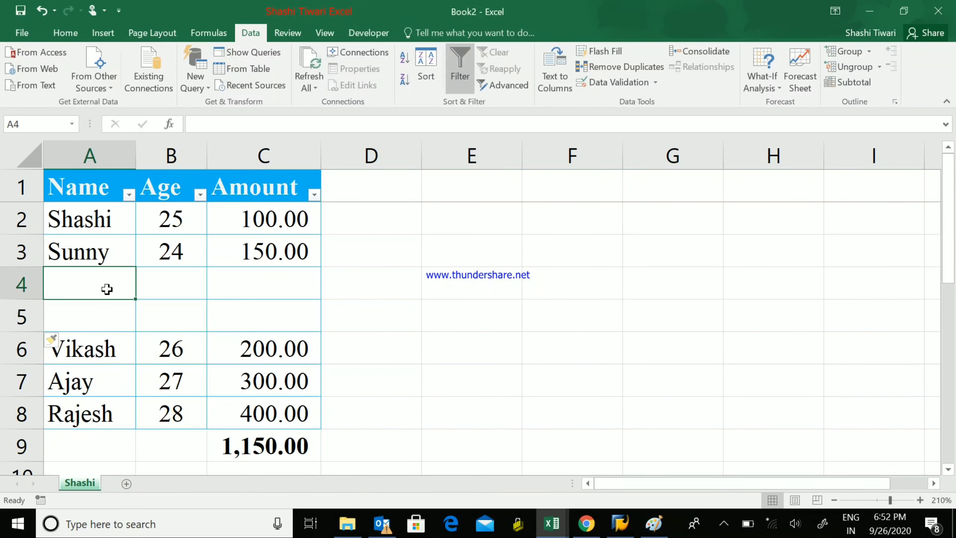
key(Up)
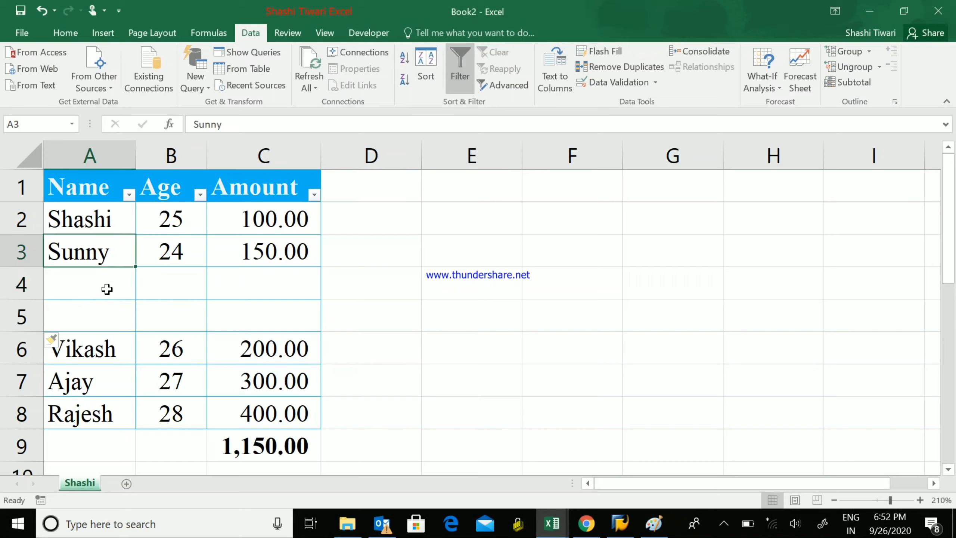
key(Down)
key(Up)
key(Down)
key(Up)
key(Down)
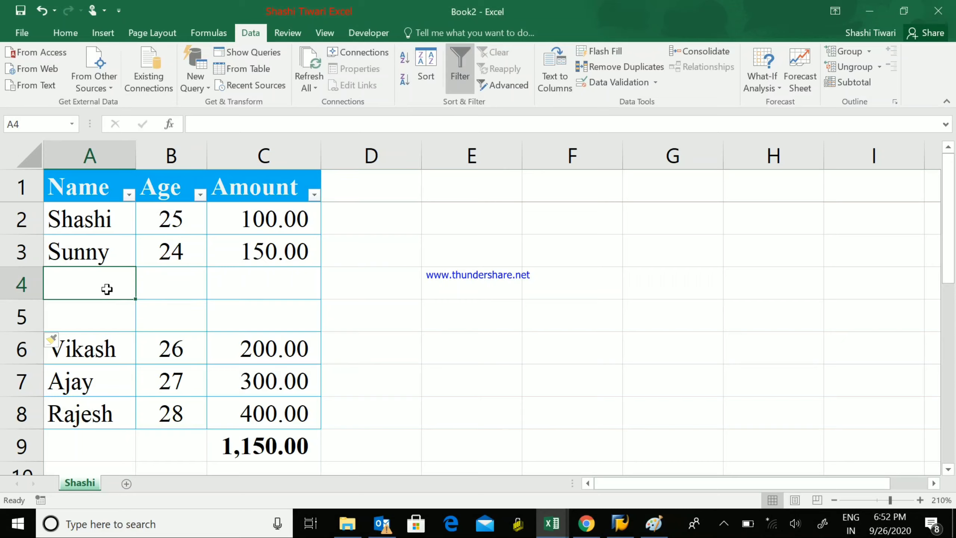
key(ctrl+d)
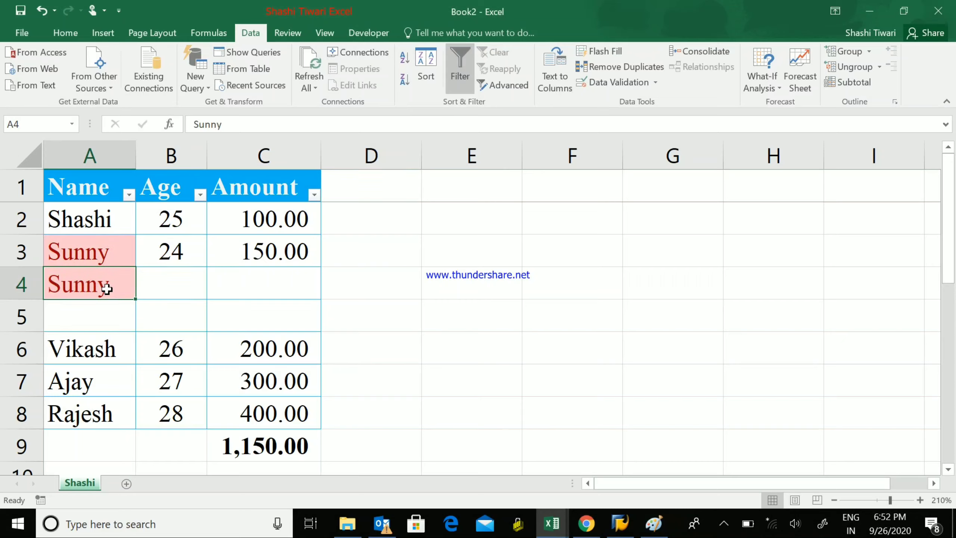
- Undo that, then copy Sunny's whole row (Sunny, 24, 150.00) into row 4
key(Down)
key(Up)
key(Right)
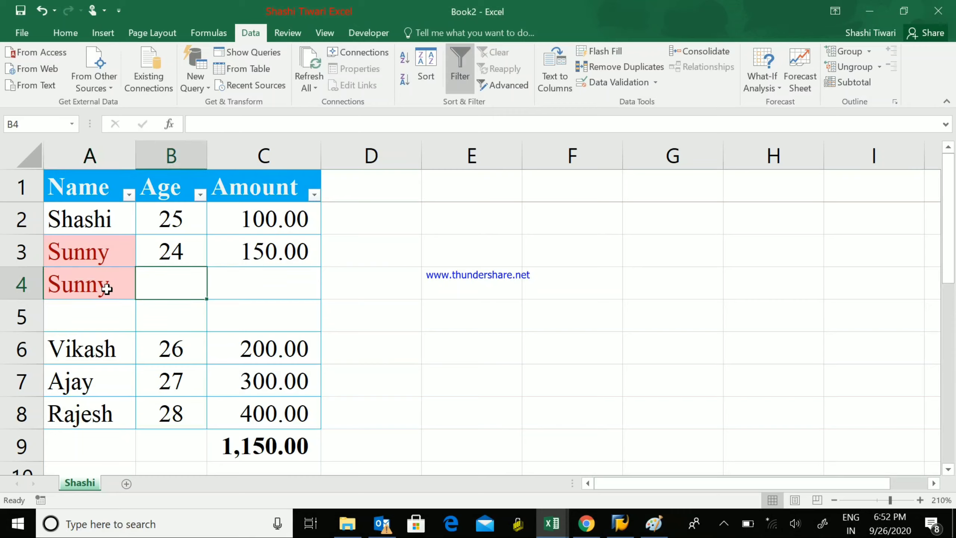
key(Left)
key(ctrl+z)
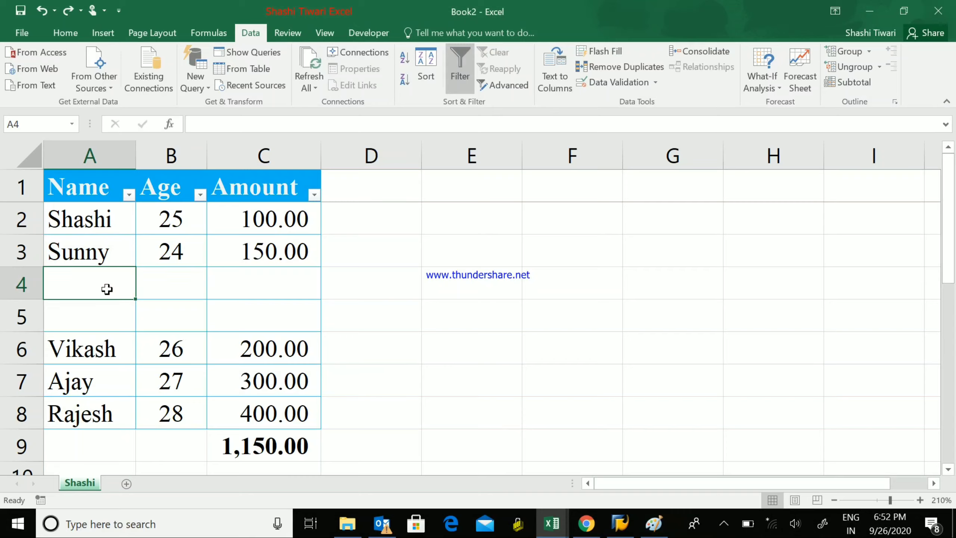
key(shift+Right)
key(shift+Right)
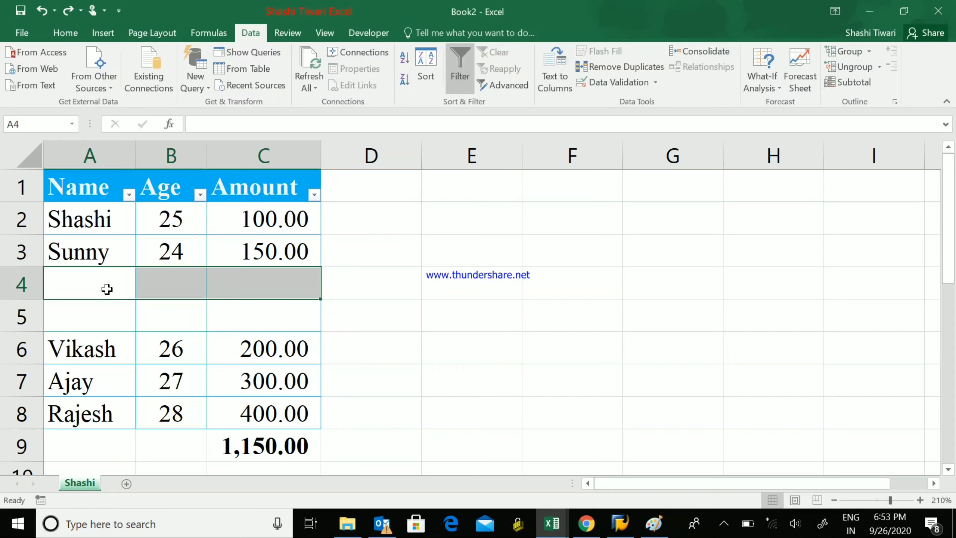
key(ctrl+d)
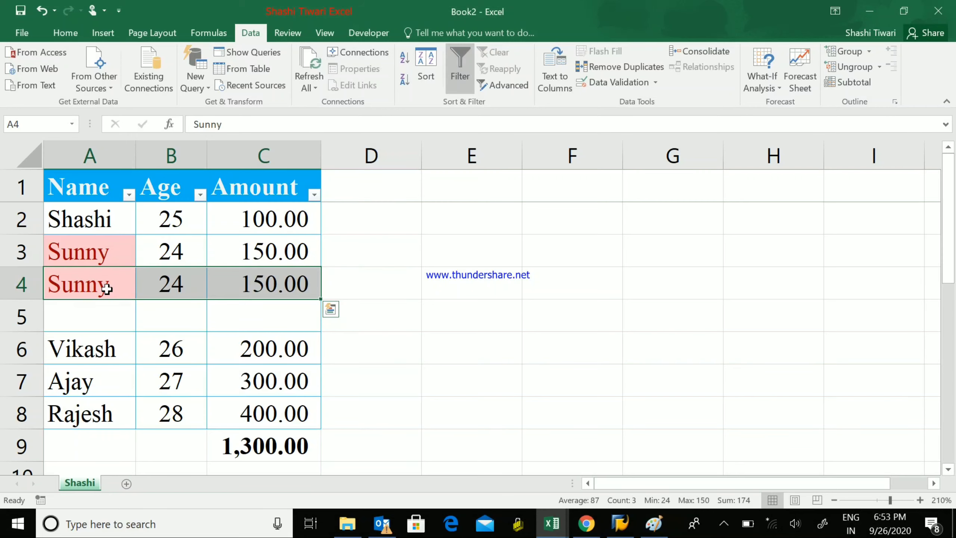
- Delete the leftover empty row 5 so Vikash follows the duplicate Sunny
key(Down)
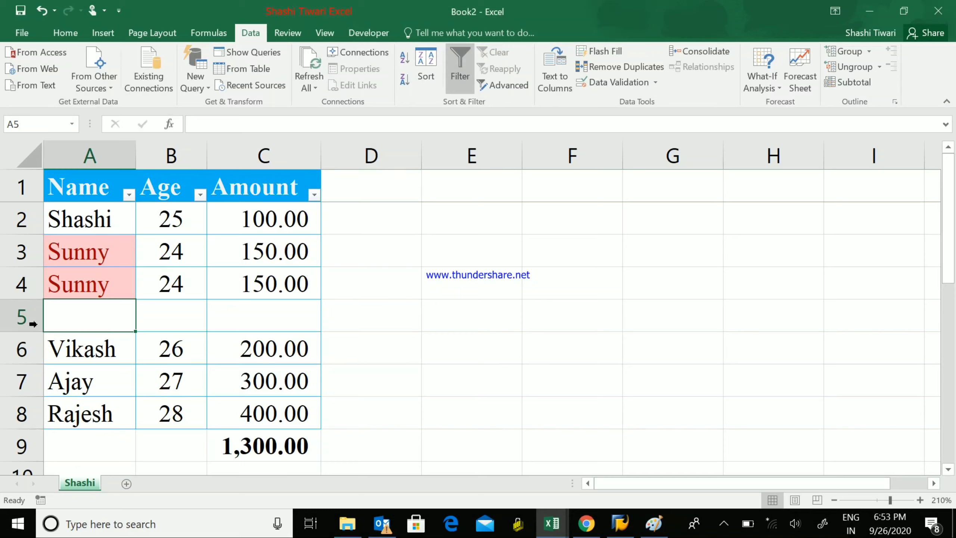
click(23, 320)
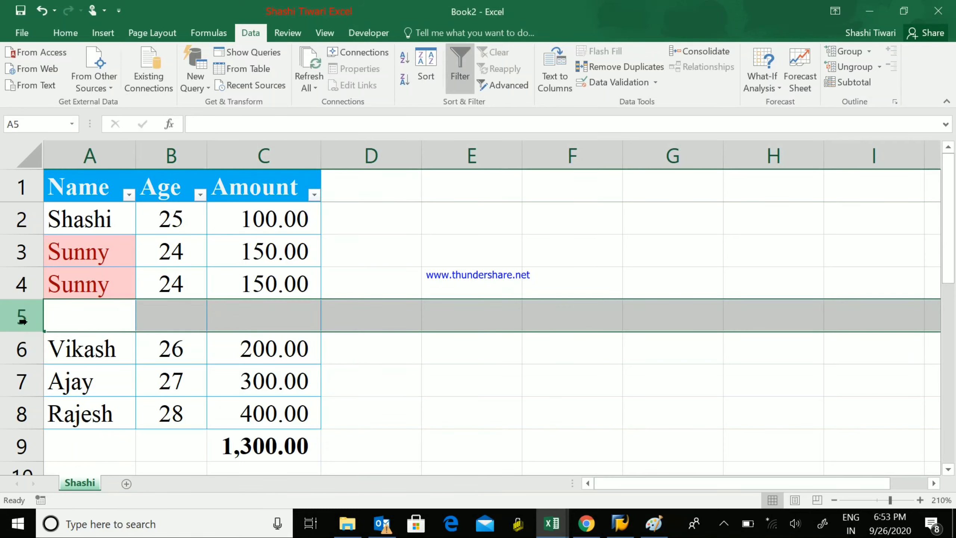
click(70, 322)
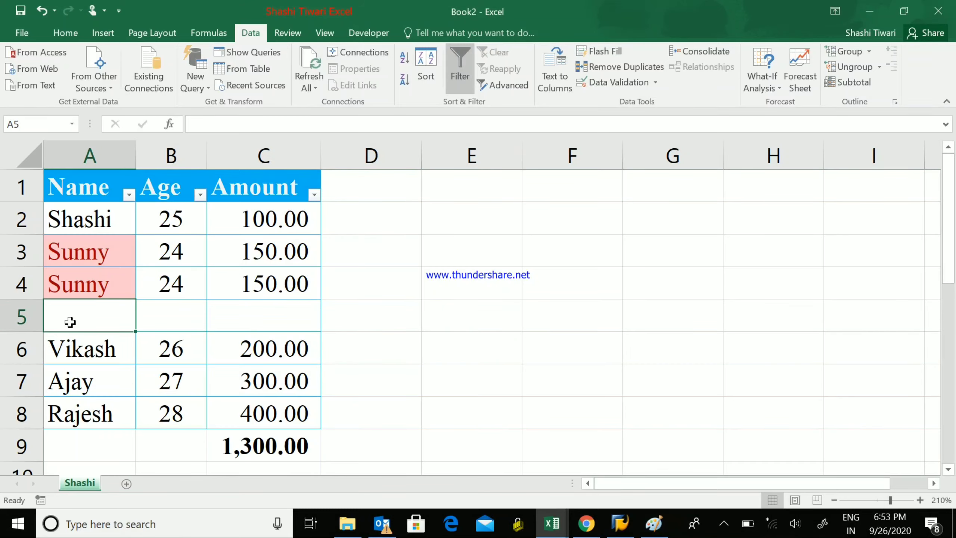
key(shift+space)
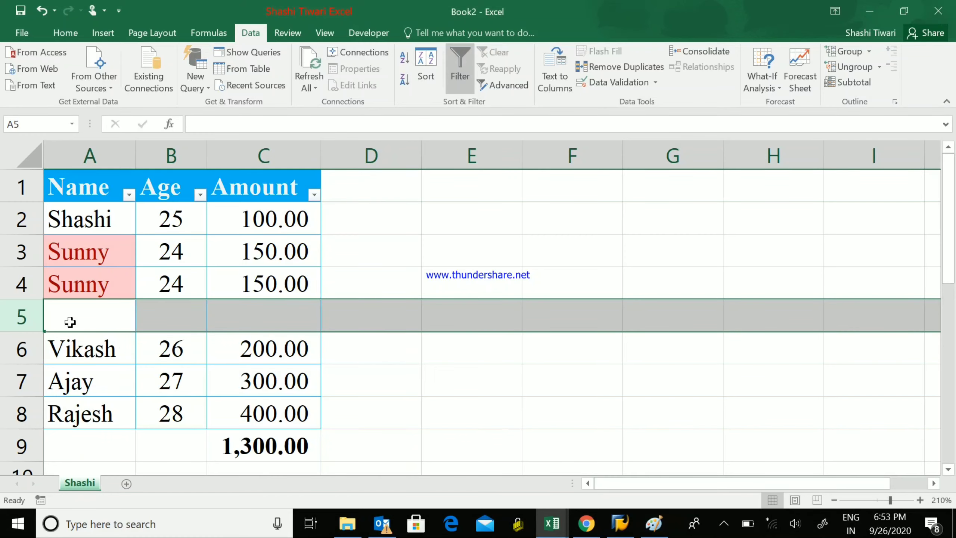
key(ctrl+minus)
click(172, 318)
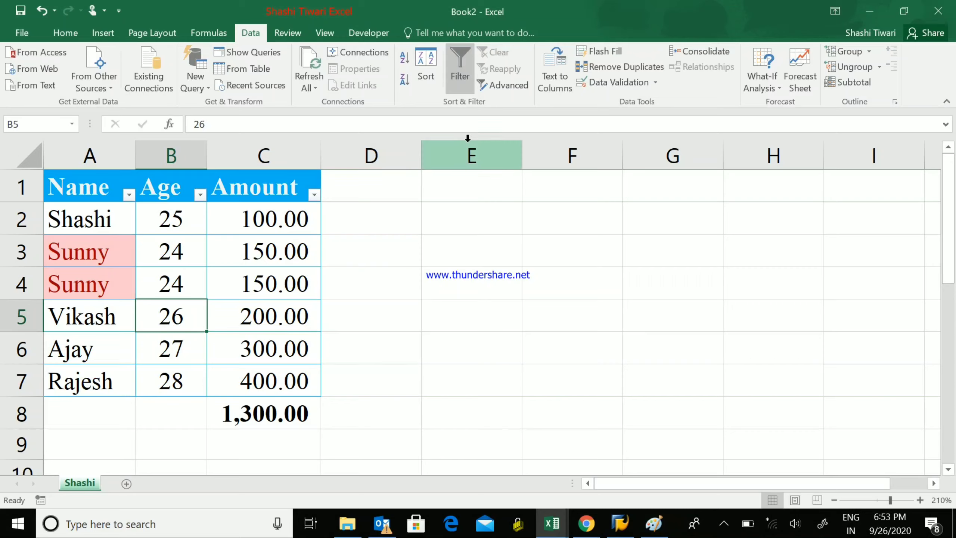
- Select the whole duplicate Sunny row 4
click(99, 188)
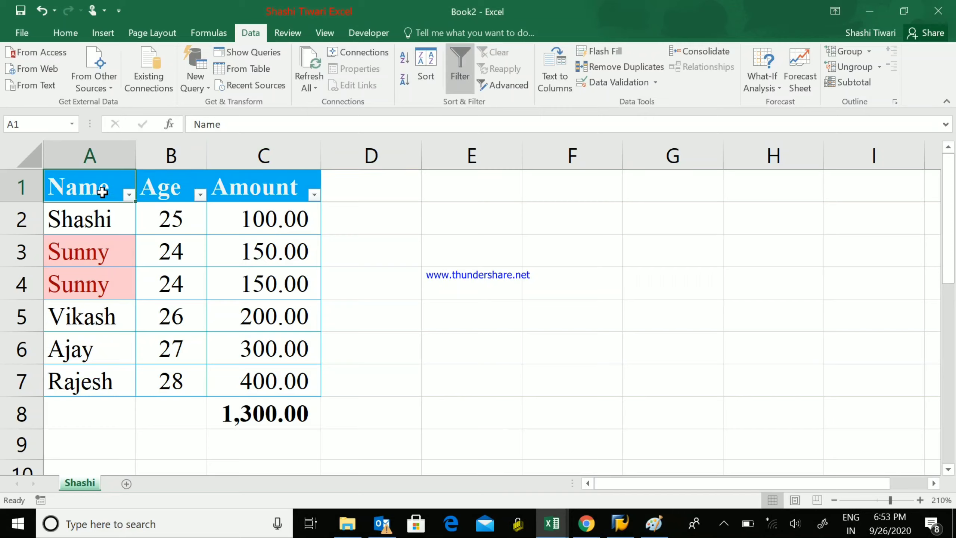
click(79, 286)
click(13, 285)
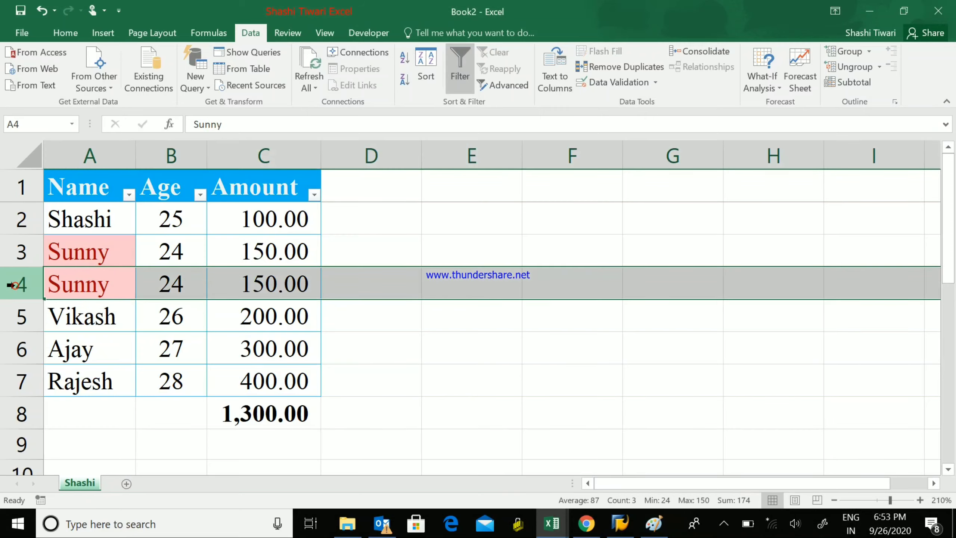
- Delete the duplicate Sunny row 4 and select the table A1:C6
key(ctrl+minus)
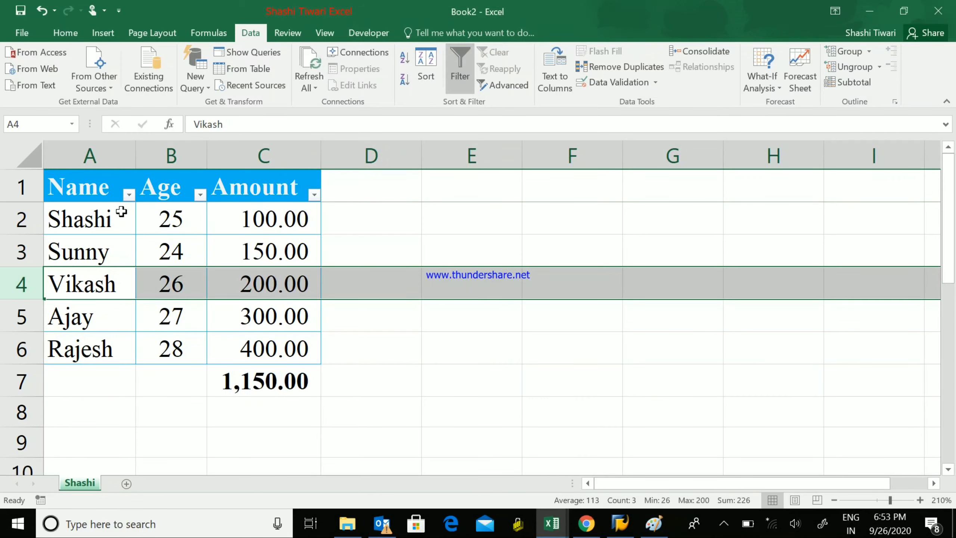
click(96, 192)
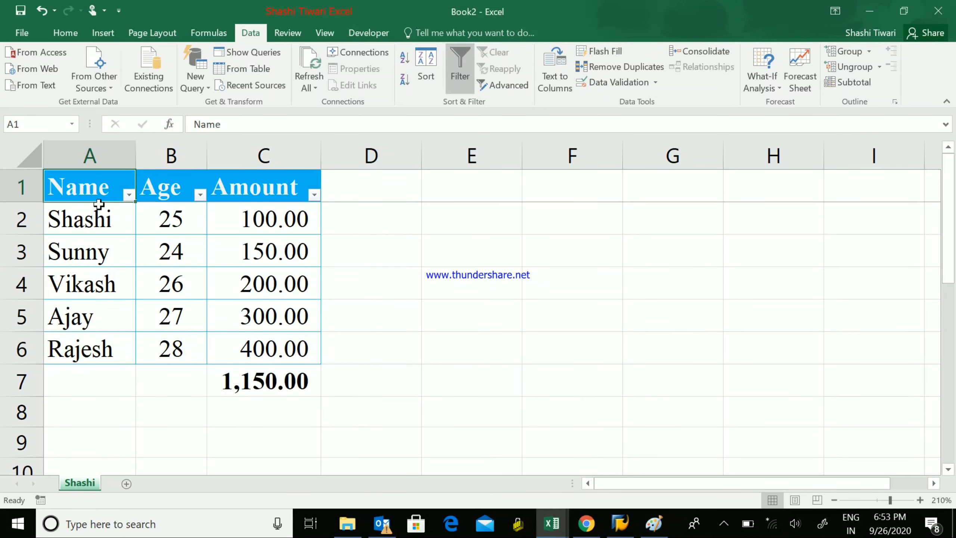
drag(94, 192, 267, 345)
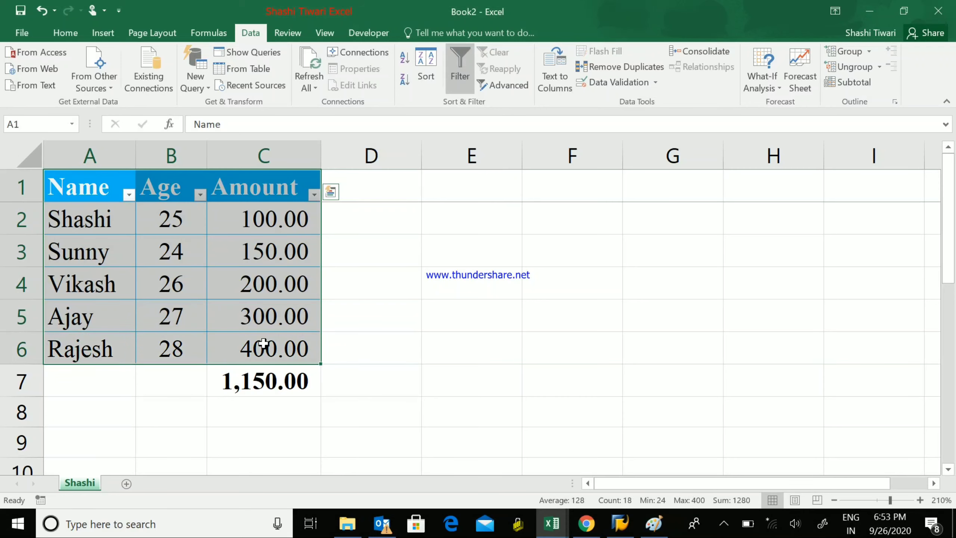
click(66, 38)
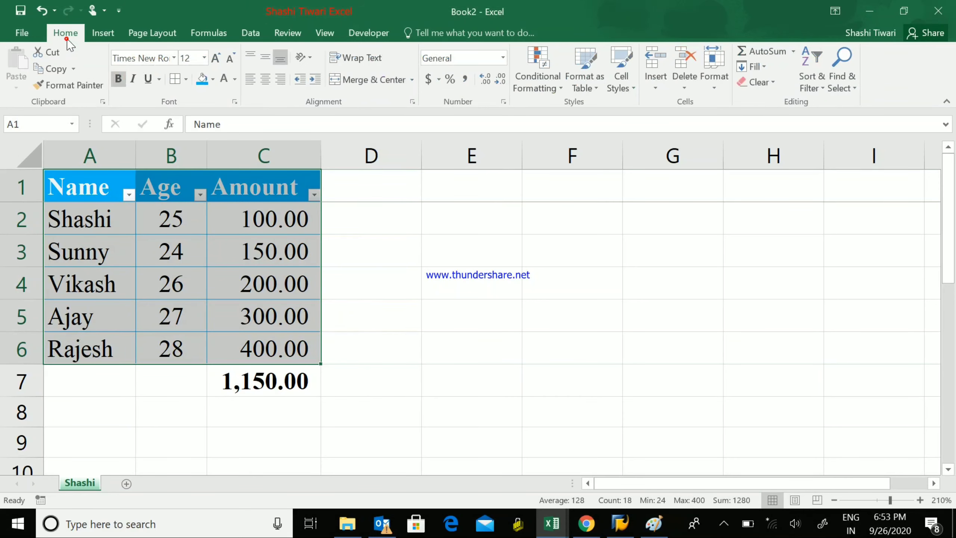
click(813, 89)
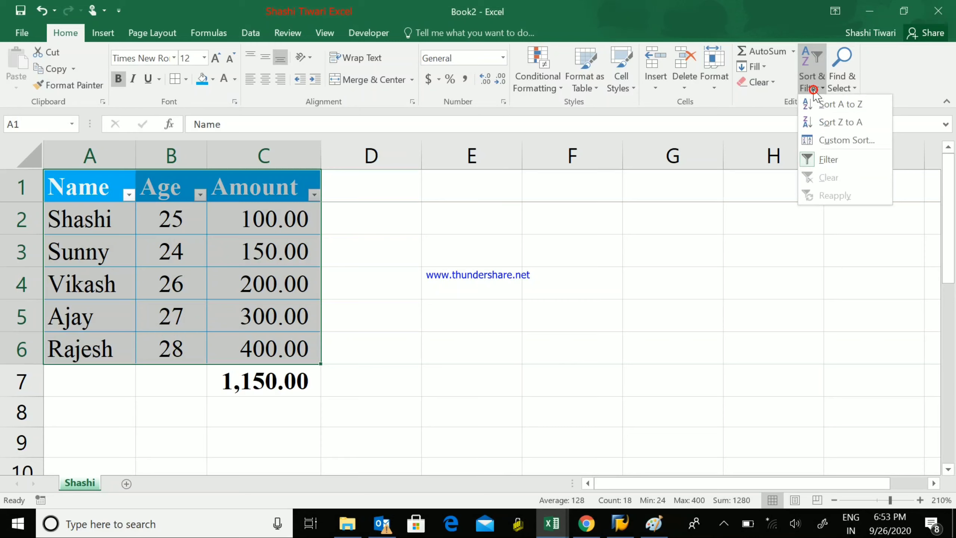
click(835, 140)
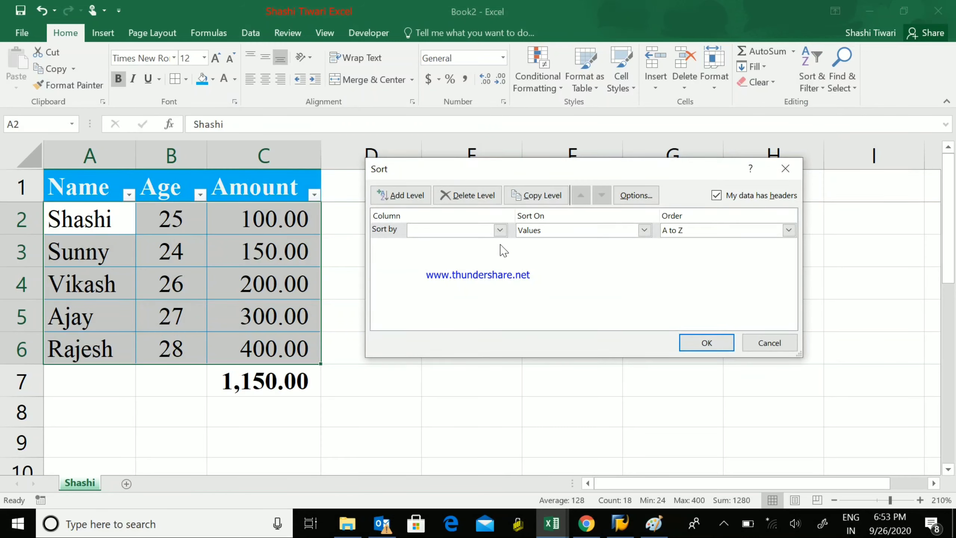
click(500, 230)
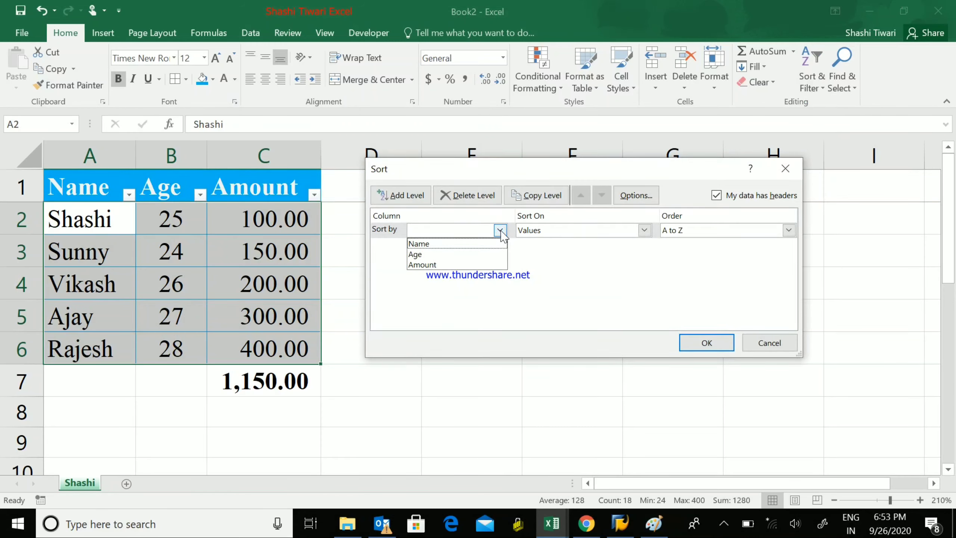
click(484, 243)
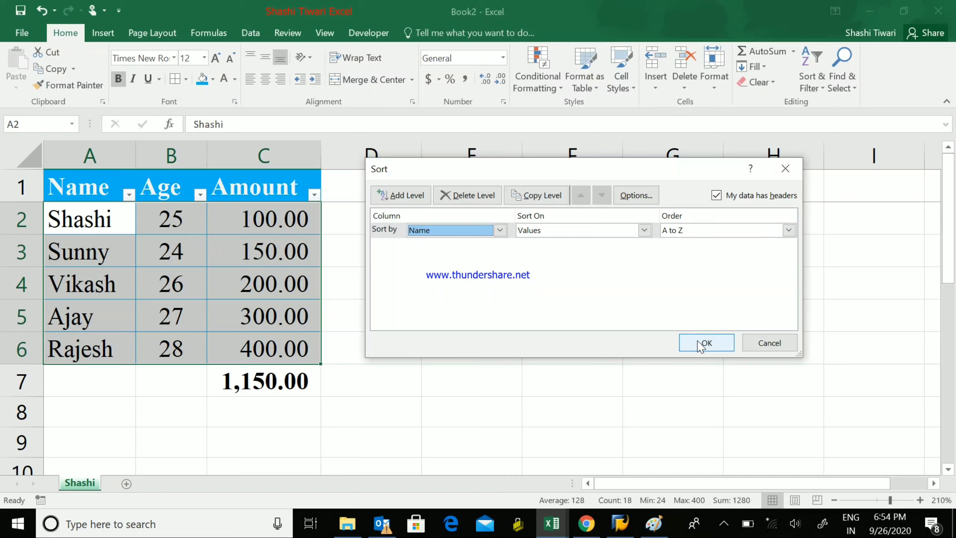
click(700, 342)
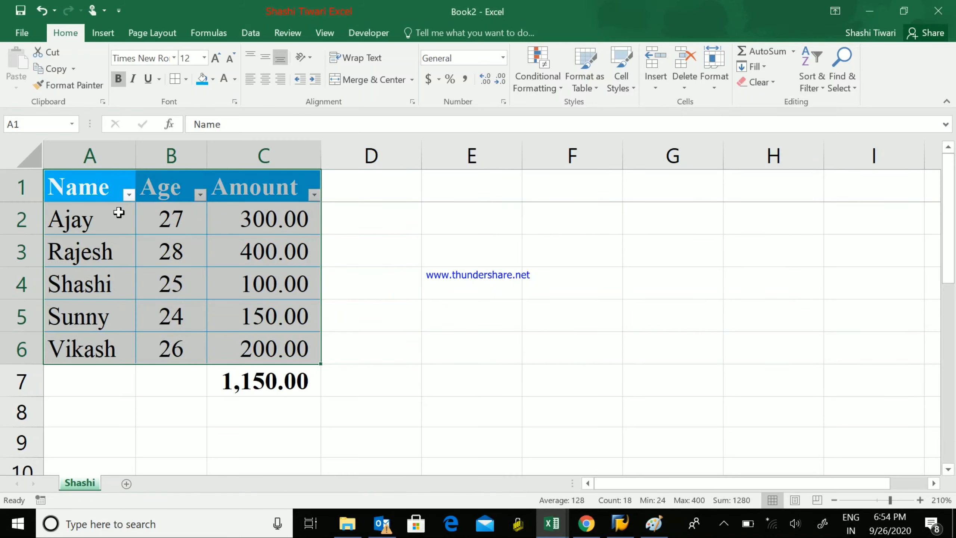
drag(105, 220, 165, 250)
click(105, 219)
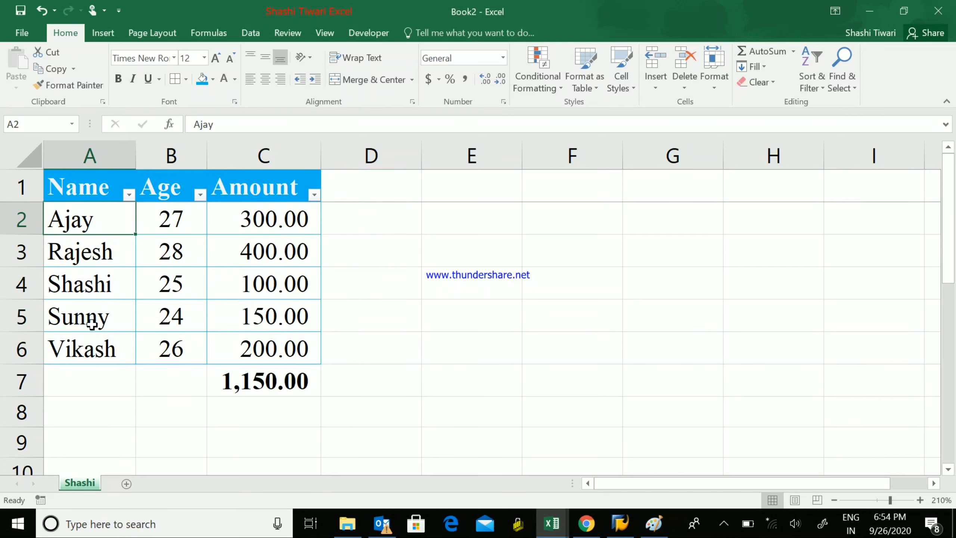
click(80, 349)
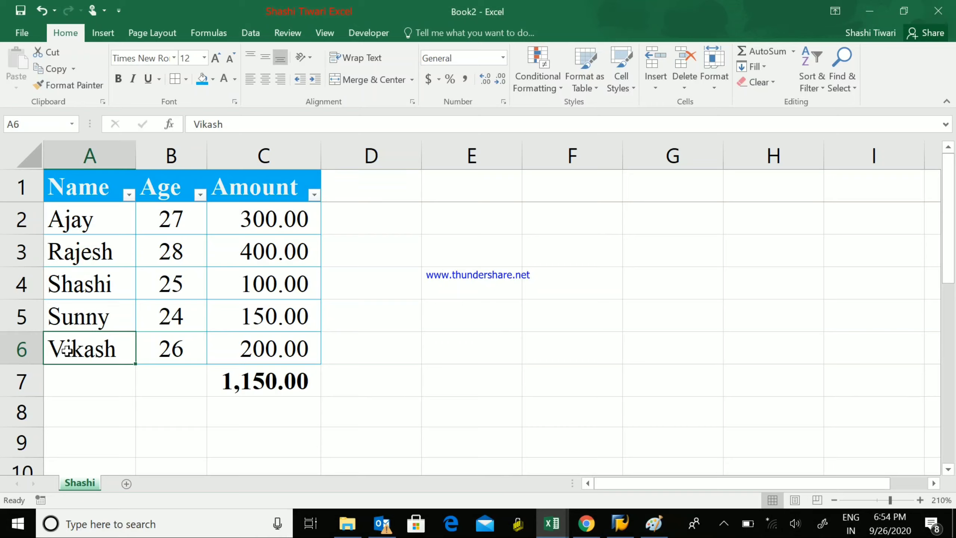
click(174, 349)
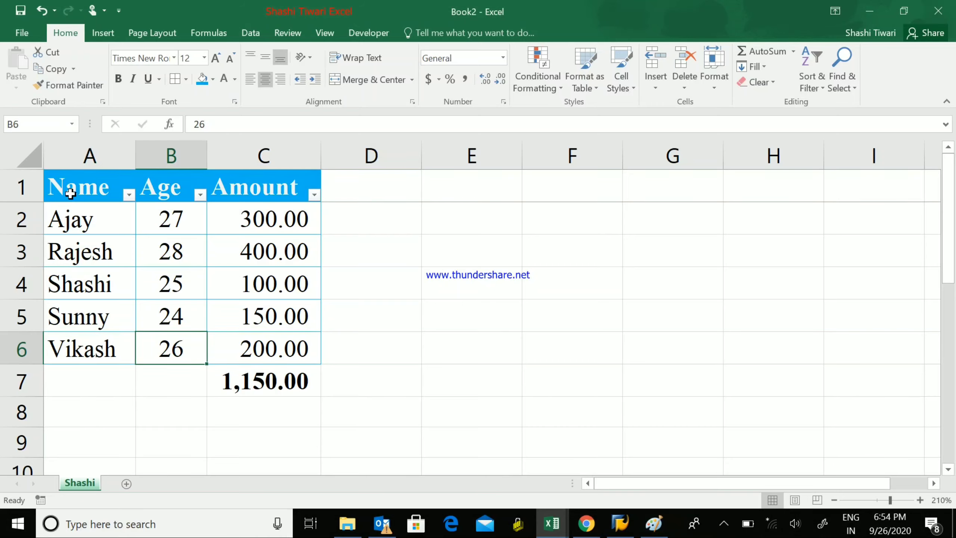
drag(74, 195, 131, 343)
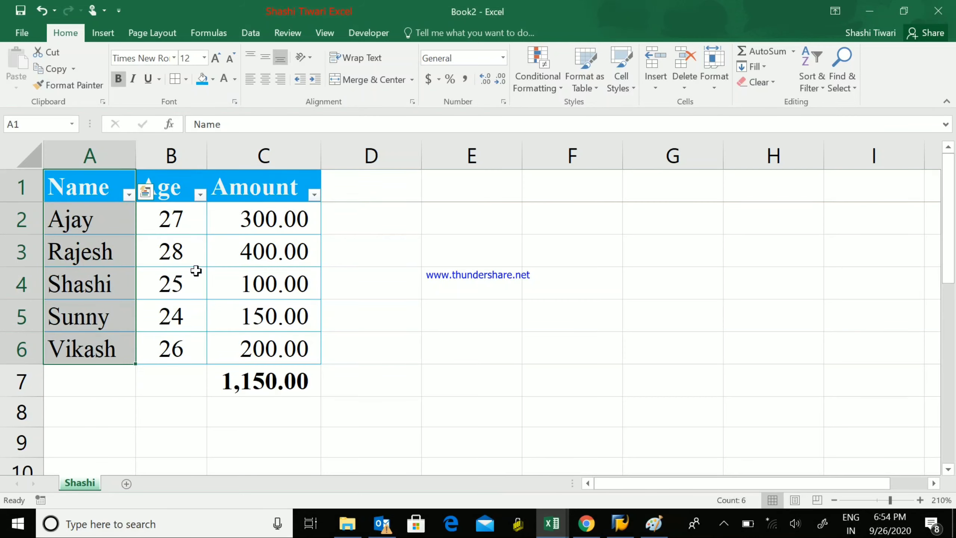
click(175, 272)
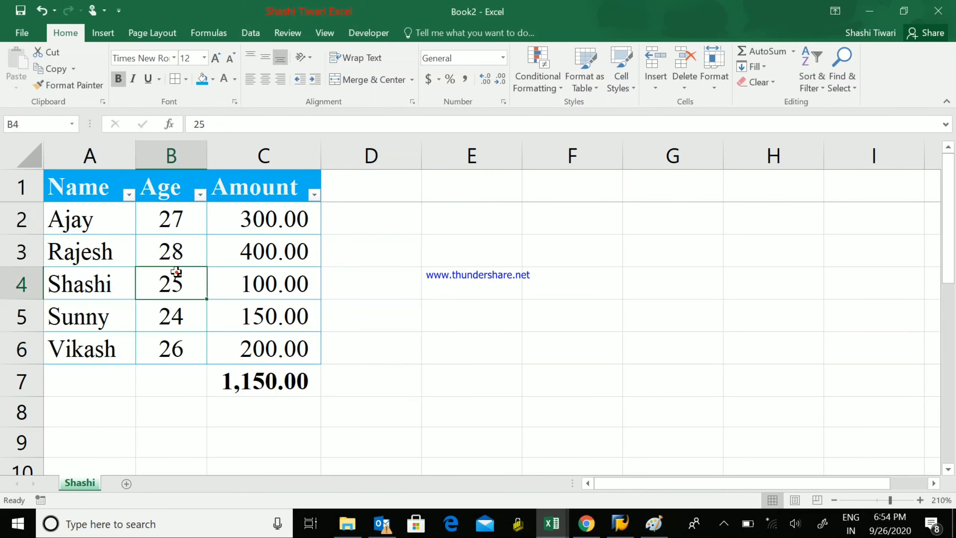
- Insert a PivotTable from Shashi!A1:C6 onto a new worksheet, Sheet2
click(107, 34)
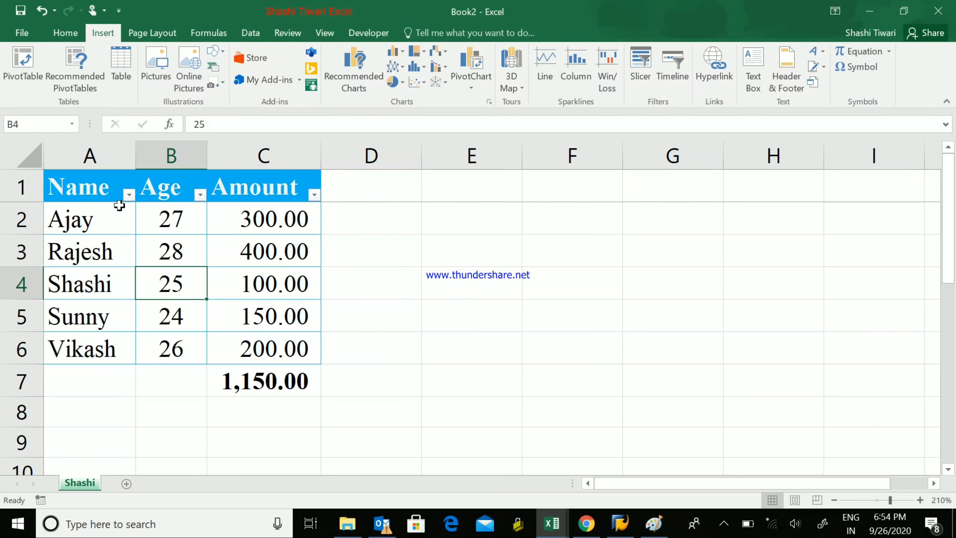
mouse_move(90, 188)
mouse_down()
mouse_move(248, 322)
mouse_move(248, 350)
mouse_up()
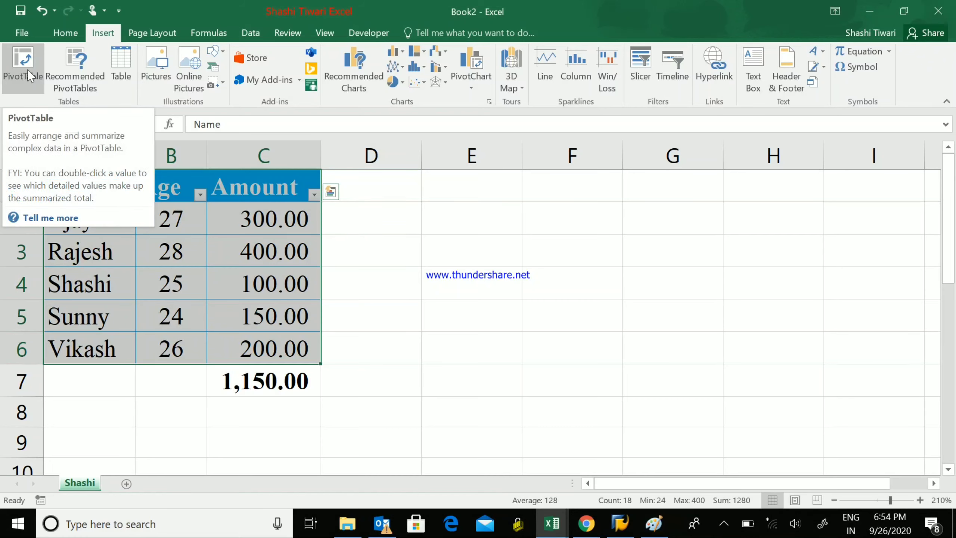
click(171, 316)
drag(92, 191, 264, 336)
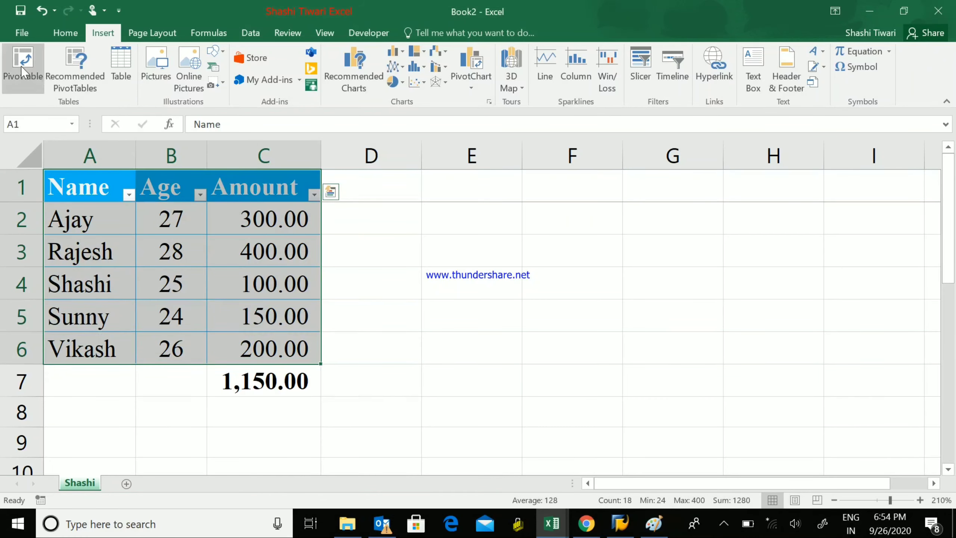
click(67, 33)
click(104, 34)
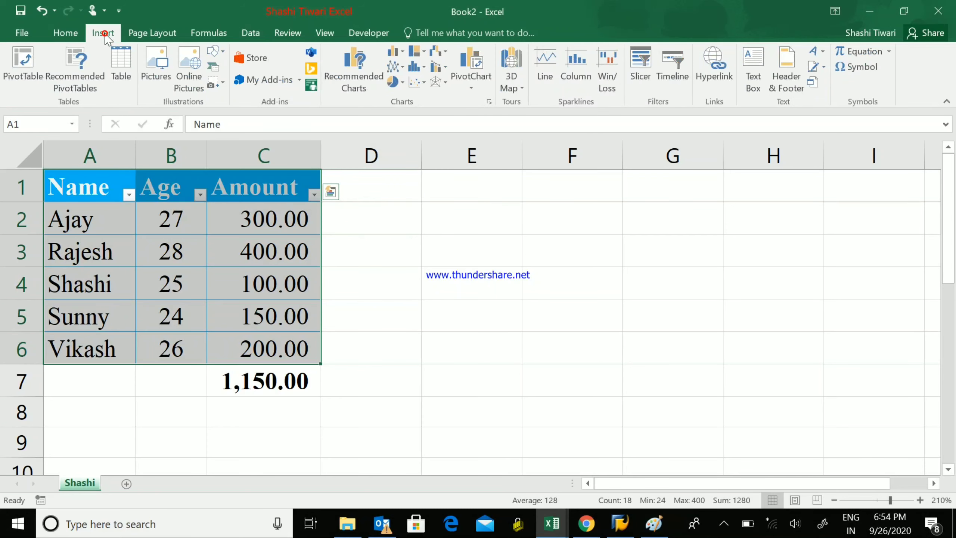
click(23, 66)
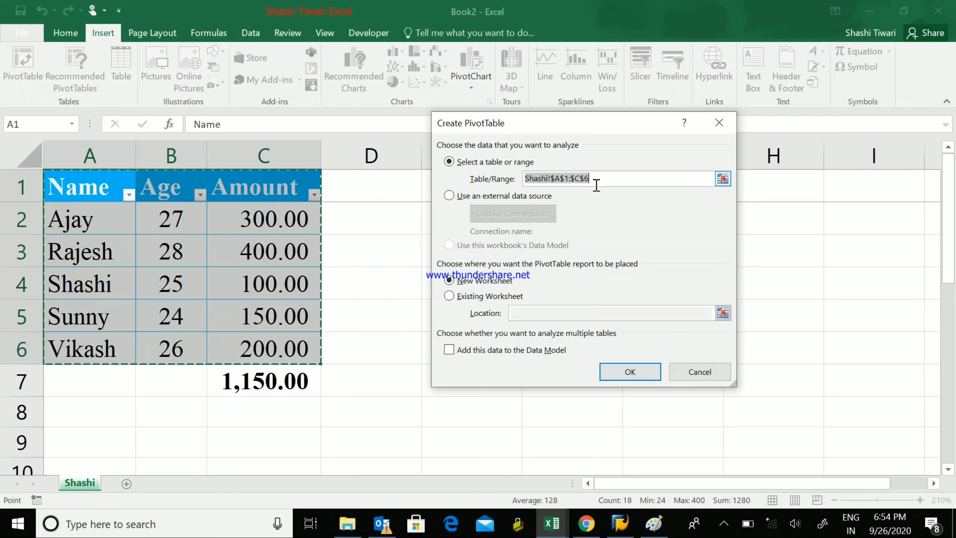
click(611, 371)
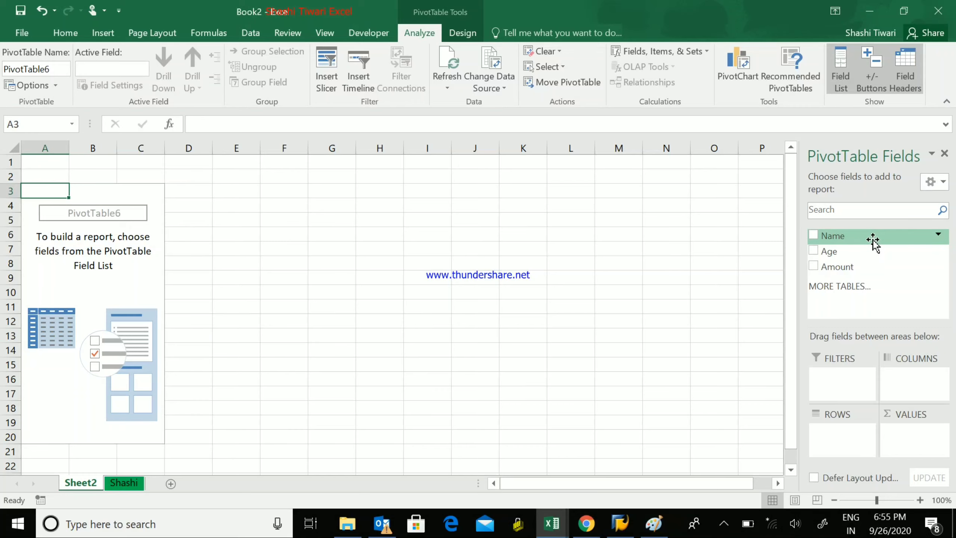
- Put Name in Rows and Amount in Values as Sum of Amount, leaving its field settings unchanged
drag(873, 241, 850, 434)
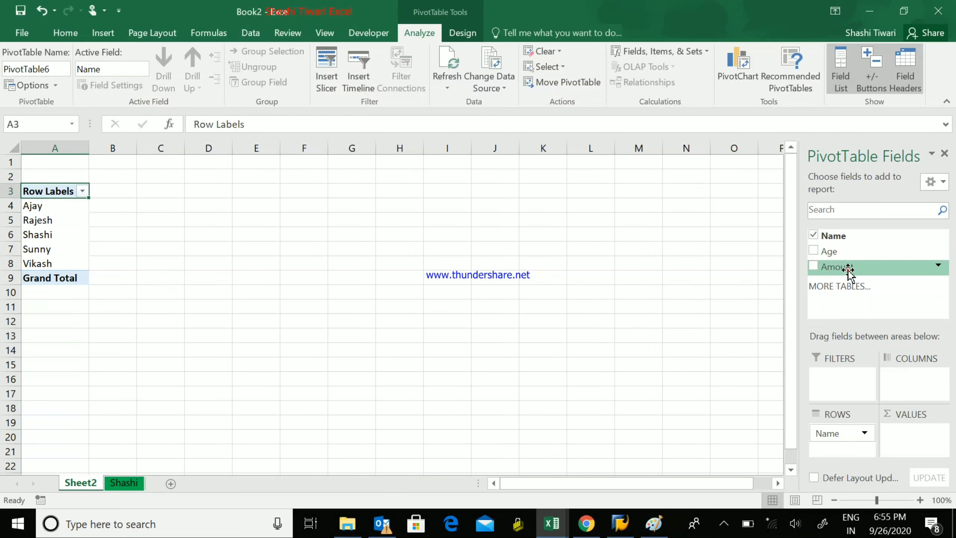
drag(848, 268, 920, 435)
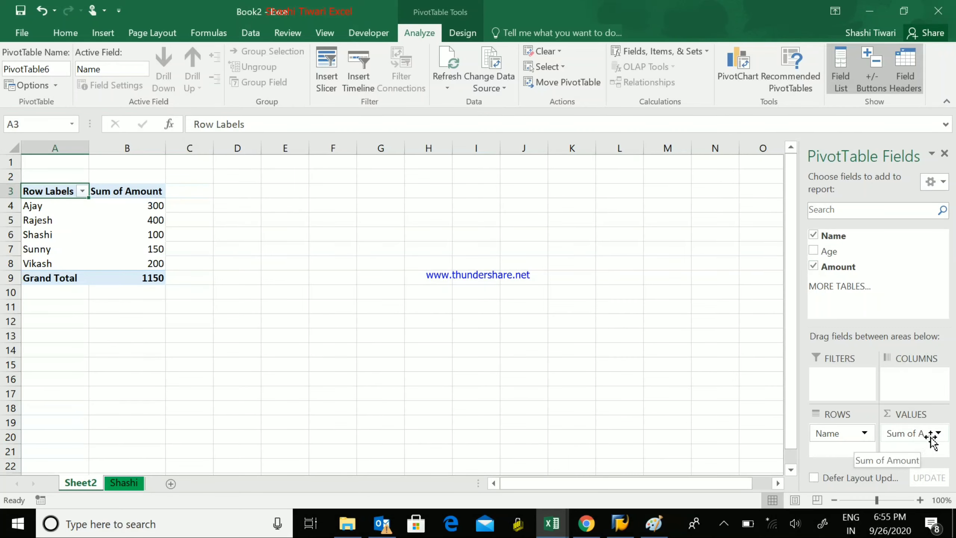
click(939, 434)
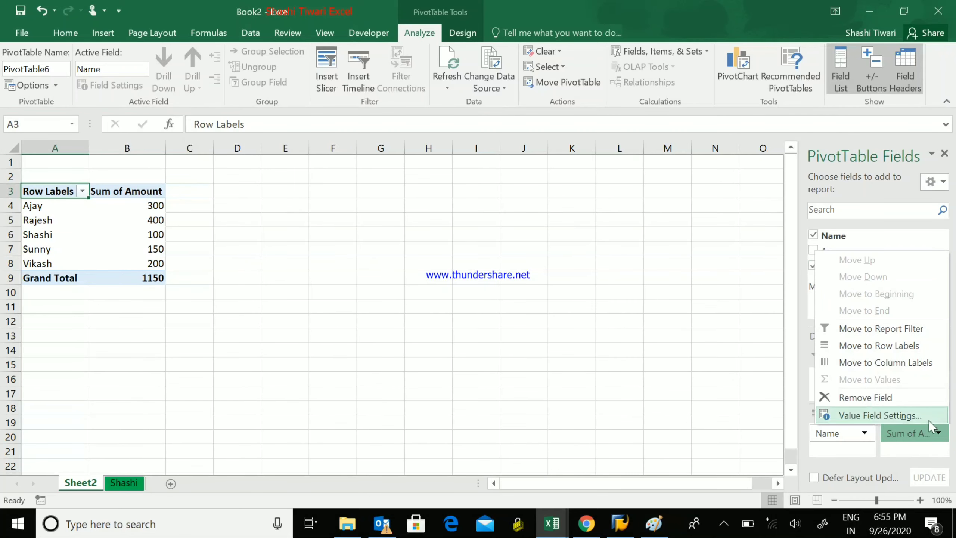
click(938, 433)
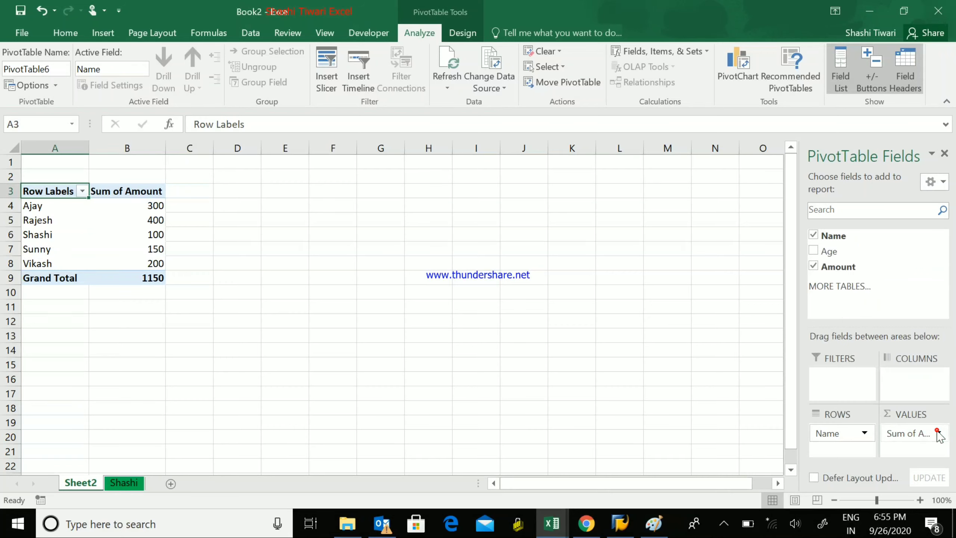
click(938, 433)
click(922, 414)
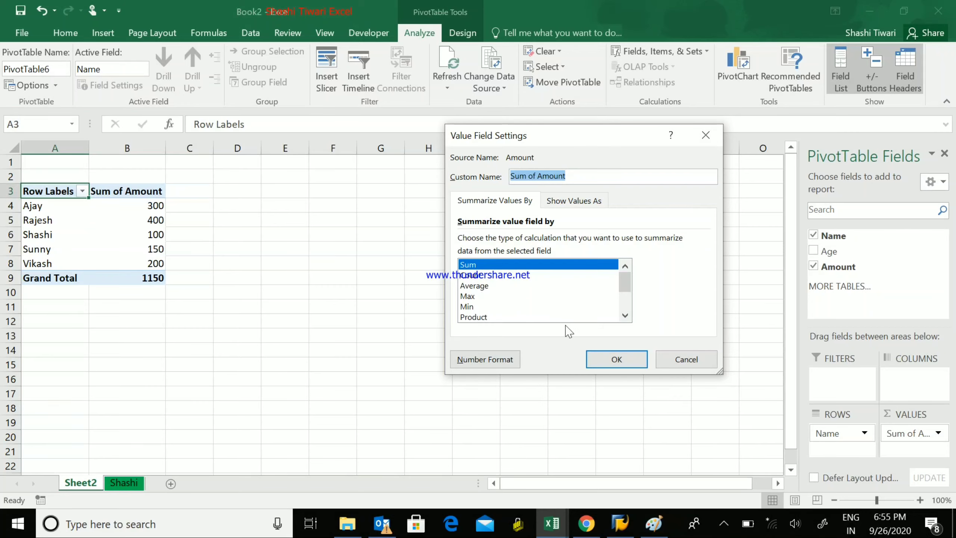
click(685, 359)
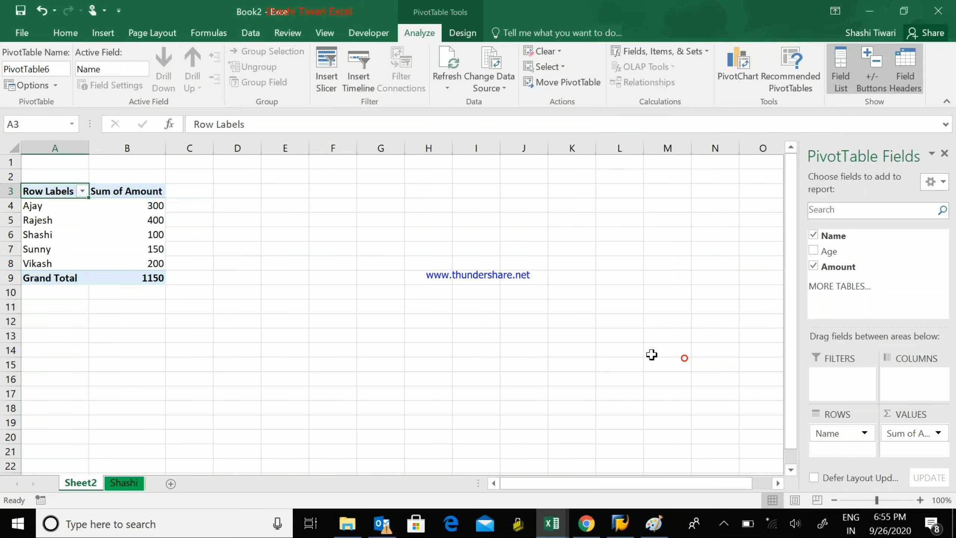
- On the Shashi sheet, select A1:C6 and bring up the Column or Bar Chart choices
click(123, 482)
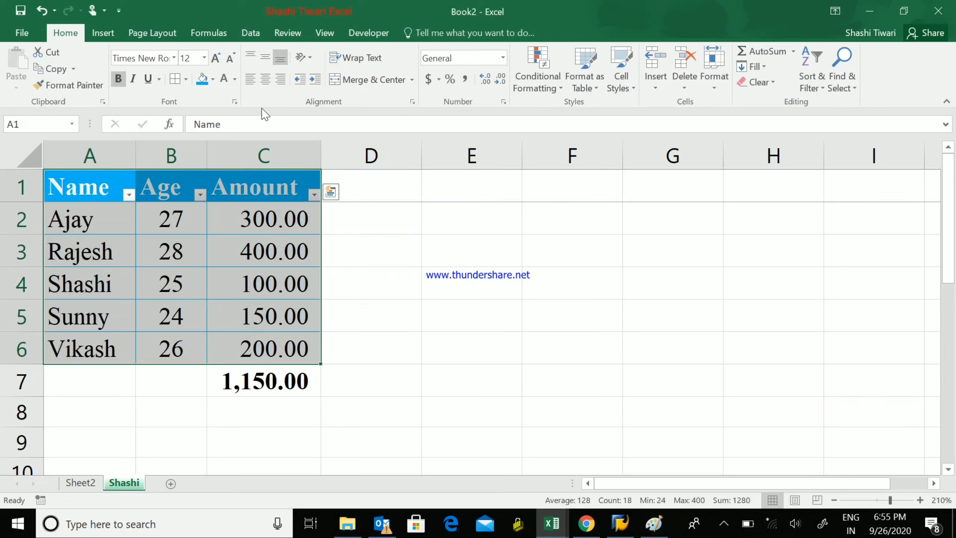
click(139, 213)
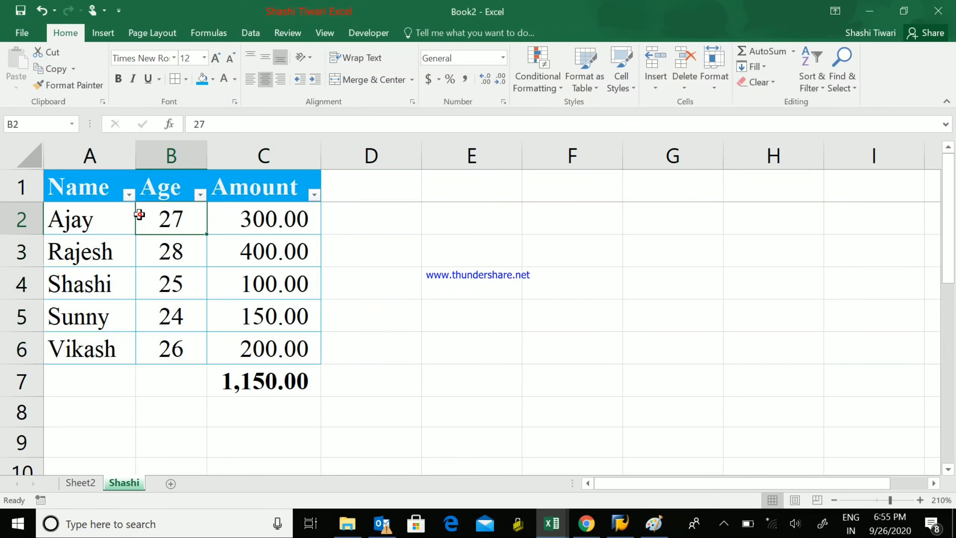
drag(79, 190, 247, 339)
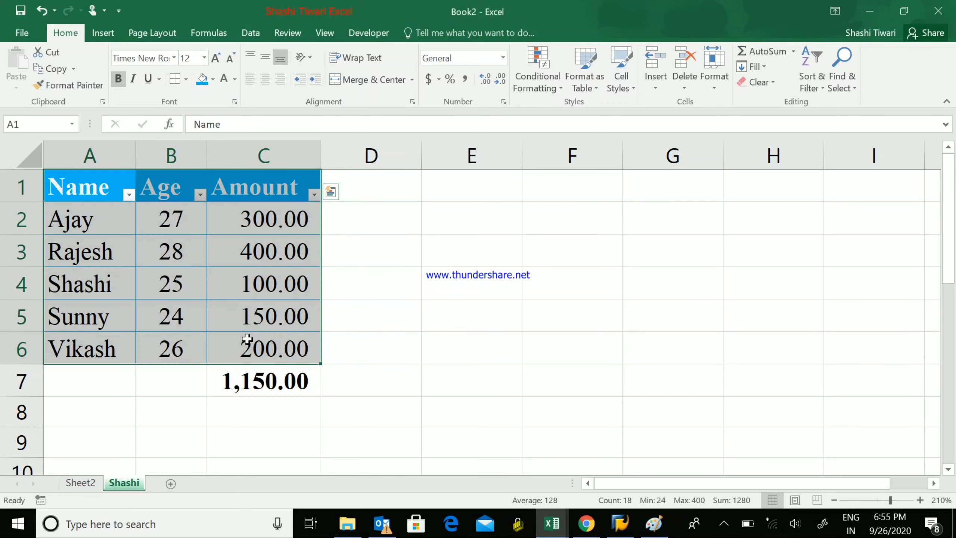
click(108, 37)
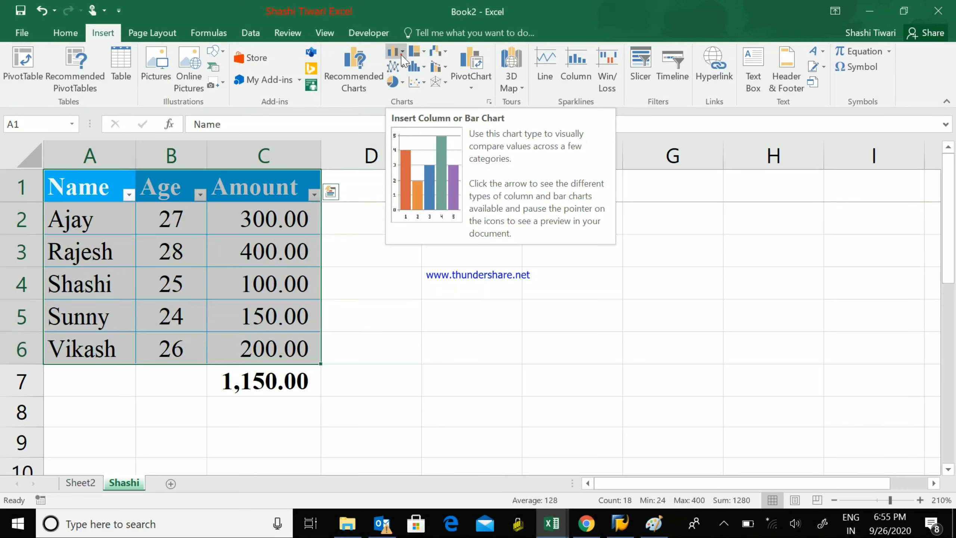
click(401, 56)
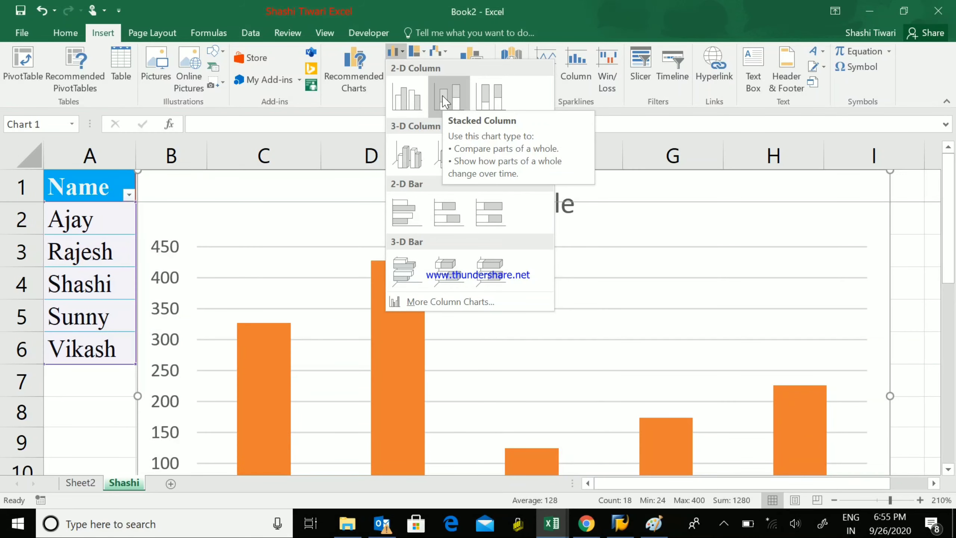
- Insert a 3-D Clustered Column chart of the table
click(415, 160)
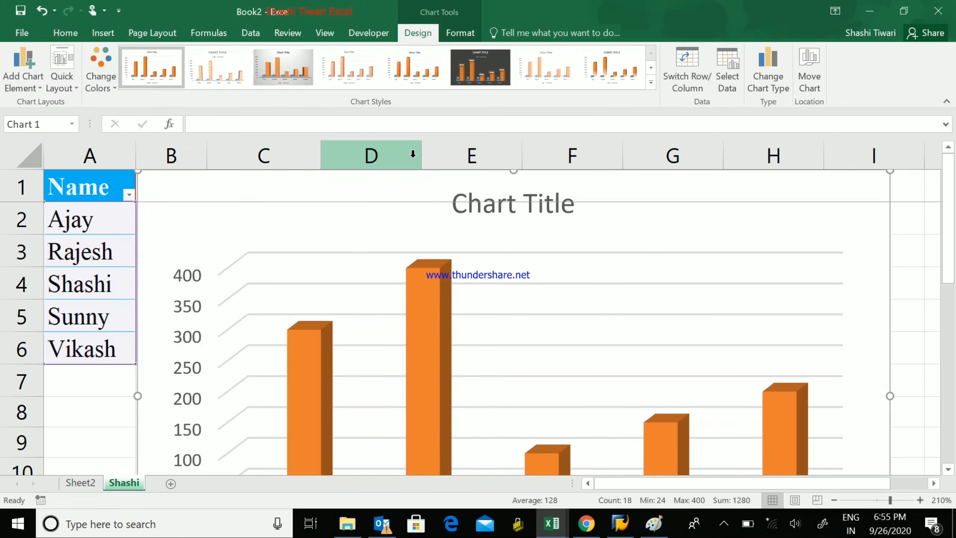
click(948, 469)
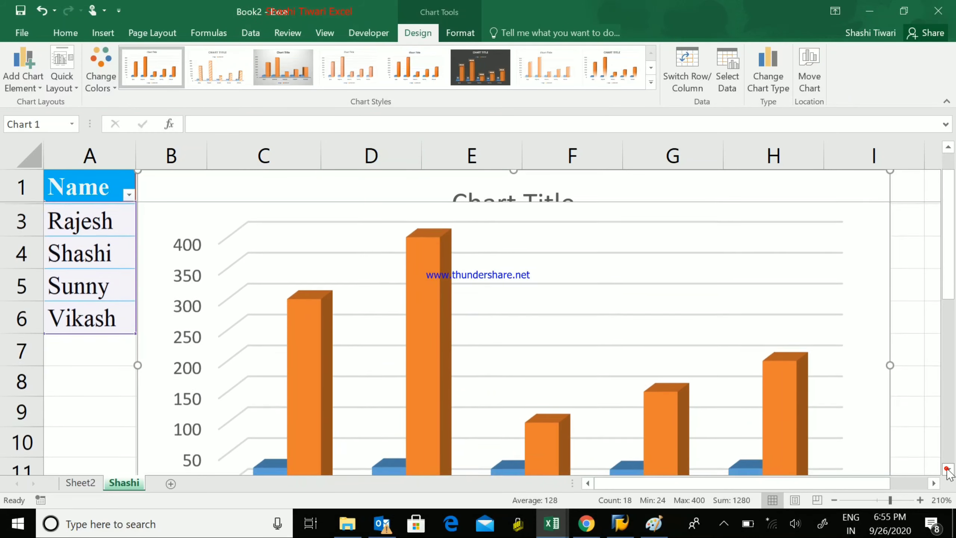
click(947, 469)
click(948, 470)
click(948, 469)
click(948, 469)
click(948, 469)
click(948, 469)
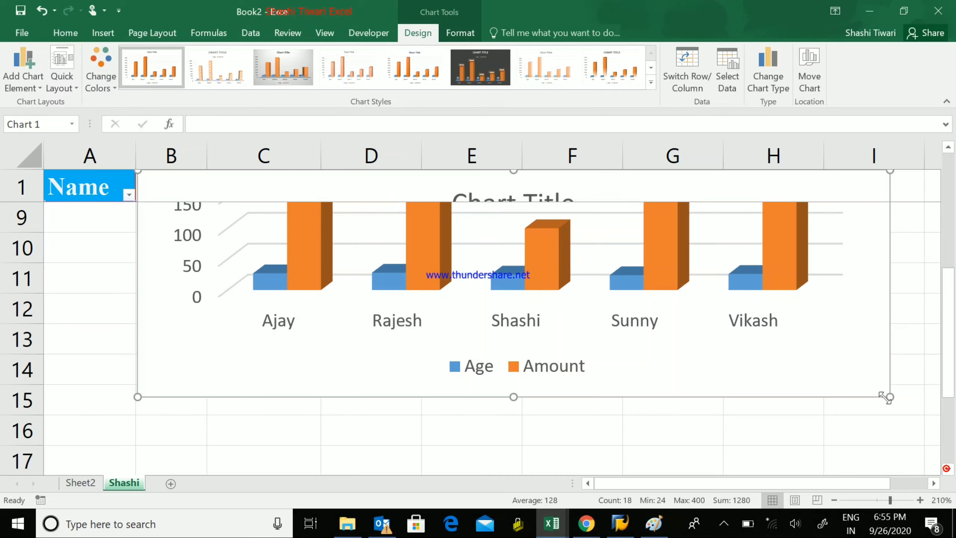
- Shrink the chart and move it beside the table across columns D to H
drag(889, 395, 672, 274)
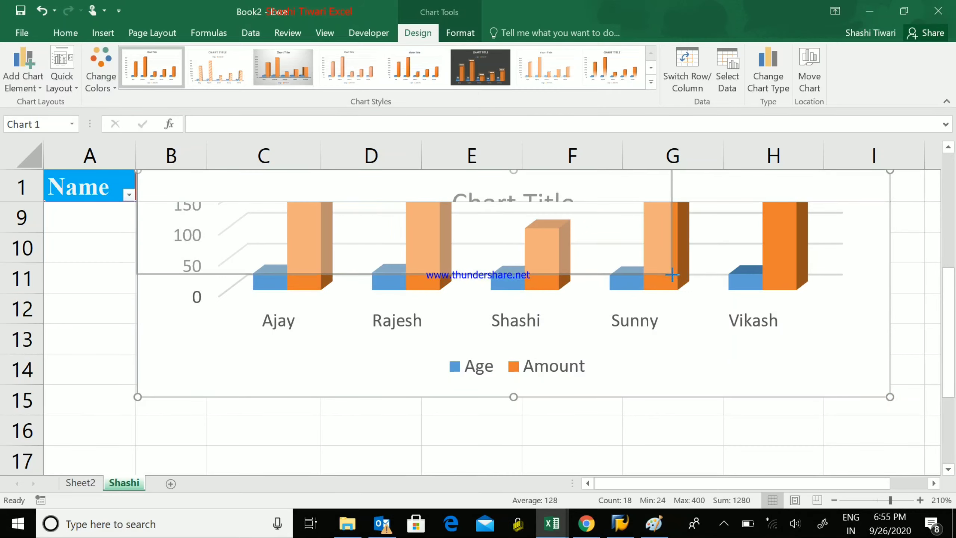
drag(948, 386, 947, 289)
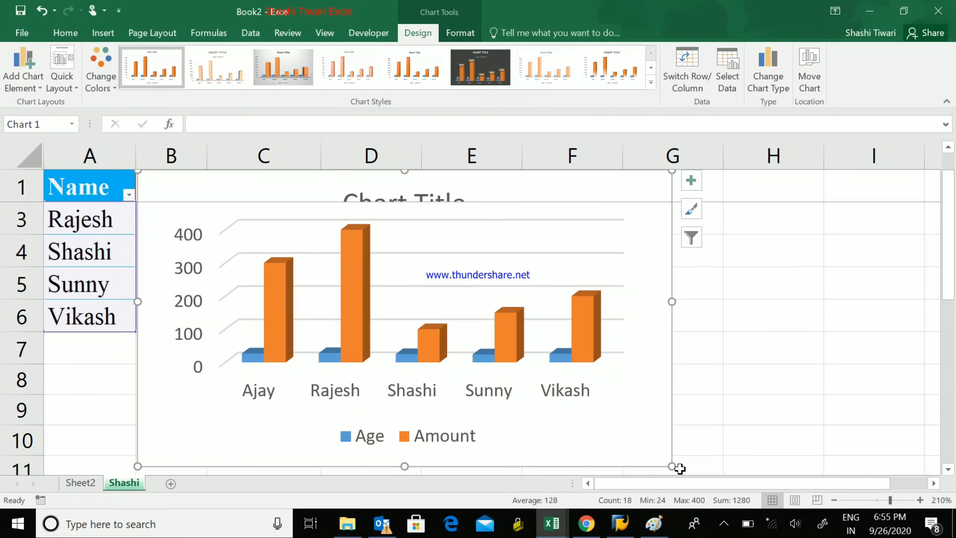
drag(671, 466, 637, 421)
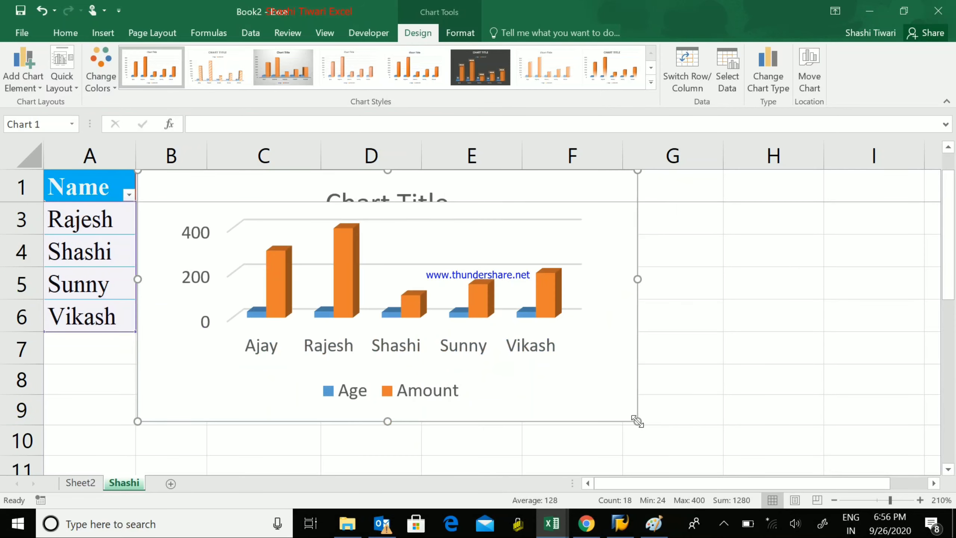
drag(596, 378, 787, 388)
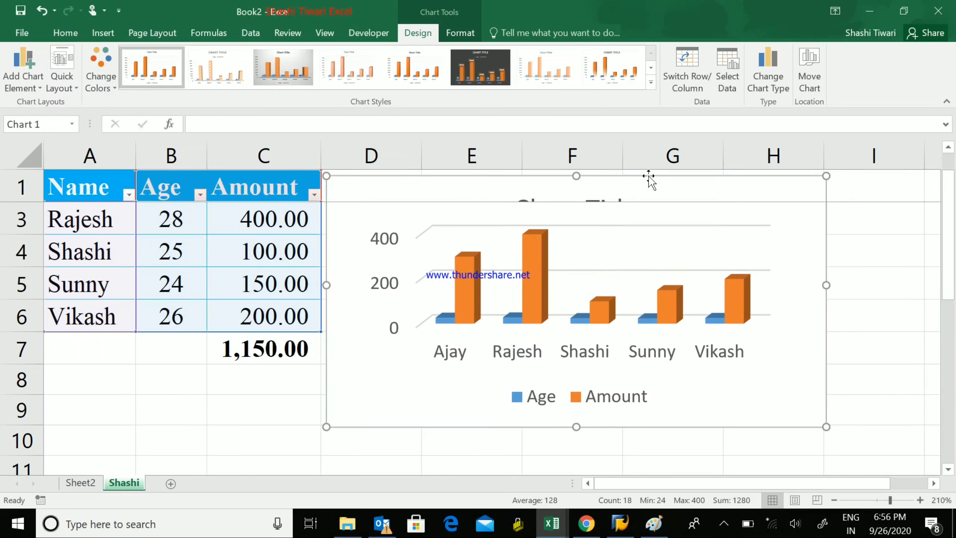
click(650, 83)
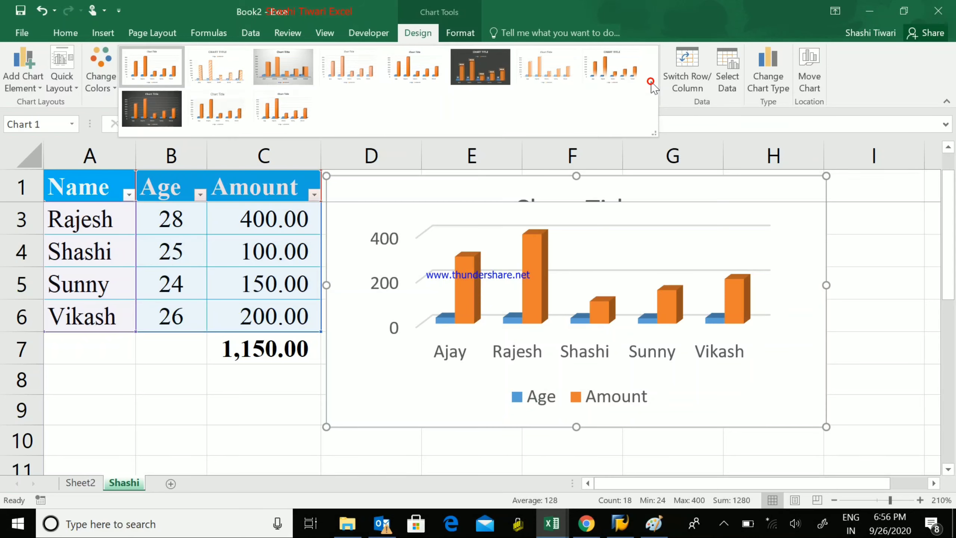
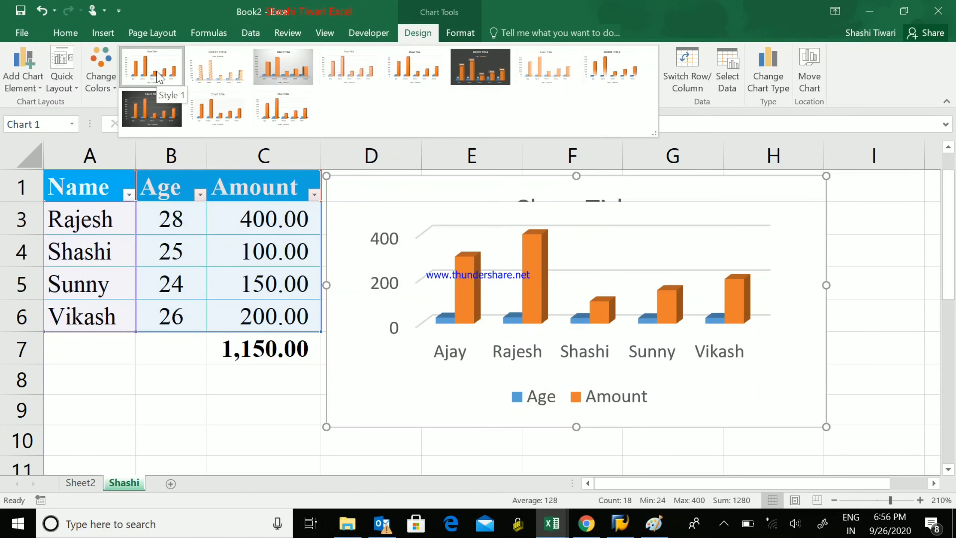
- Apply chart Style 8 so the 3-D column bars get gradient shading
click(419, 65)
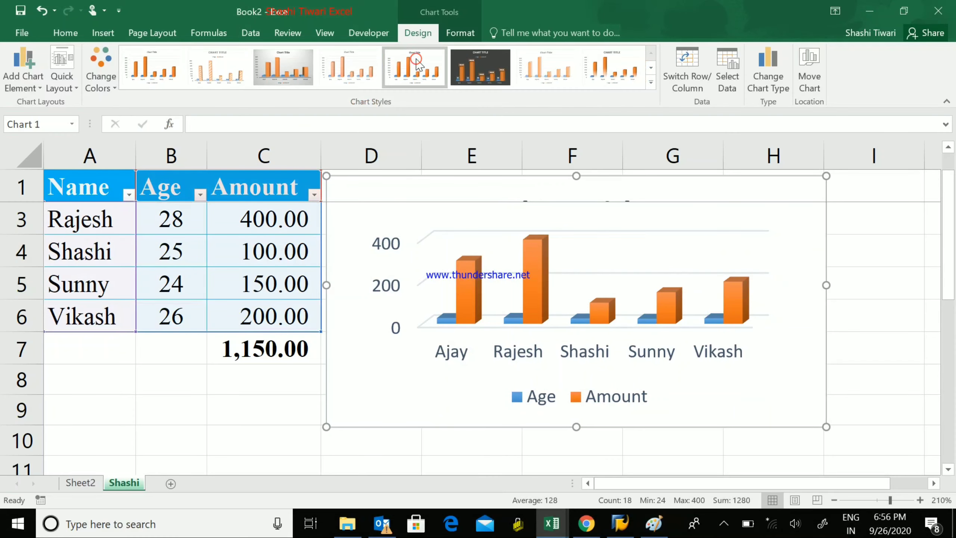
click(622, 69)
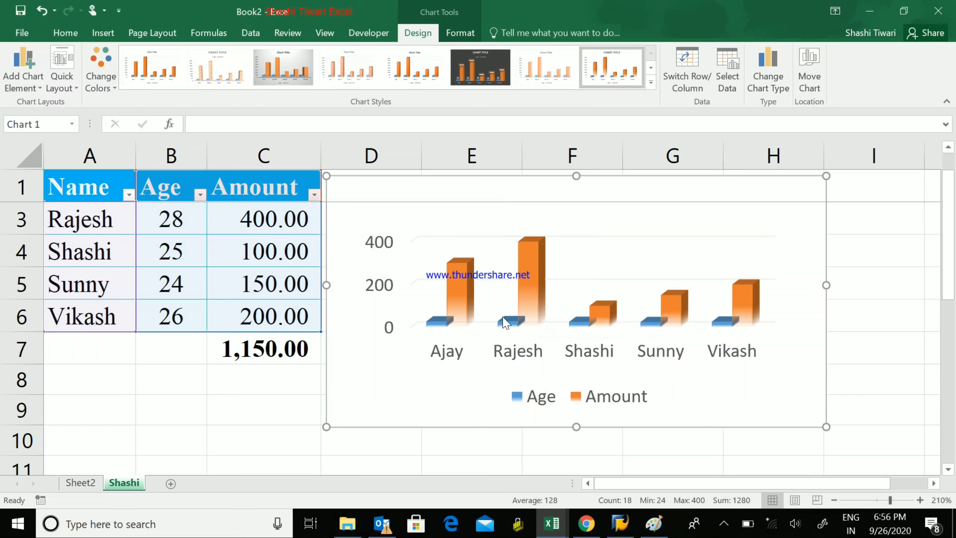
- Add data labels to the Amount bars (300.00, 400.00) and to the Age bars (27, 28)
mouse_move(532, 276)
right_click(529, 290)
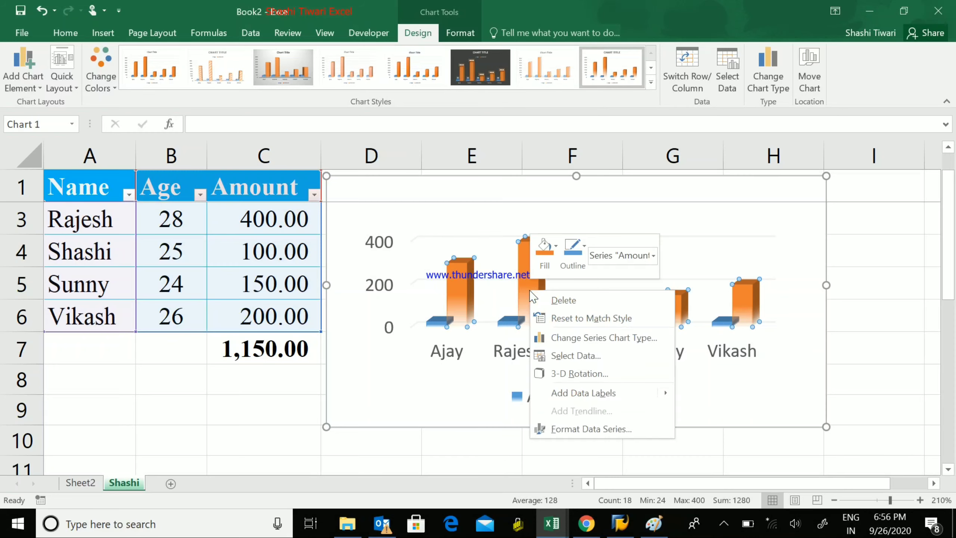
mouse_move(584, 393)
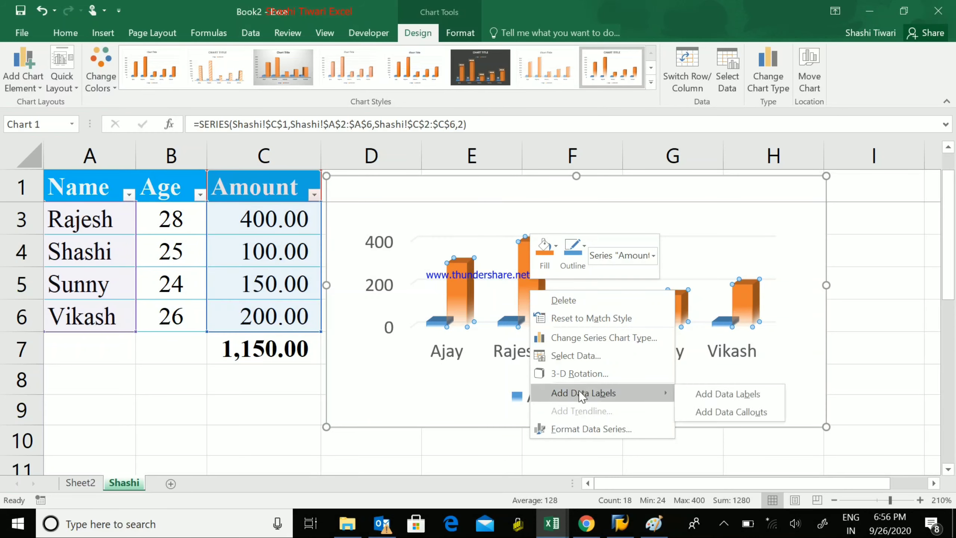
click(734, 394)
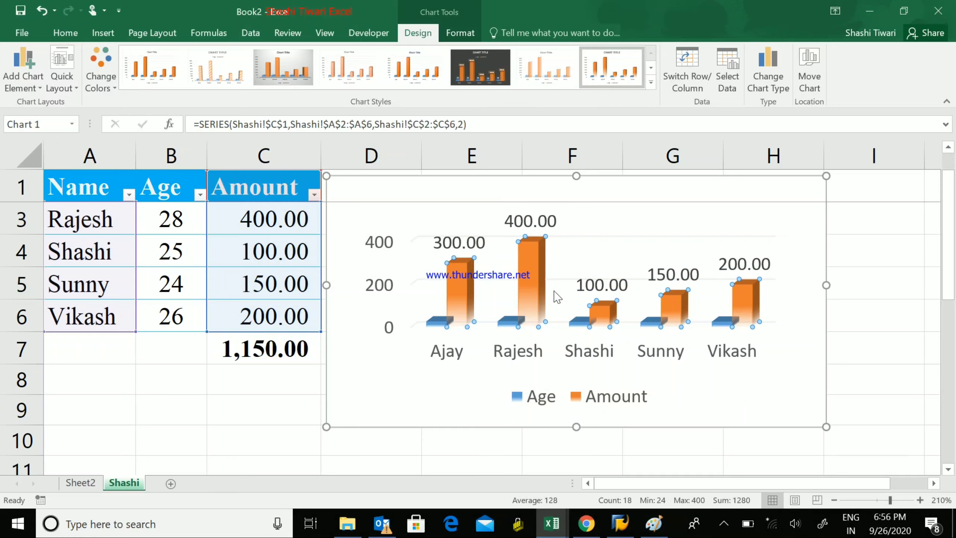
click(438, 324)
right_click(439, 323)
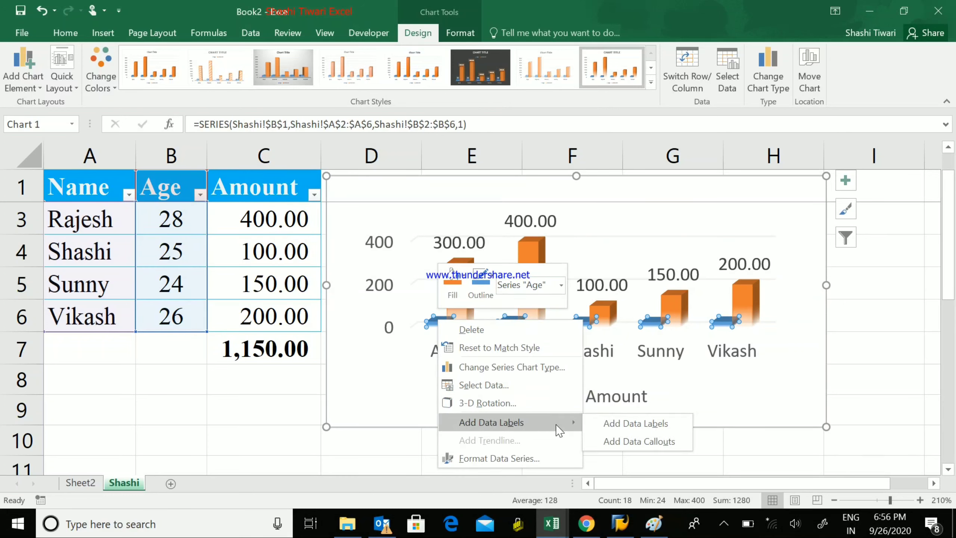
click(619, 423)
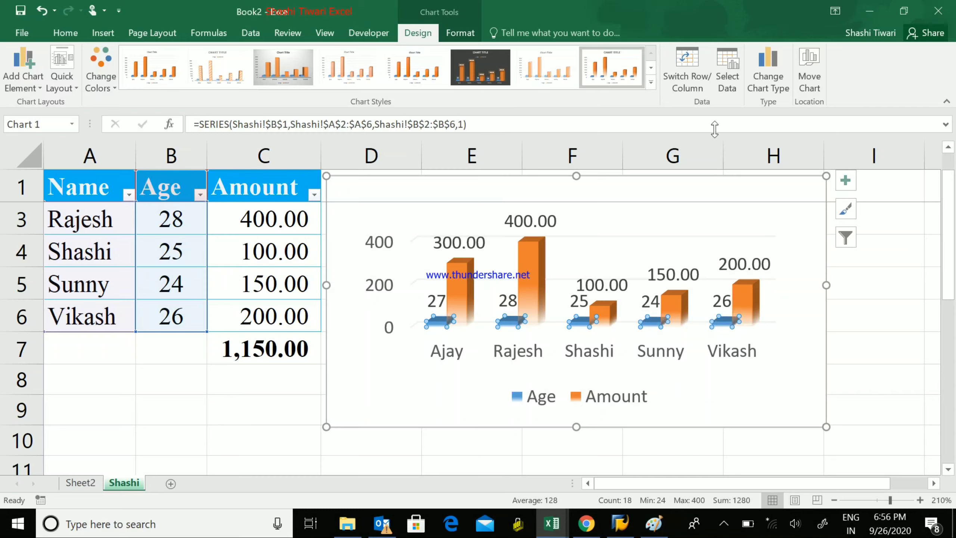
click(765, 82)
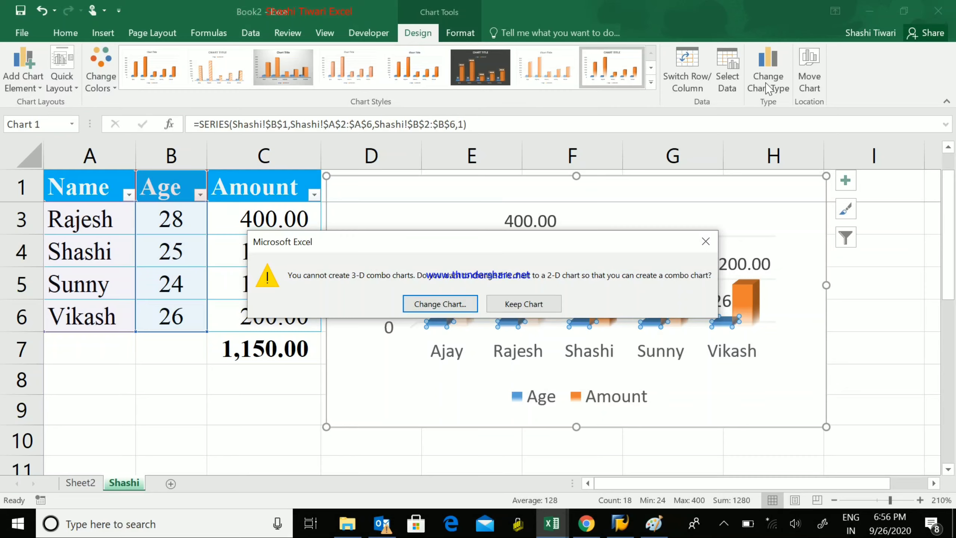
click(448, 304)
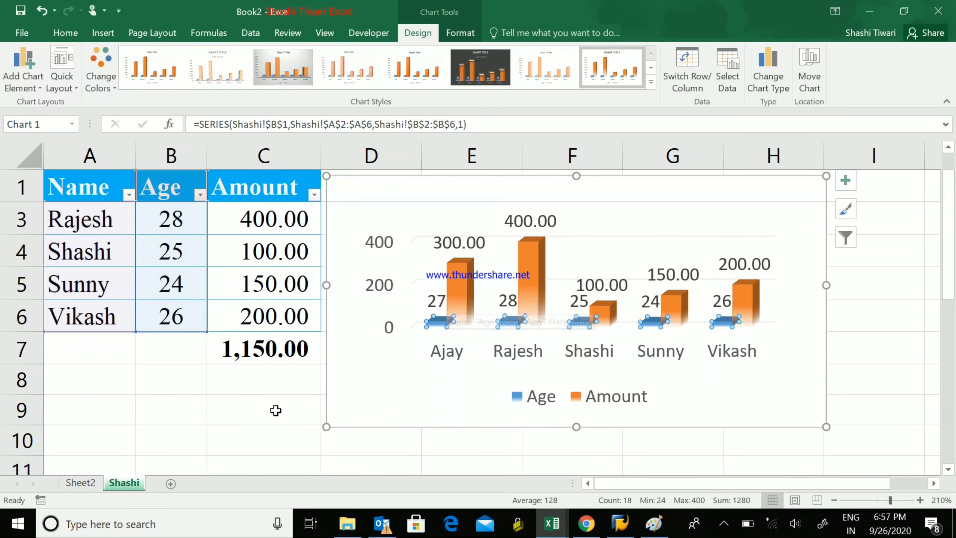
click(111, 87)
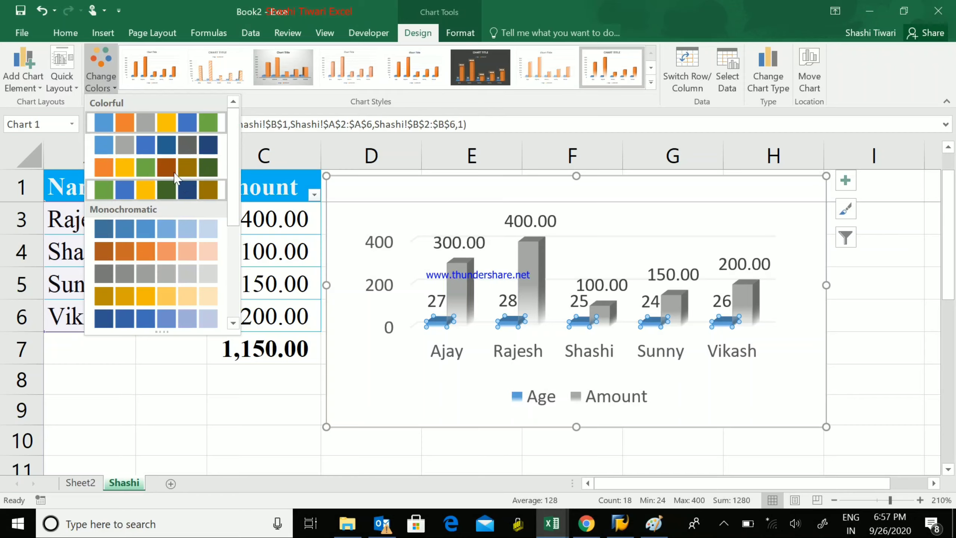
click(145, 364)
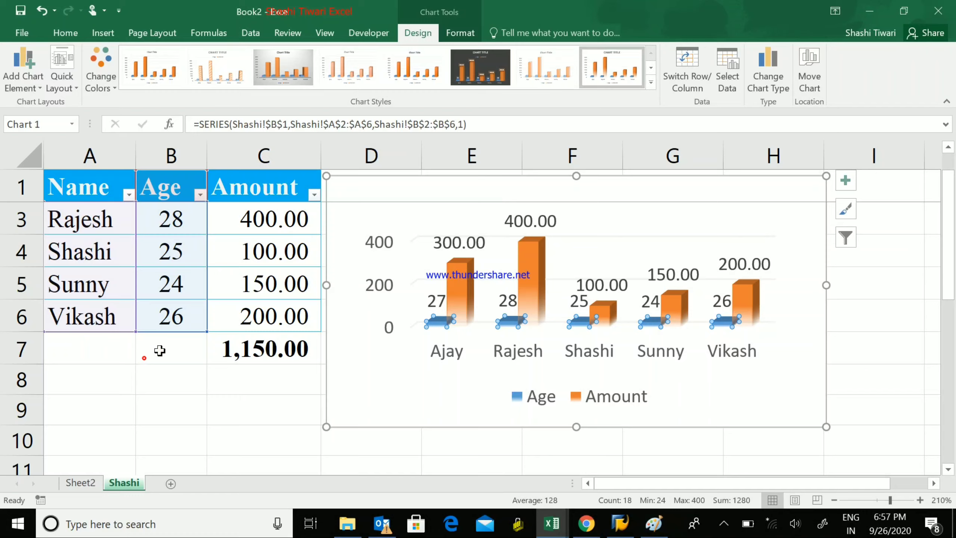
click(262, 391)
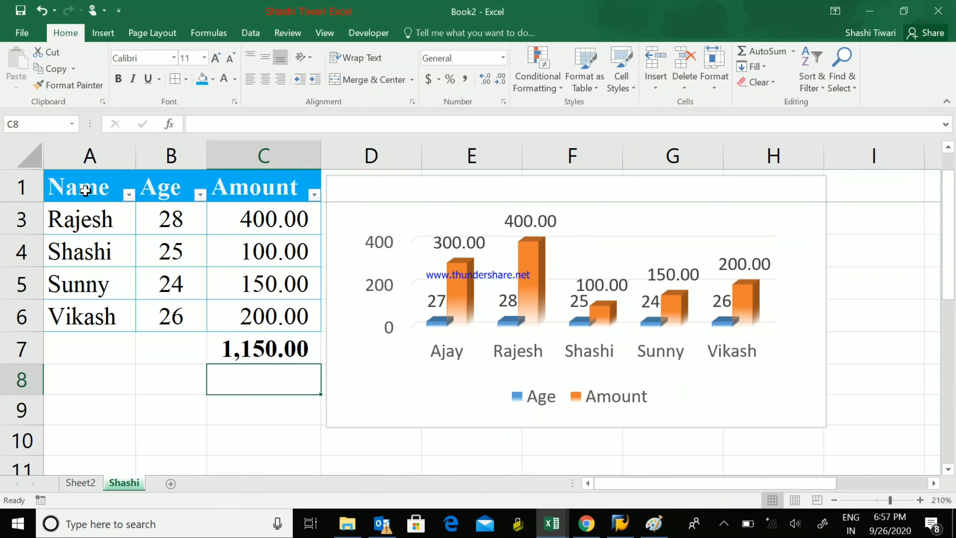
mouse_move(85, 188)
mouse_down()
mouse_move(260, 271)
mouse_move(258, 341)
mouse_up()
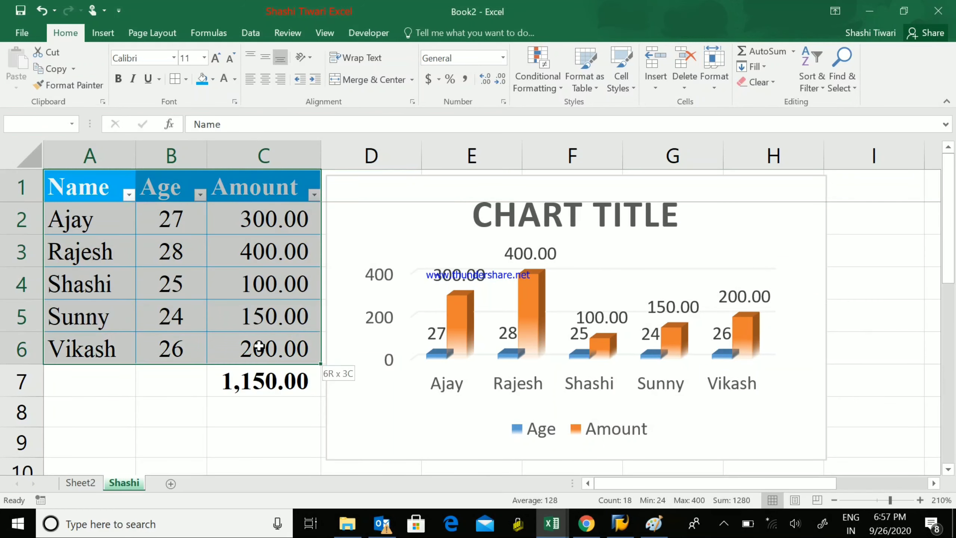
click(135, 311)
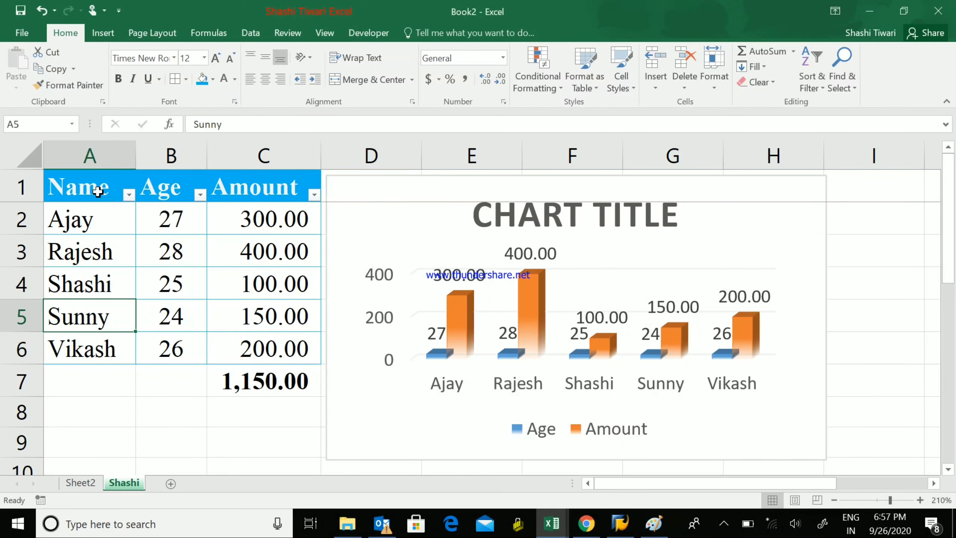
click(97, 191)
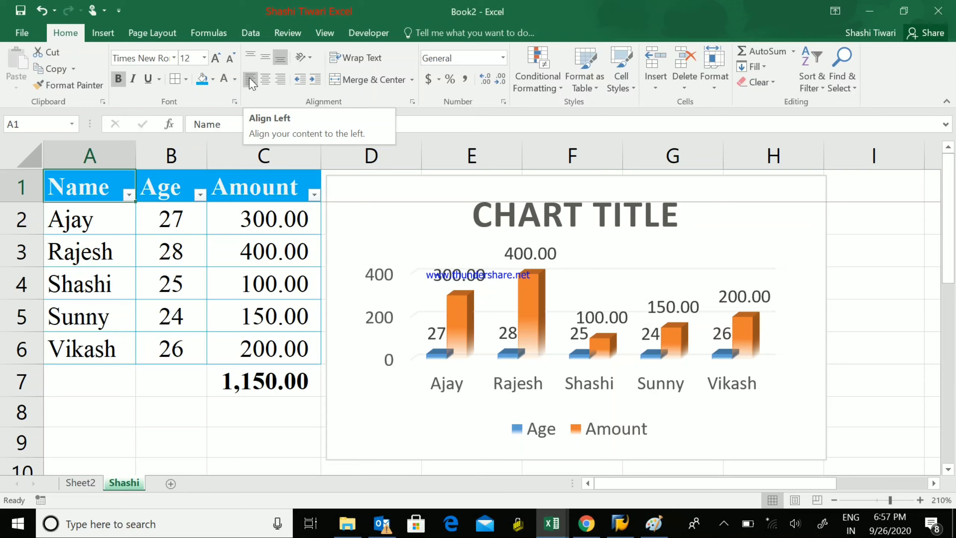
click(266, 80)
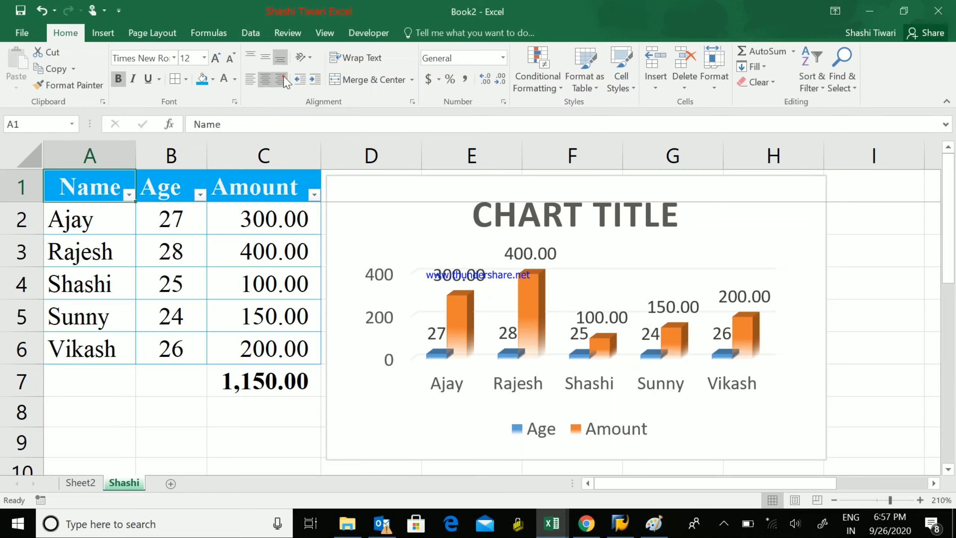
click(283, 80)
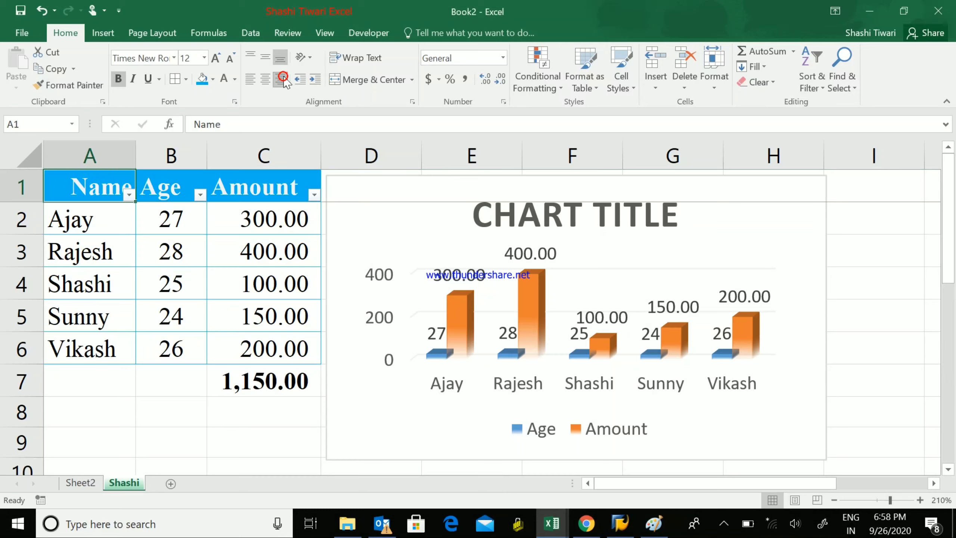
click(250, 79)
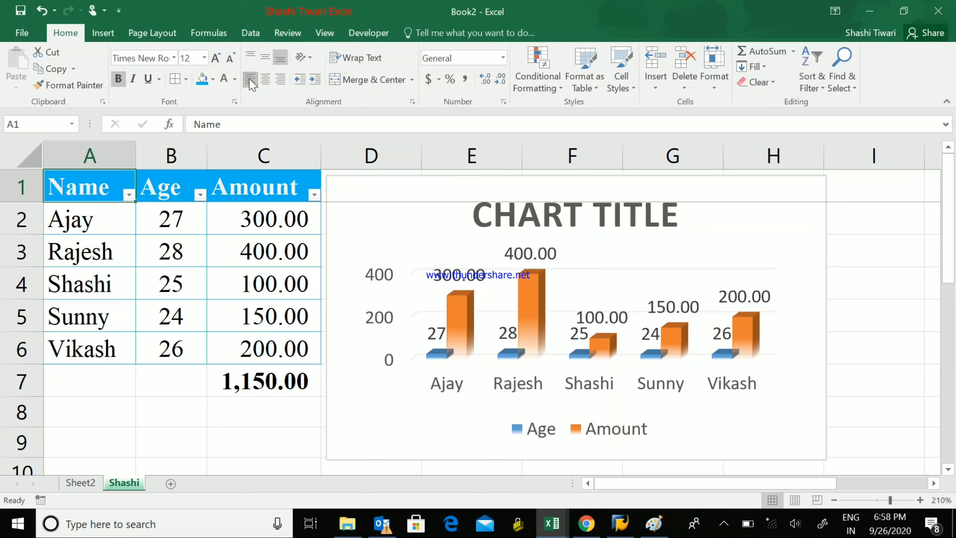
click(21, 204)
key(Up)
- Heighten header row 1, middle-align the Name header in A1, and copy its formatting
drag(37, 203, 38, 229)
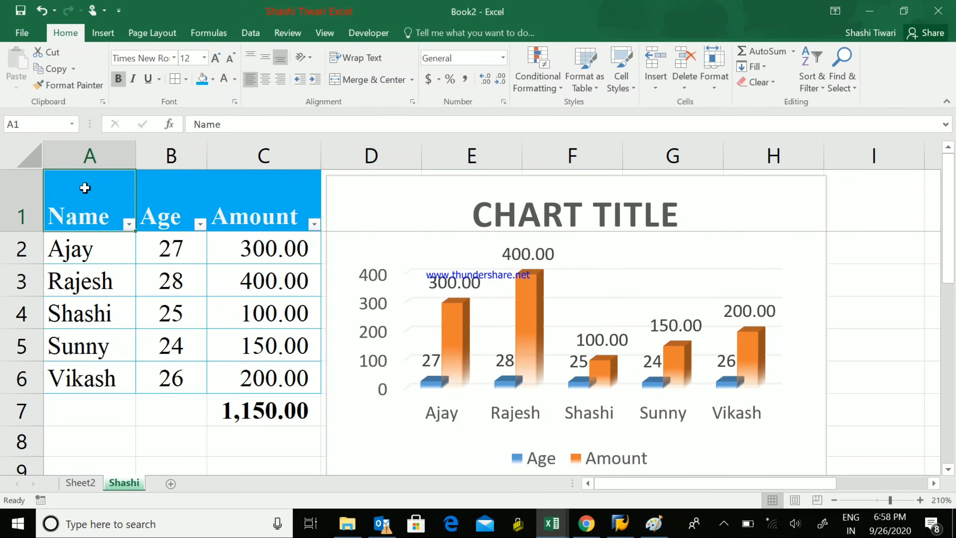
click(266, 60)
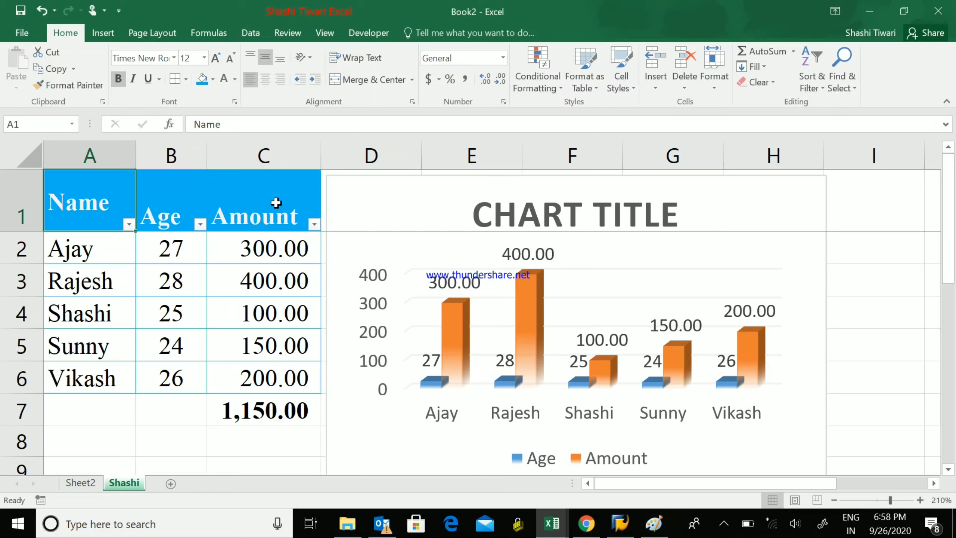
click(175, 212)
click(251, 214)
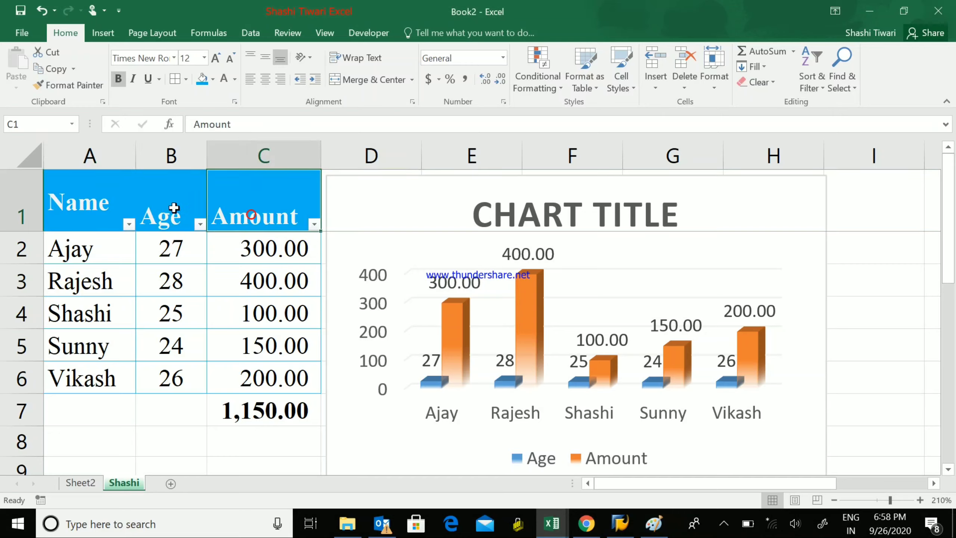
click(172, 208)
click(229, 204)
click(96, 204)
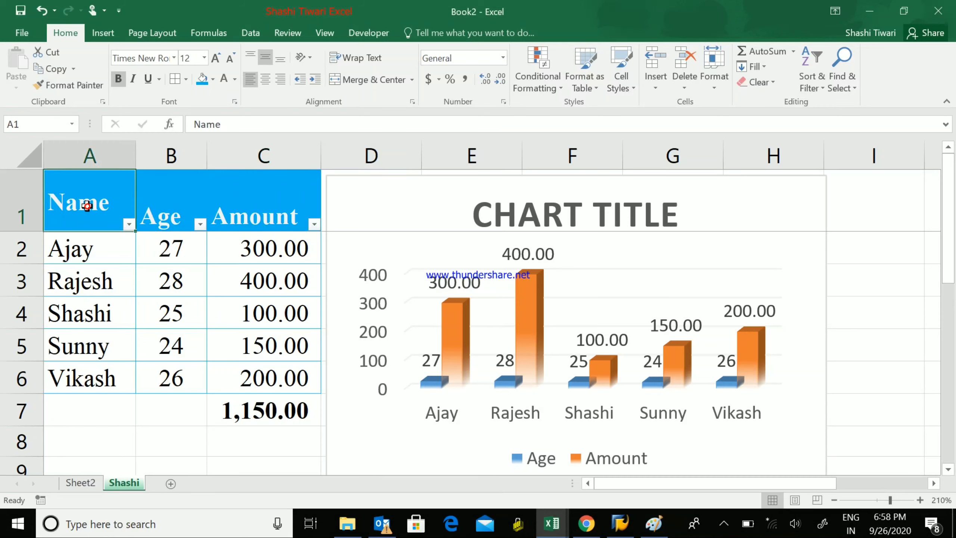
click(142, 211)
click(116, 197)
click(72, 87)
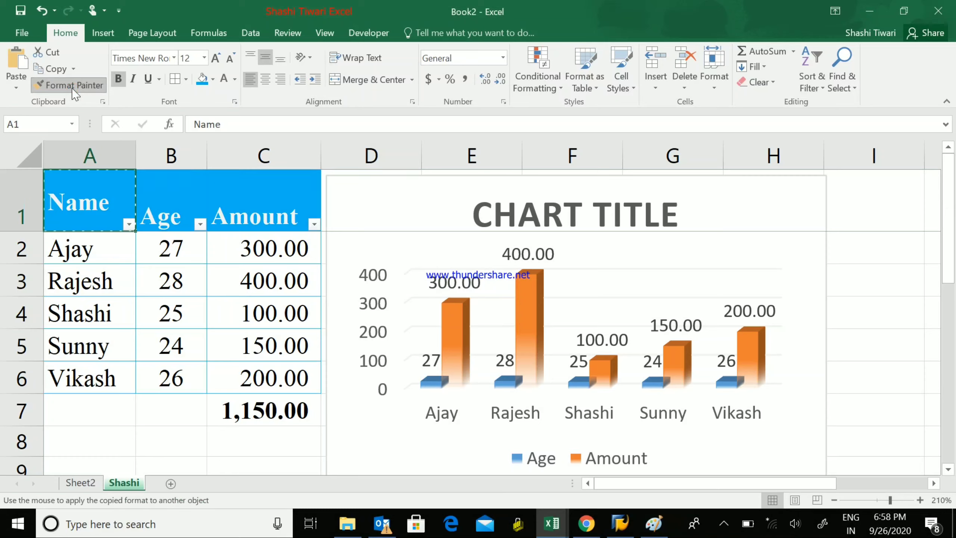
click(161, 187)
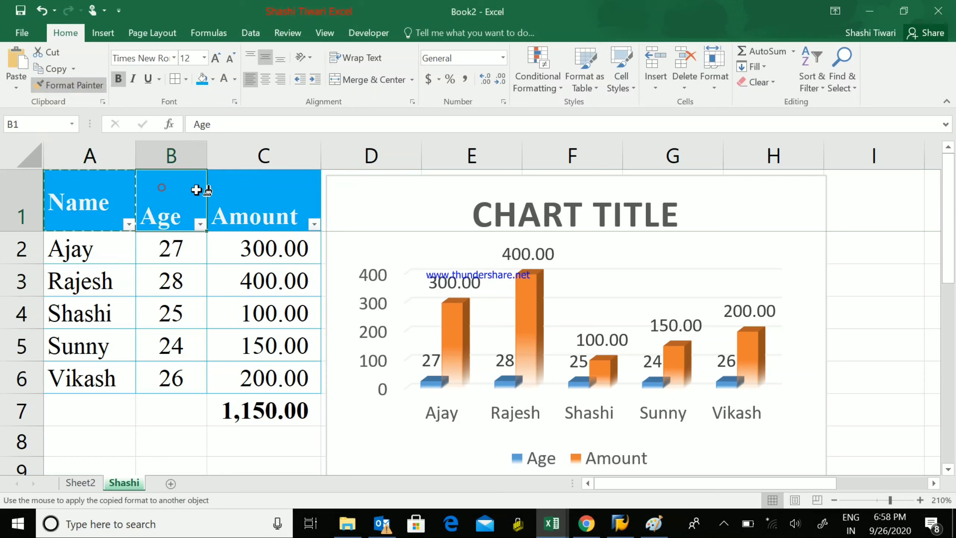
drag(196, 189, 234, 192)
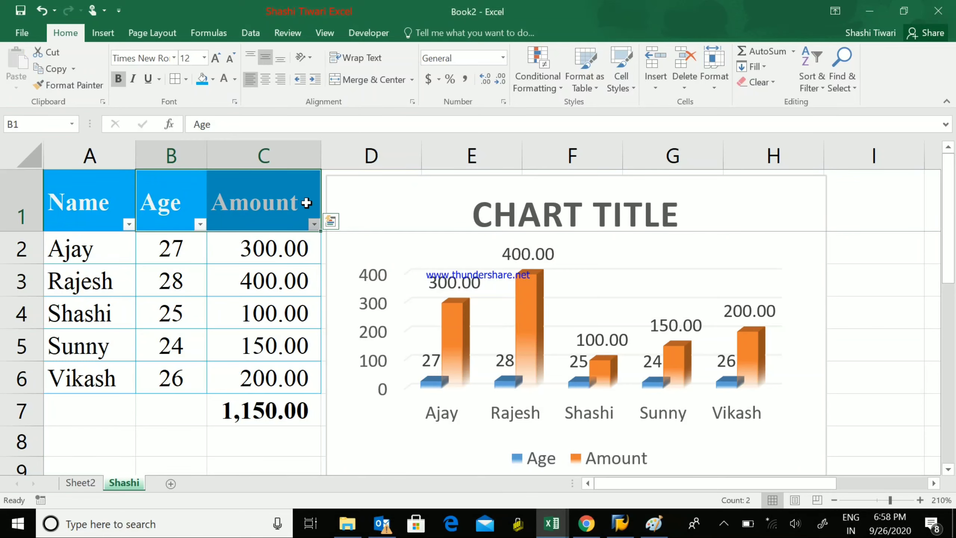
click(245, 207)
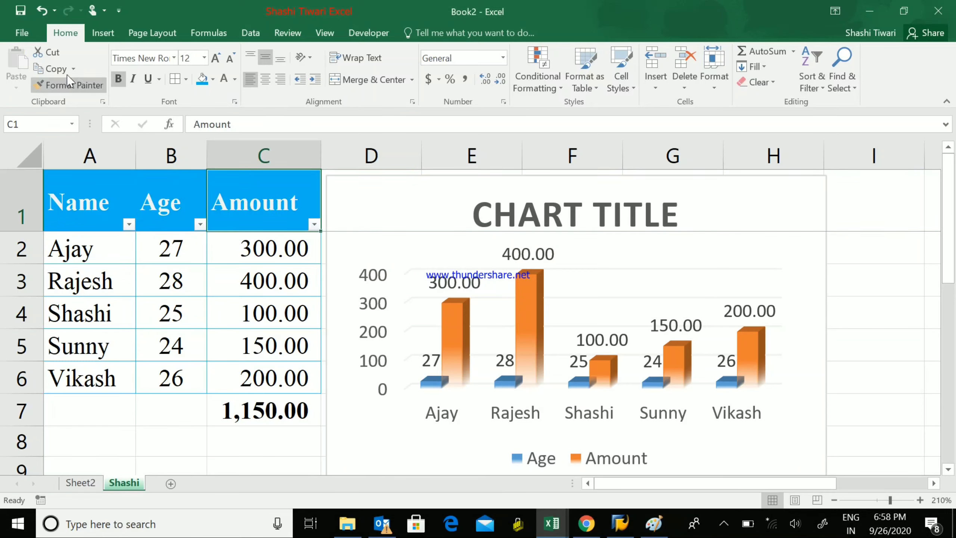
click(78, 376)
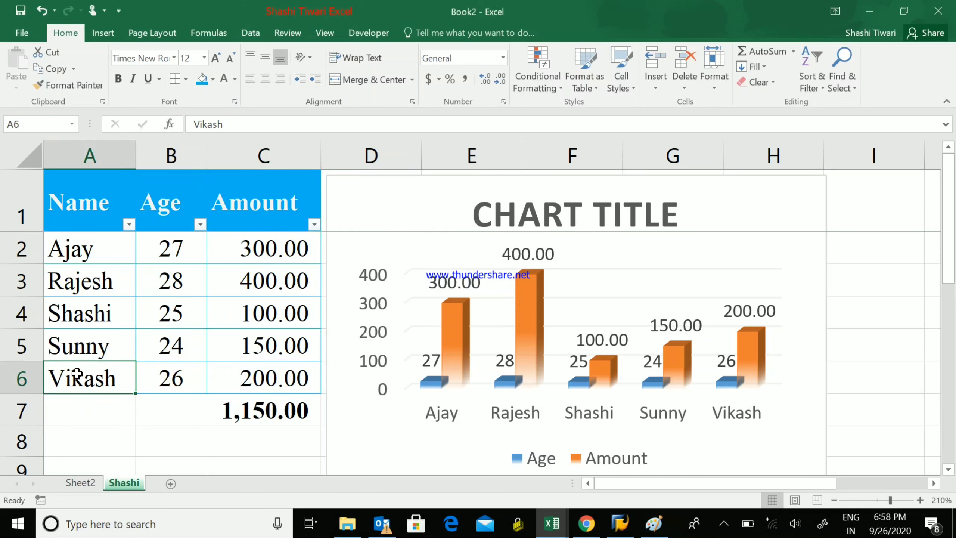
key(ctrl+c)
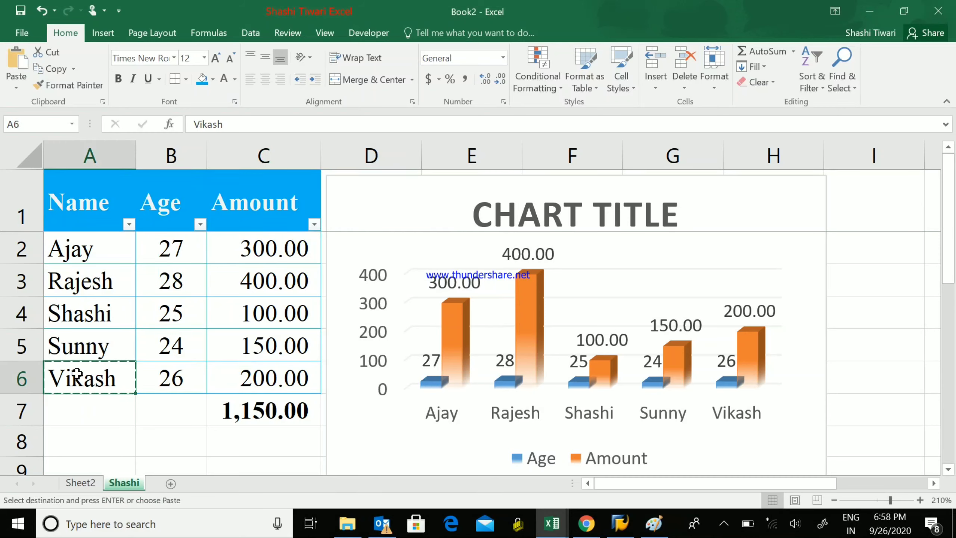
click(81, 416)
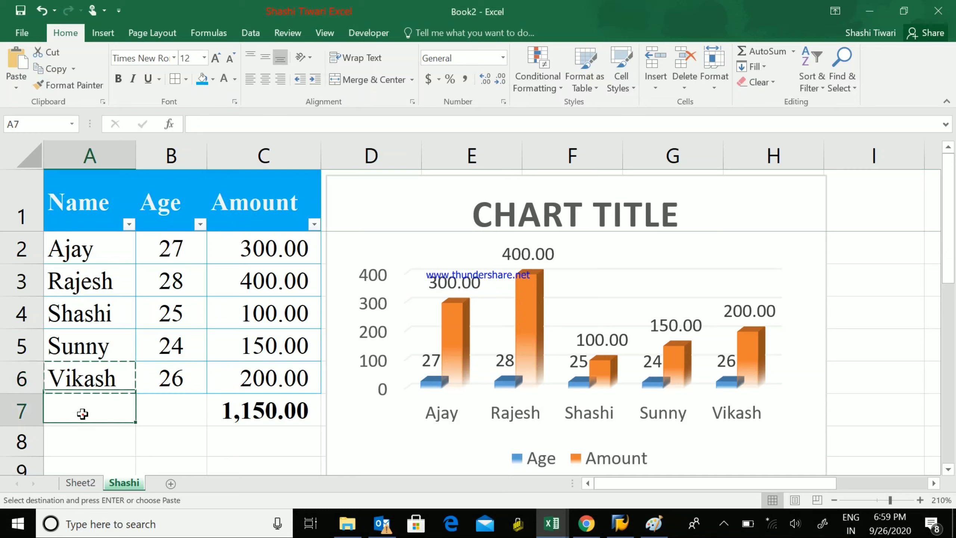
key(ctrl+v)
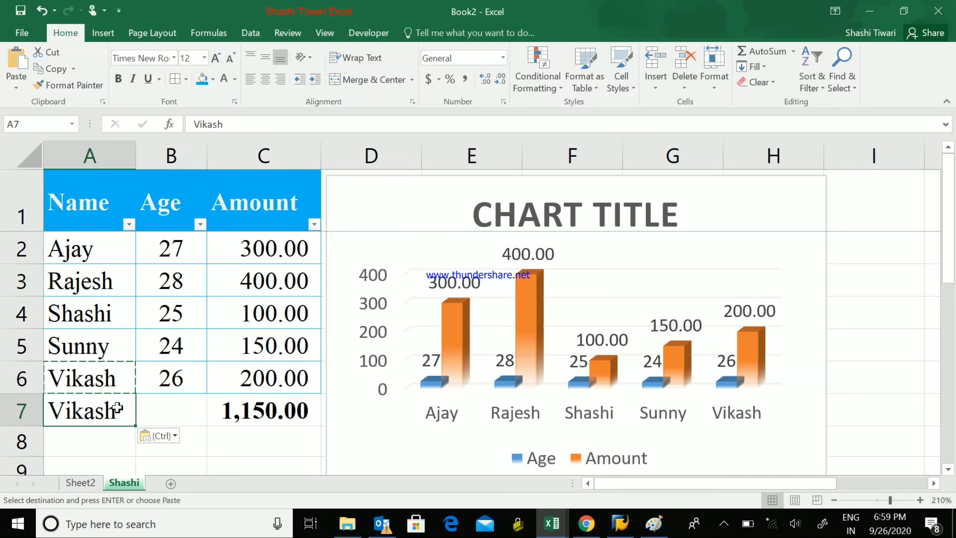
key(Delete)
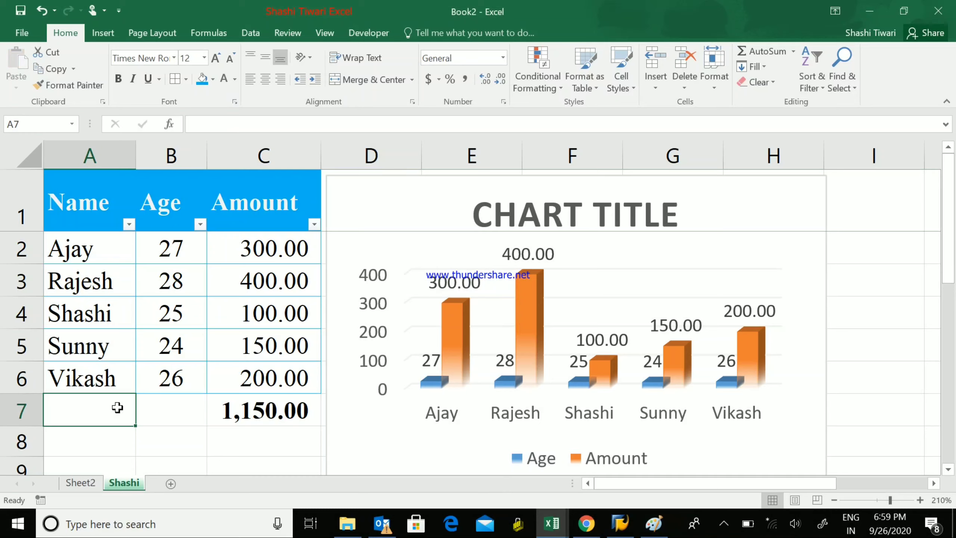
key(Up)
key(ctrl+c)
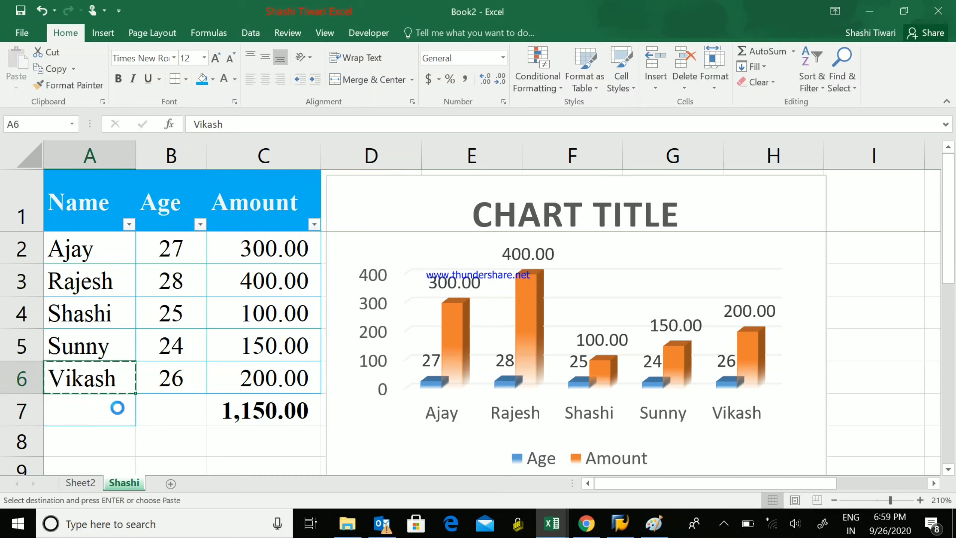
click(118, 407)
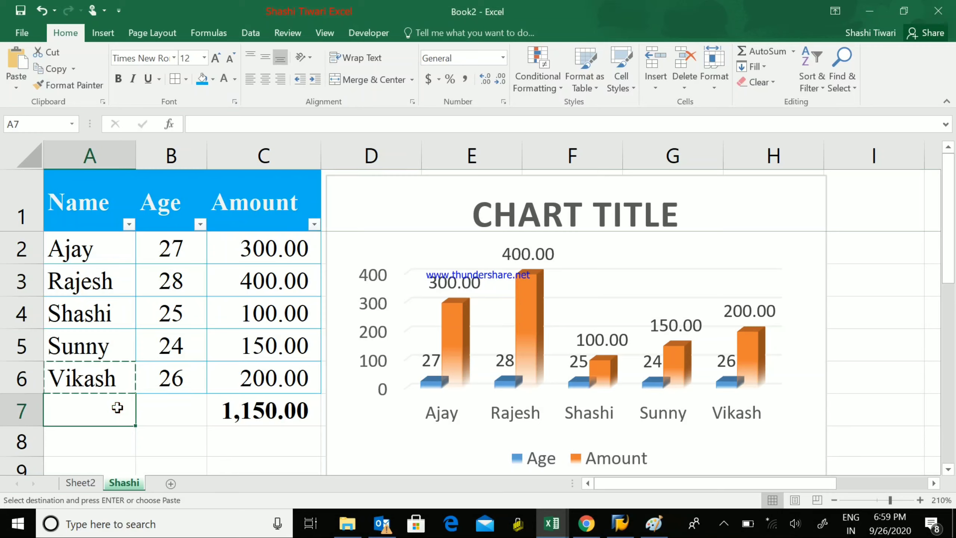
key(ctrl+v)
key(ctrl+z)
- Narrow the Amount column C to a width of 7.36
click(86, 206)
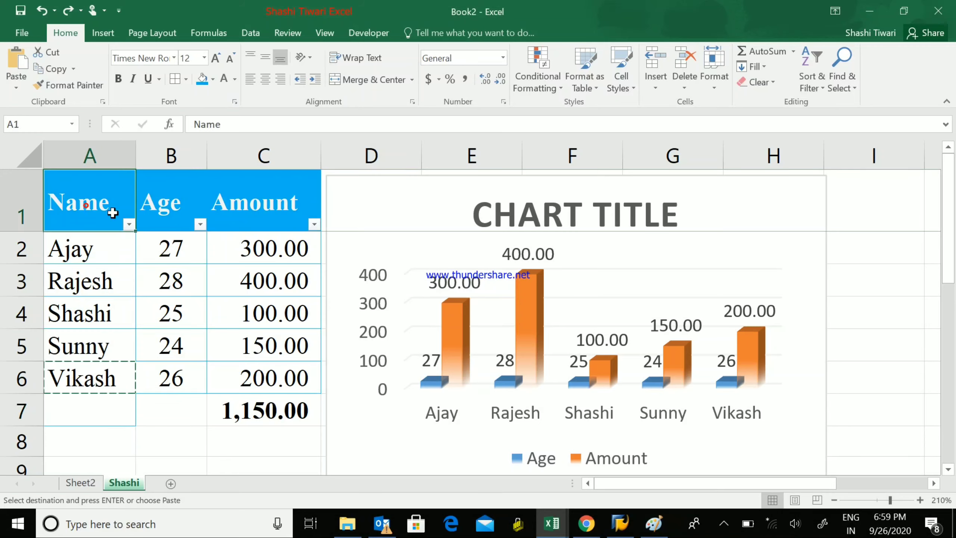
drag(112, 213, 232, 378)
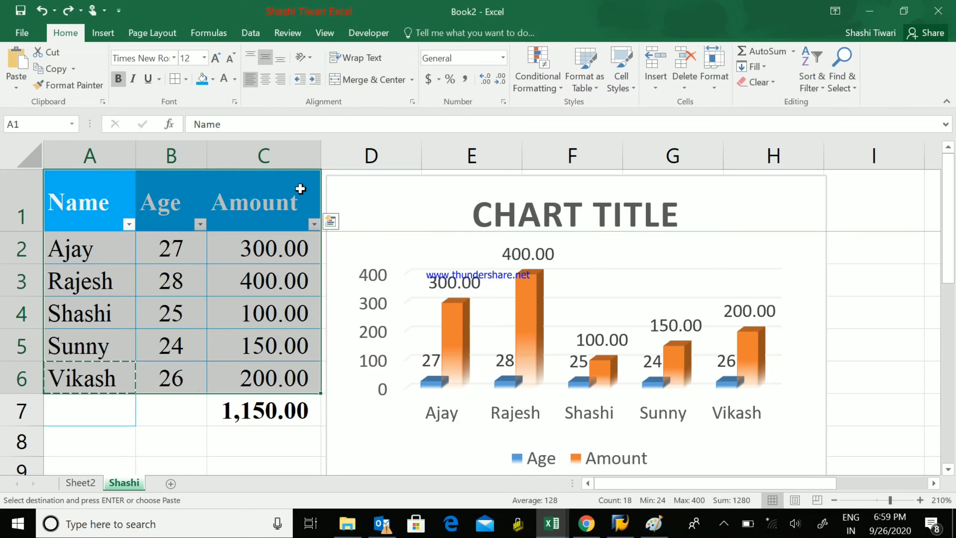
drag(264, 214, 171, 280)
click(263, 213)
drag(321, 155, 290, 156)
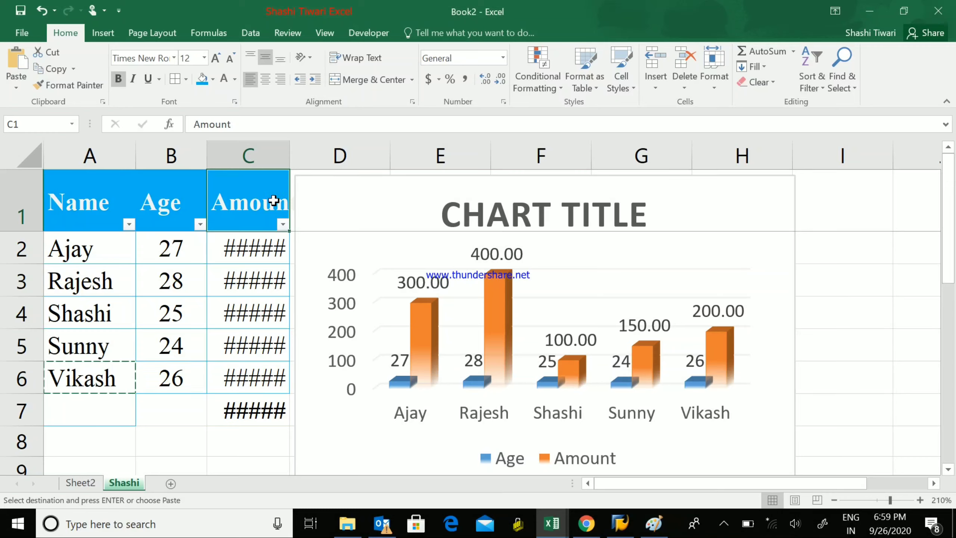
- Wrap the Amount header, AutoFit column C, and set C1 to Vertical Text
click(362, 59)
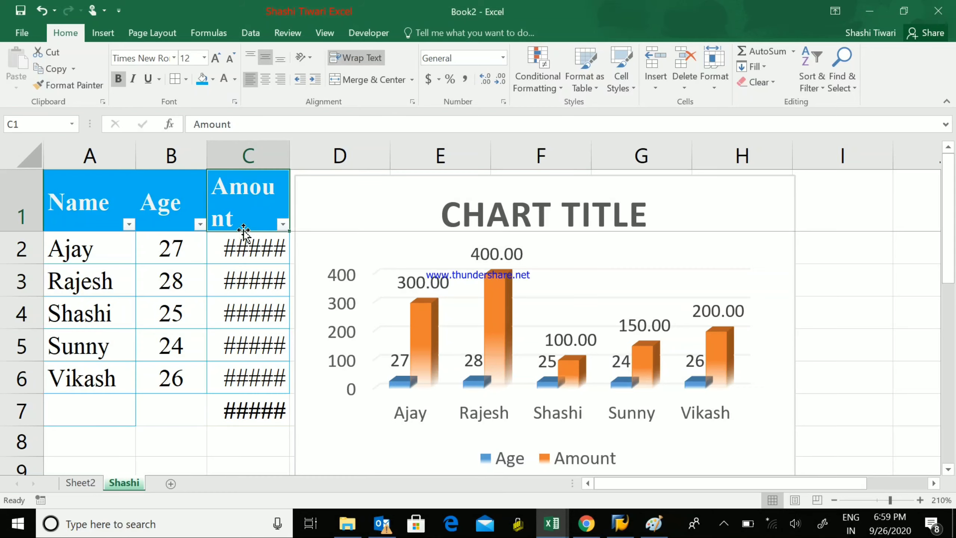
double_click(289, 154)
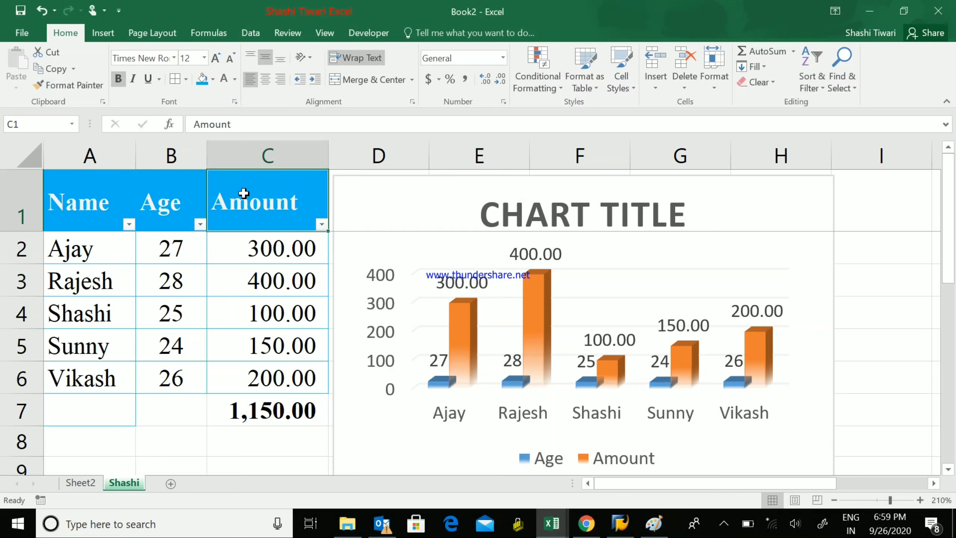
click(310, 57)
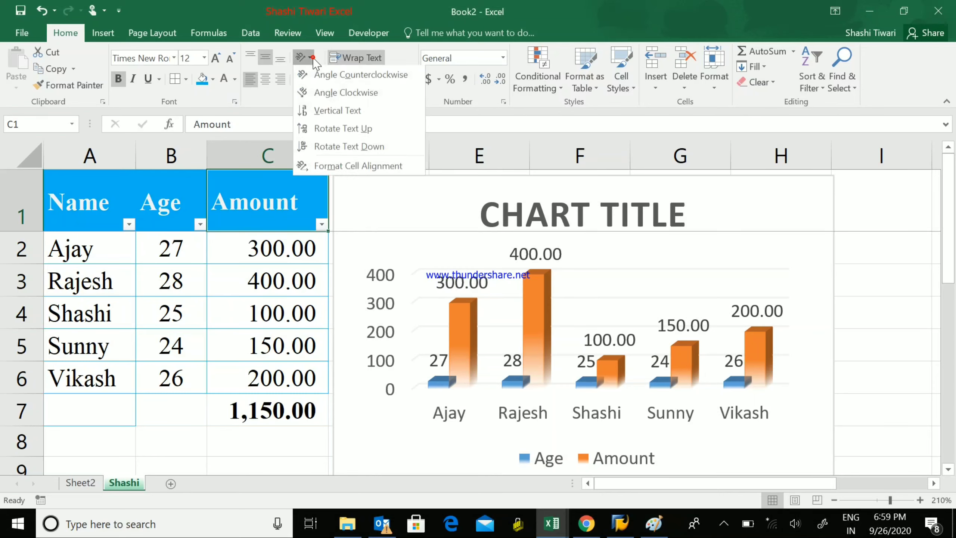
click(316, 112)
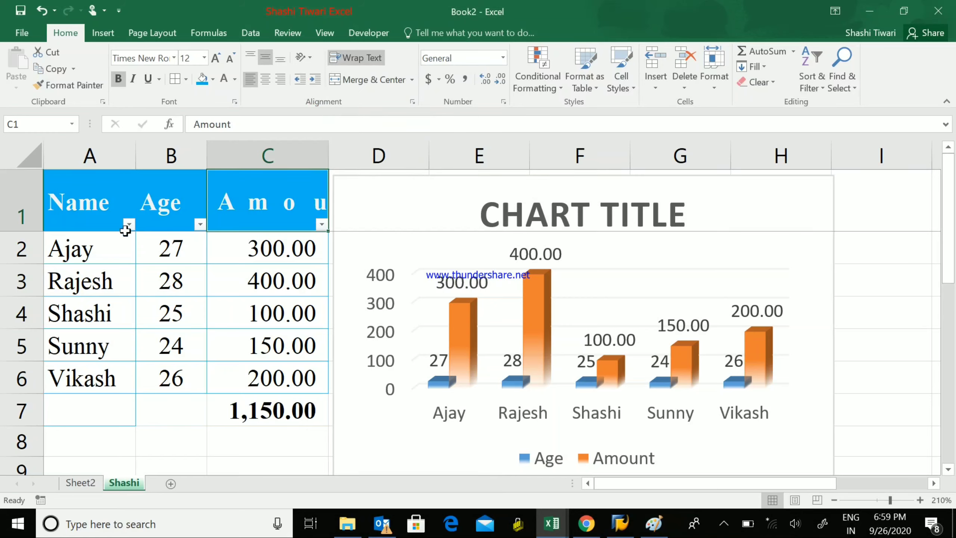
- Heighten row 1 and paint C1's vertical header format onto the Name and Age headers
drag(26, 230, 32, 422)
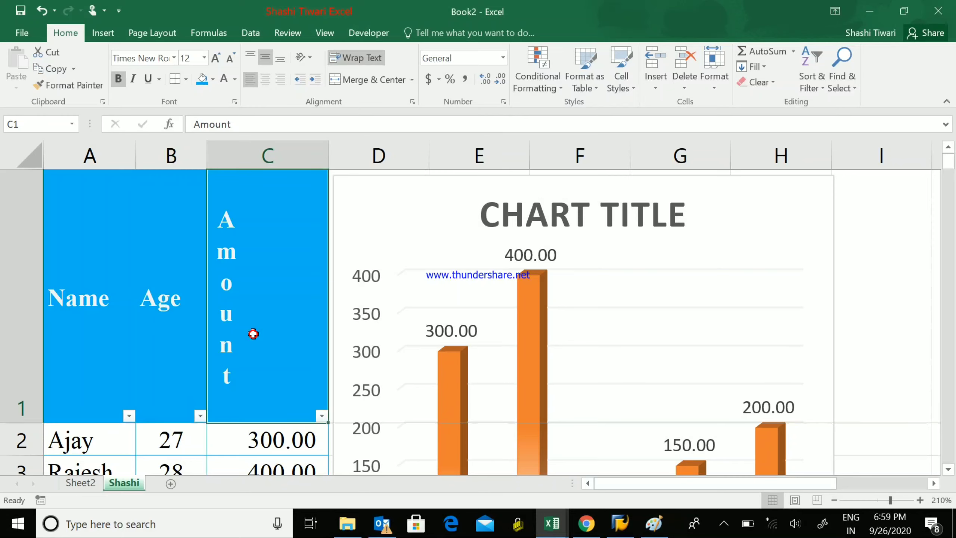
drag(68, 329, 189, 328)
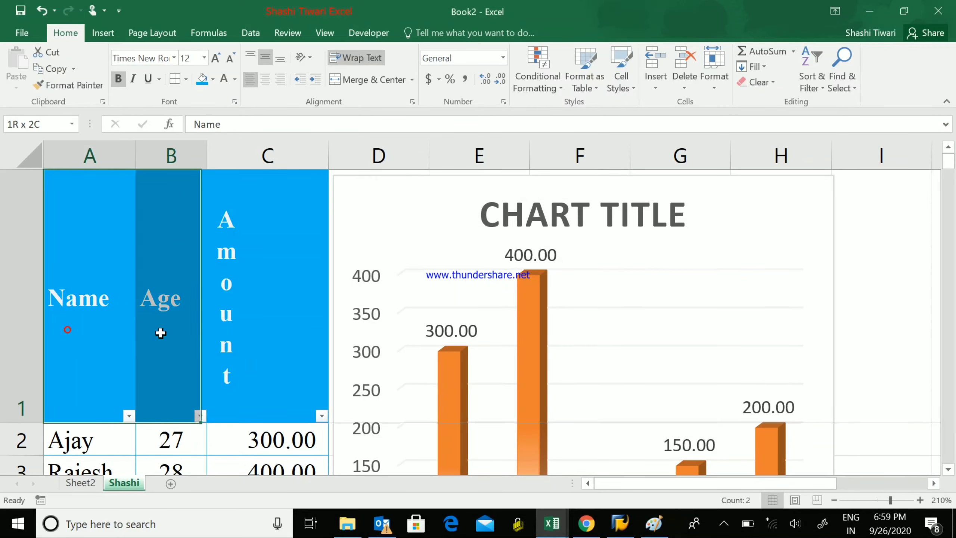
click(220, 329)
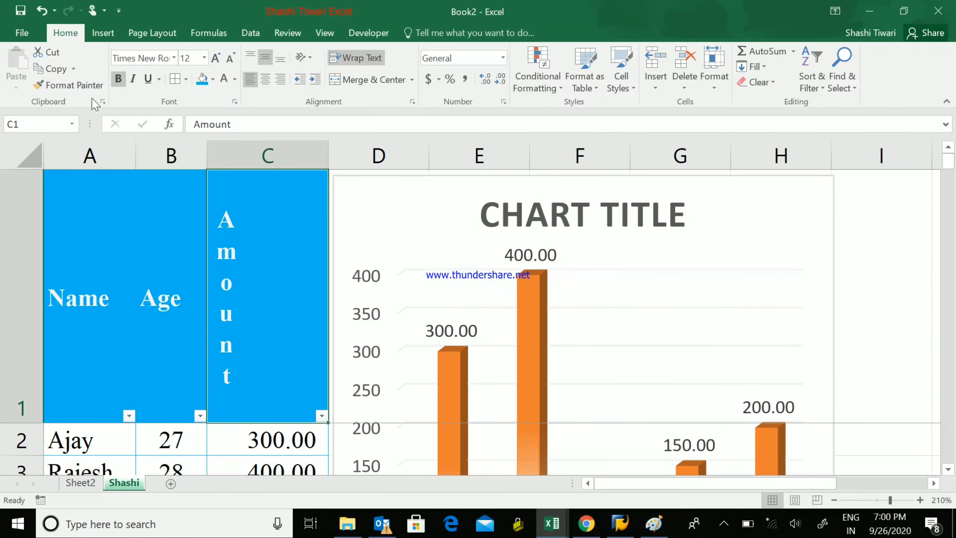
click(70, 85)
drag(166, 320, 107, 315)
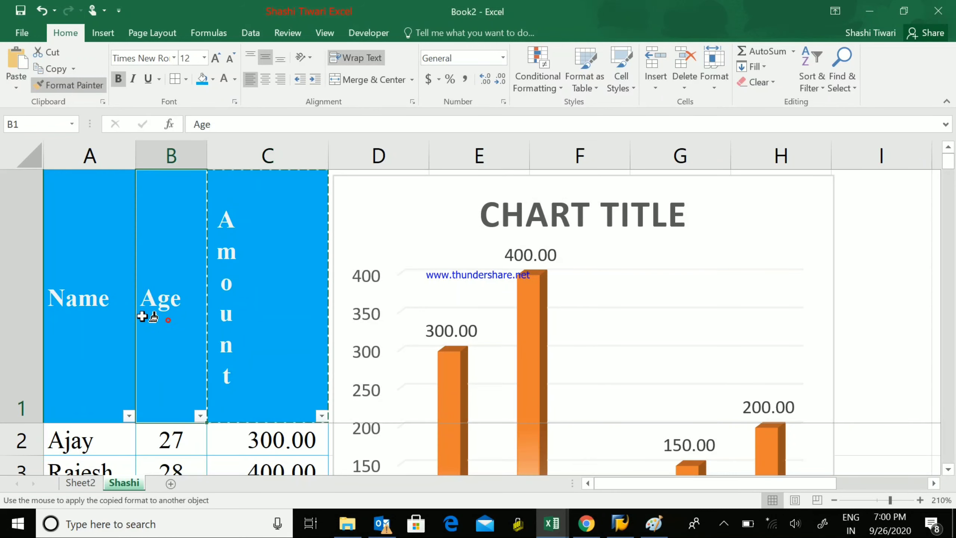
click(169, 306)
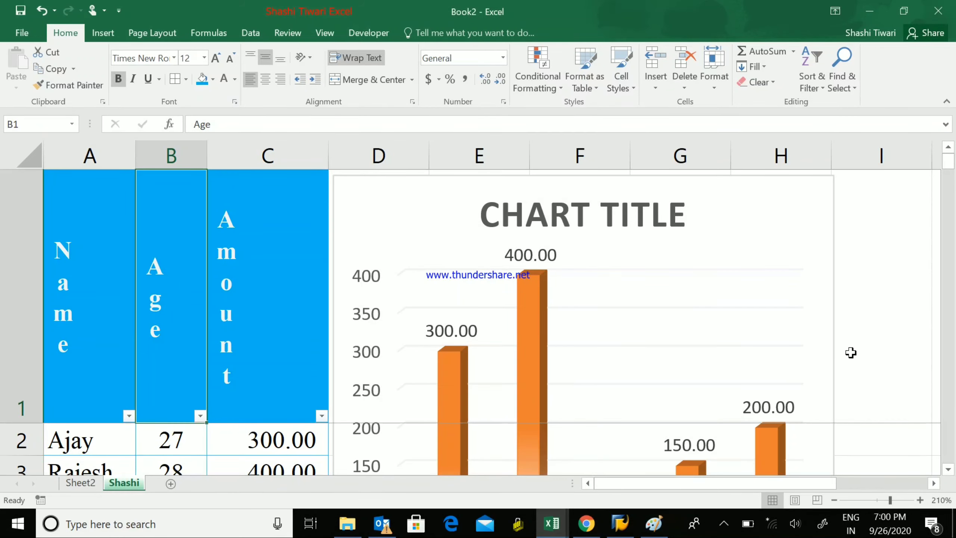
- Undo the vertical formatting so headers read horizontally at normal row height
click(948, 468)
click(948, 469)
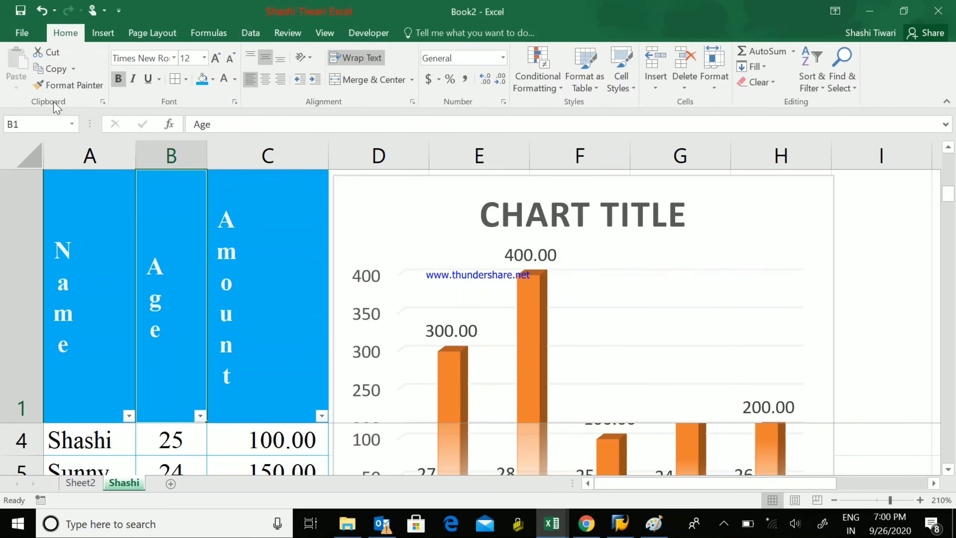
key(ctrl+z)
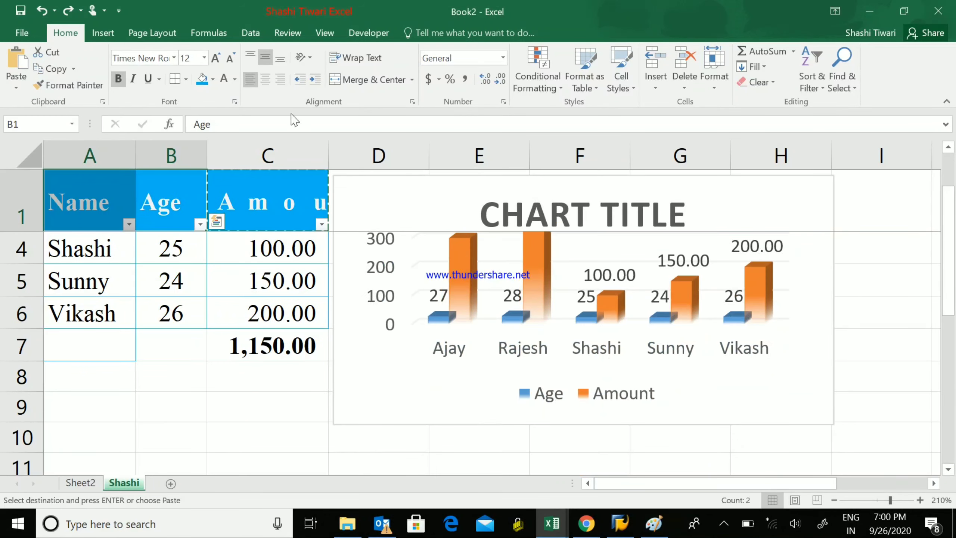
click(213, 310)
key(ctrl+z)
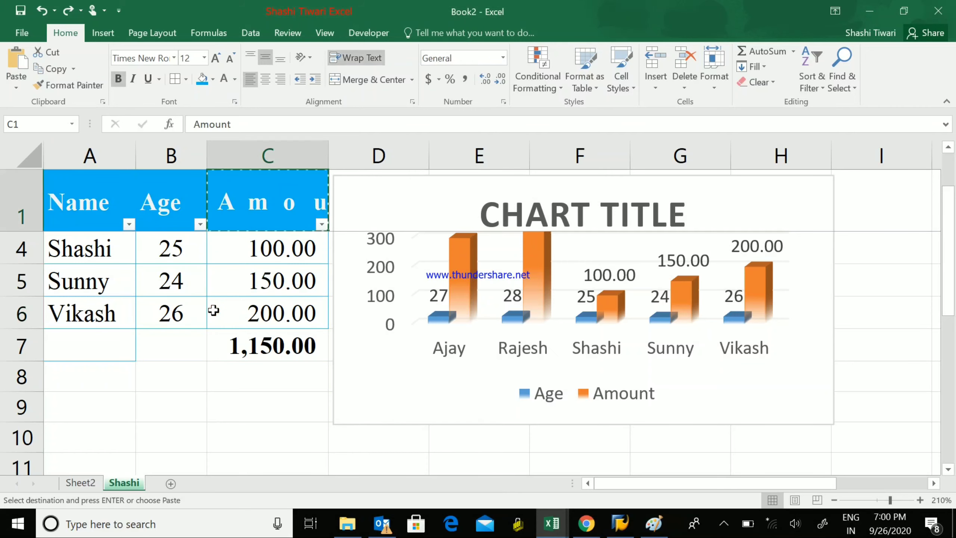
key(ctrl+z)
key(ctrl+z)
key(ctrl+z)
key(ctrl+z)
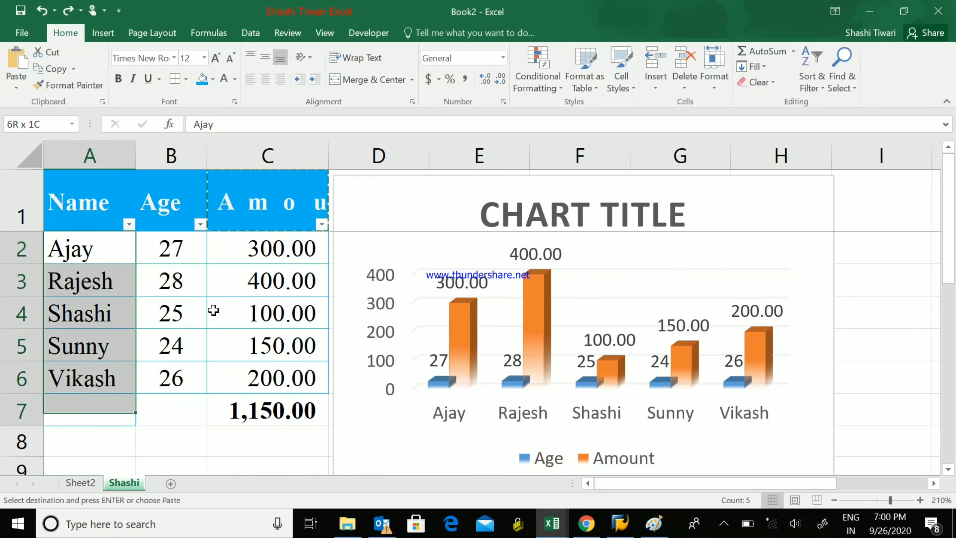
key(ctrl+z)
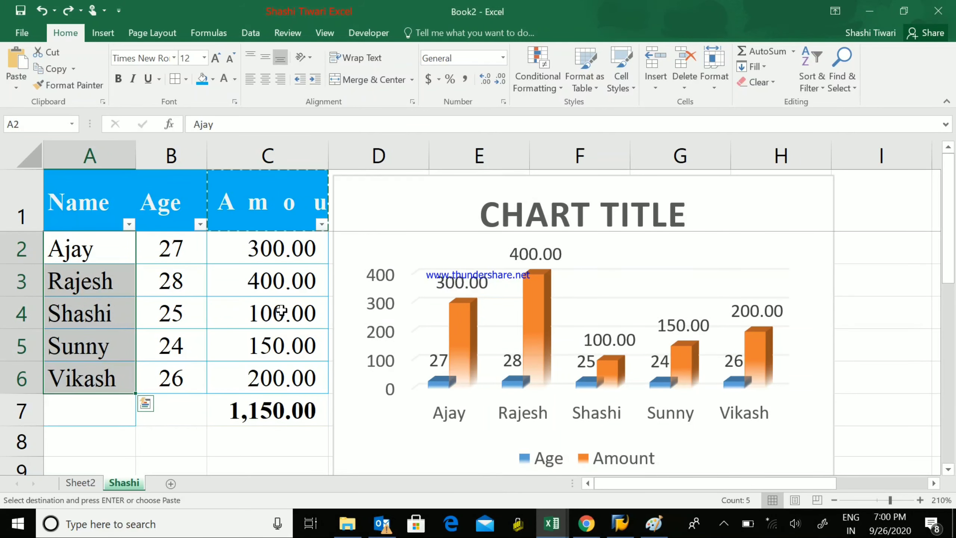
- Merge and center the name cells A2:A6, accepting the data-loss warning
click(373, 80)
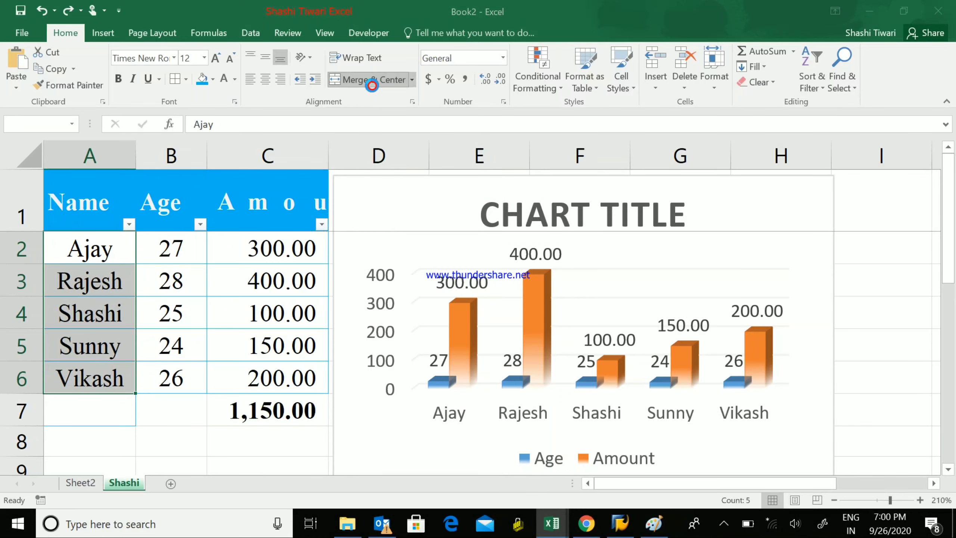
click(456, 318)
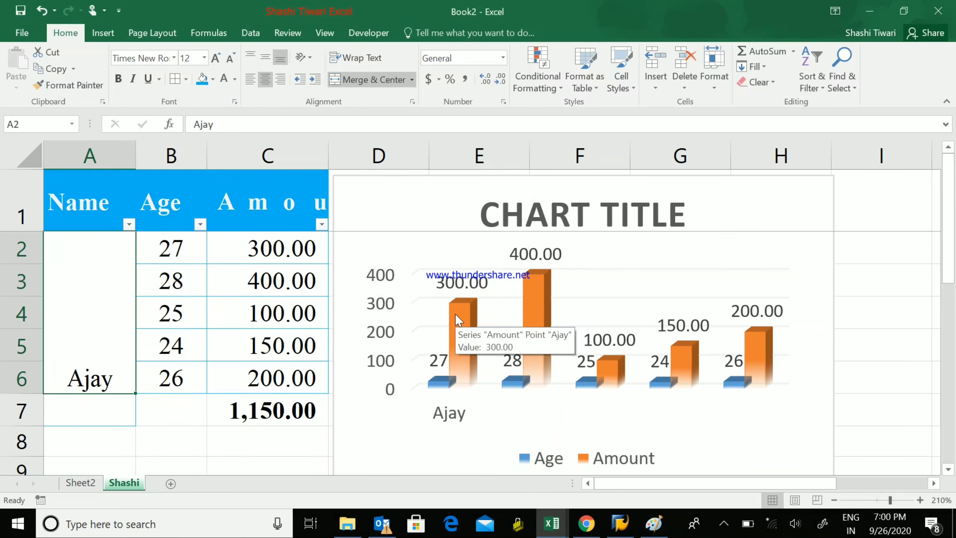
click(103, 314)
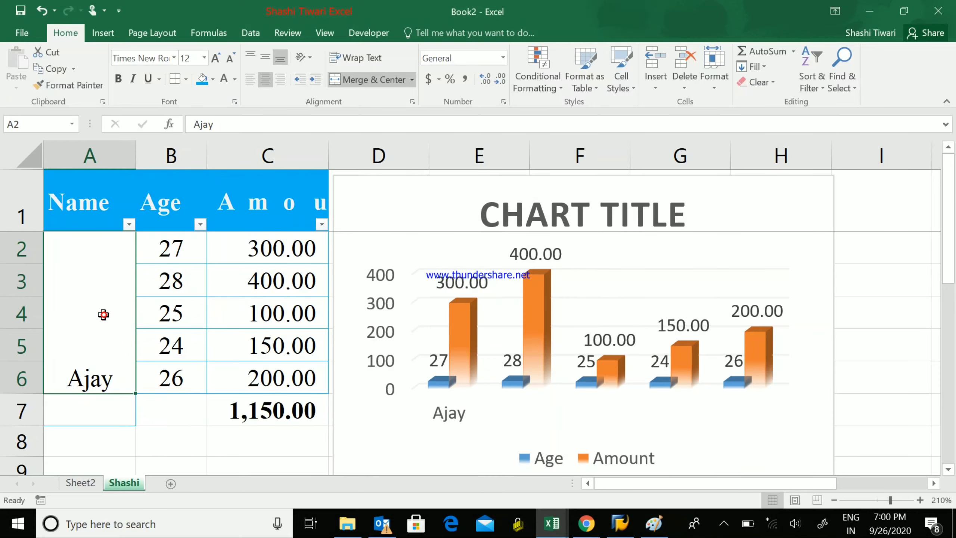
click(95, 239)
- Unmerge A2:A6 to restore the five separate names, then cancel the pending copy
click(367, 81)
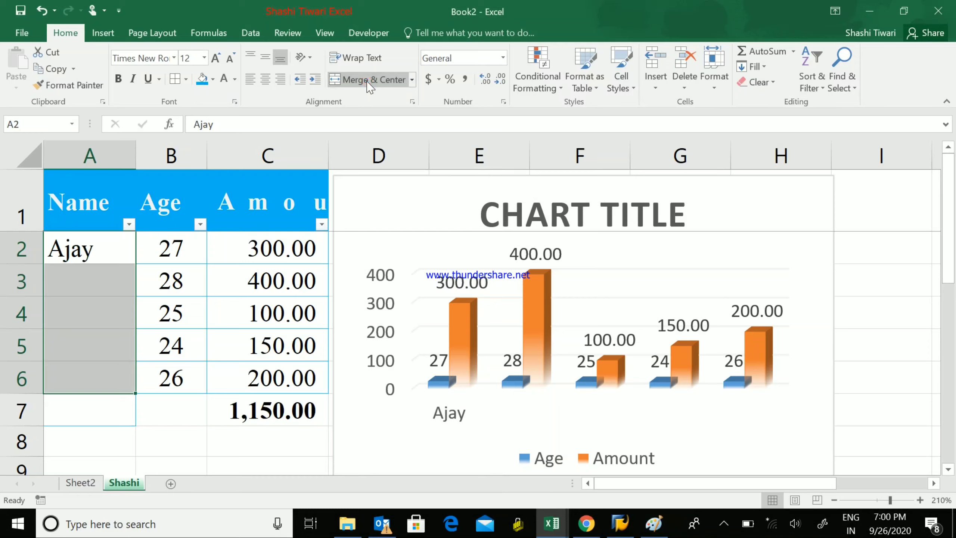
click(184, 303)
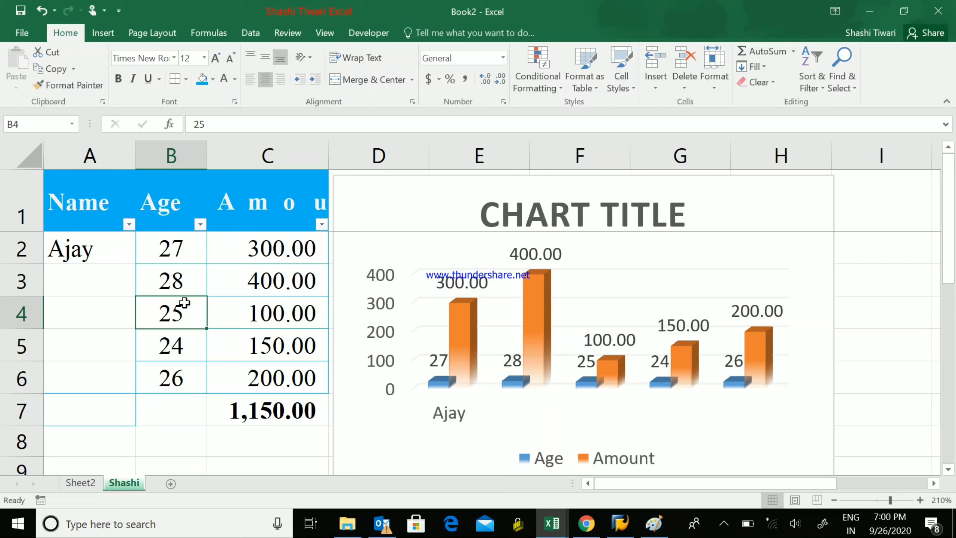
key(ctrl+z)
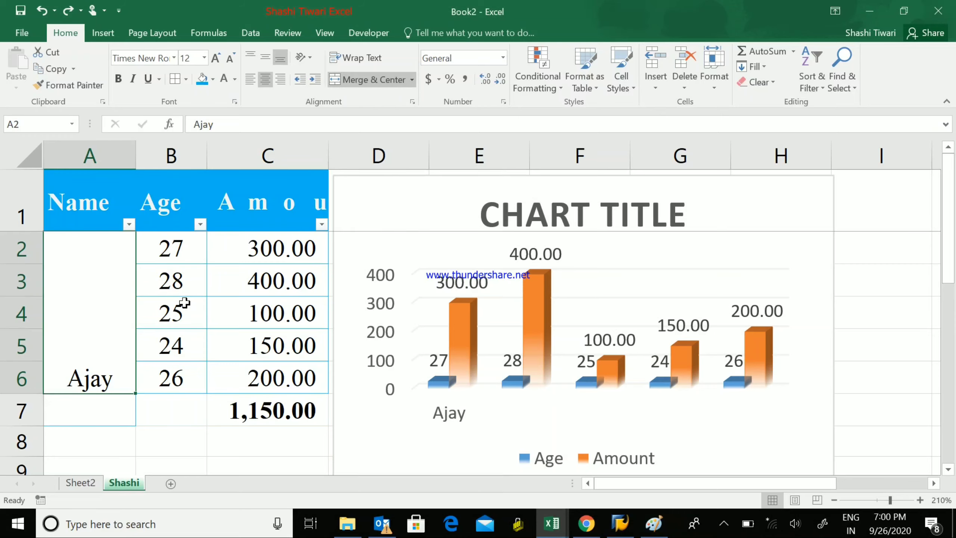
key(ctrl+y)
key(ctrl+y)
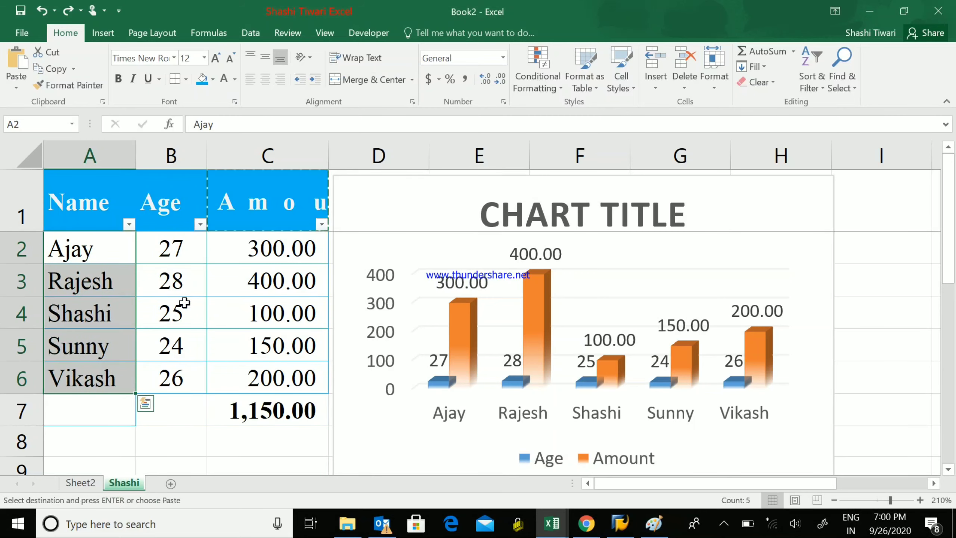
key(Escape)
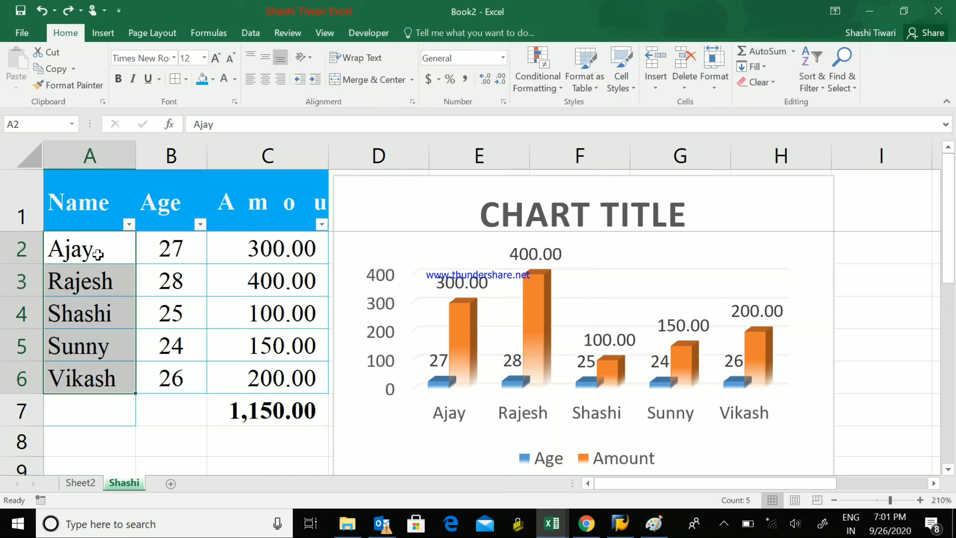
- Color the five names in A2:A6 red, keeping their font size at 11
drag(98, 255, 98, 377)
click(216, 57)
click(216, 58)
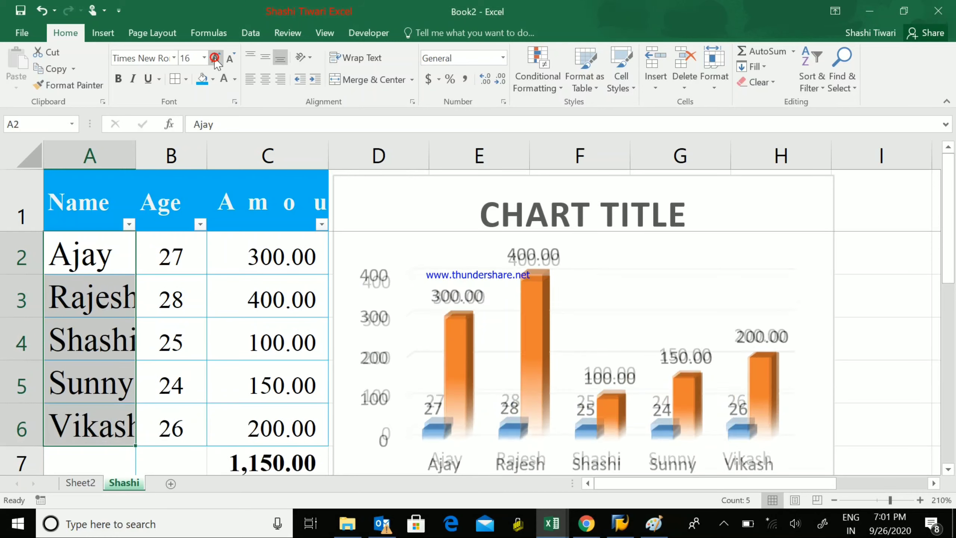
key(ctrl+z)
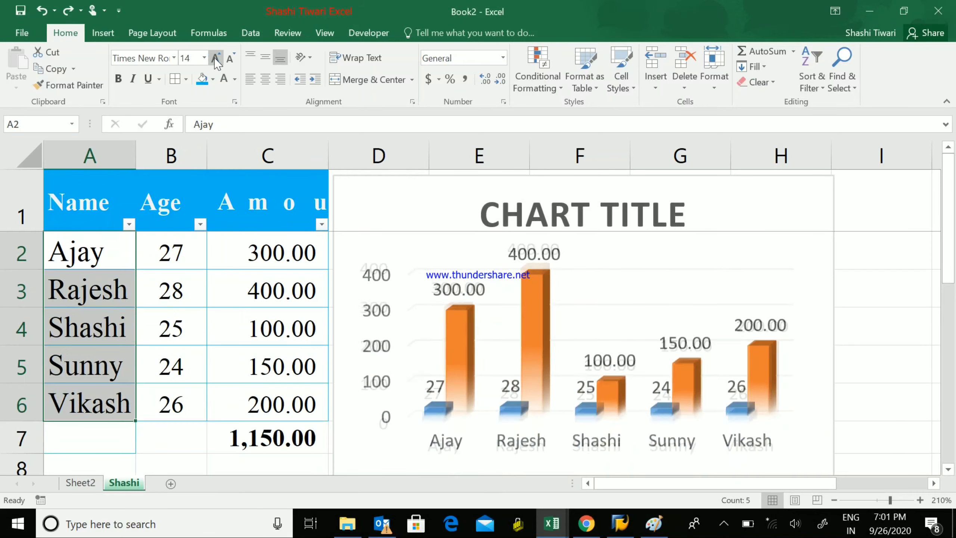
key(ctrl+z)
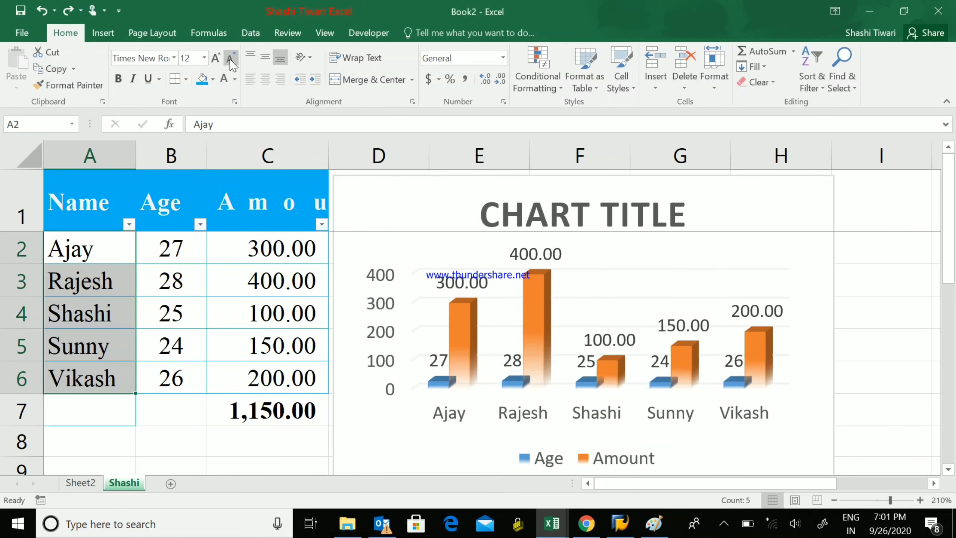
click(231, 60)
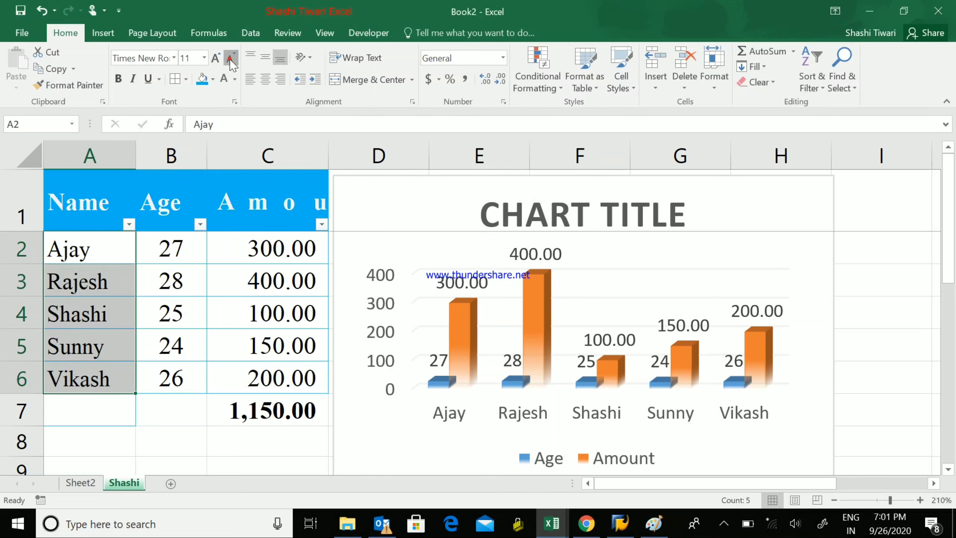
click(231, 59)
key(ctrl+z)
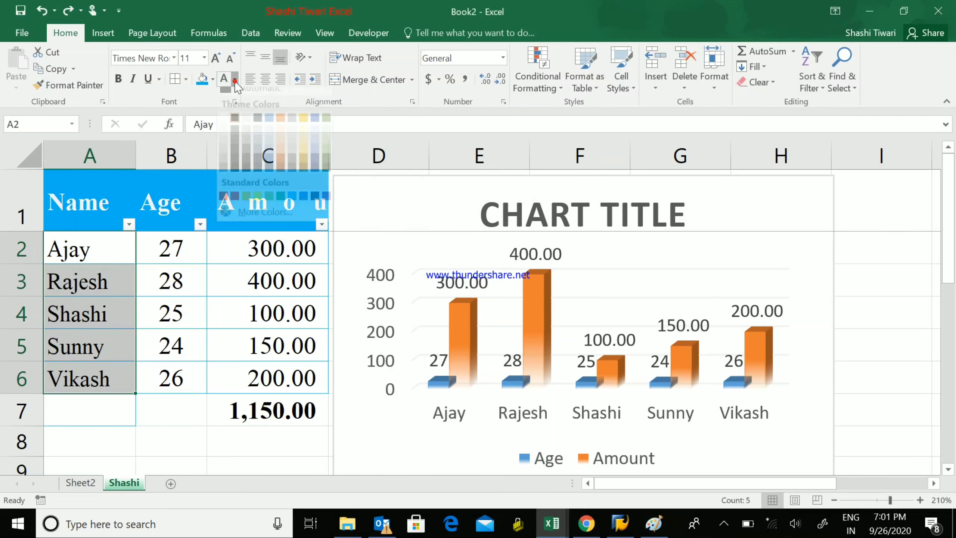
click(235, 80)
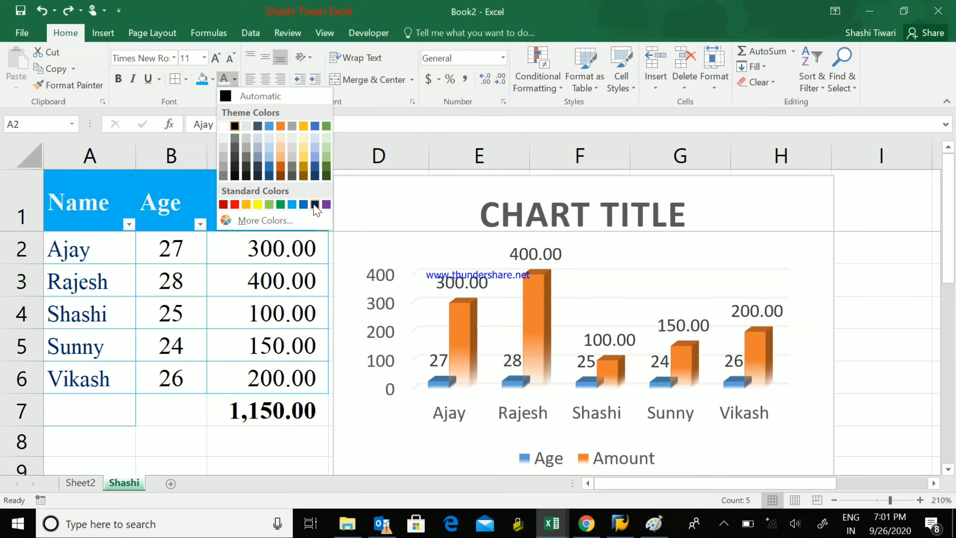
click(235, 204)
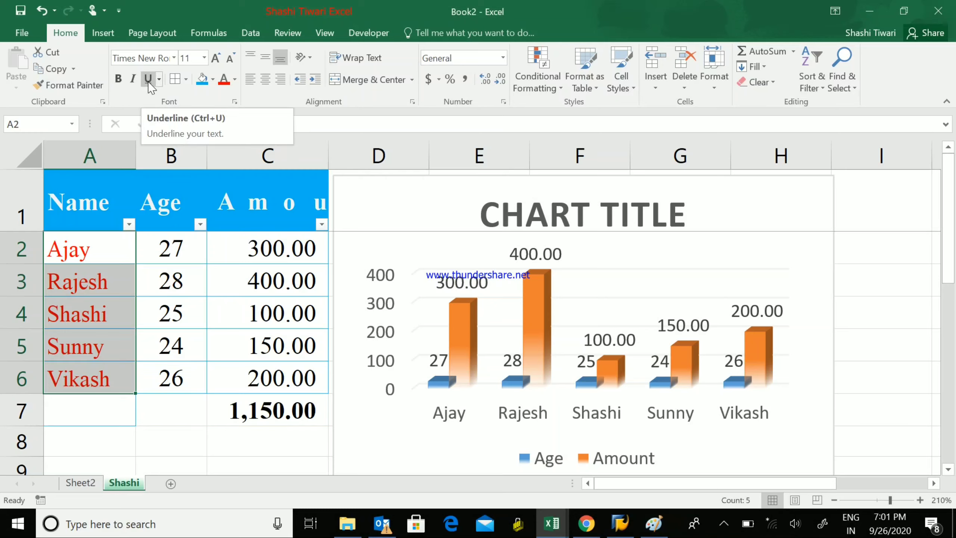
drag(166, 249, 171, 365)
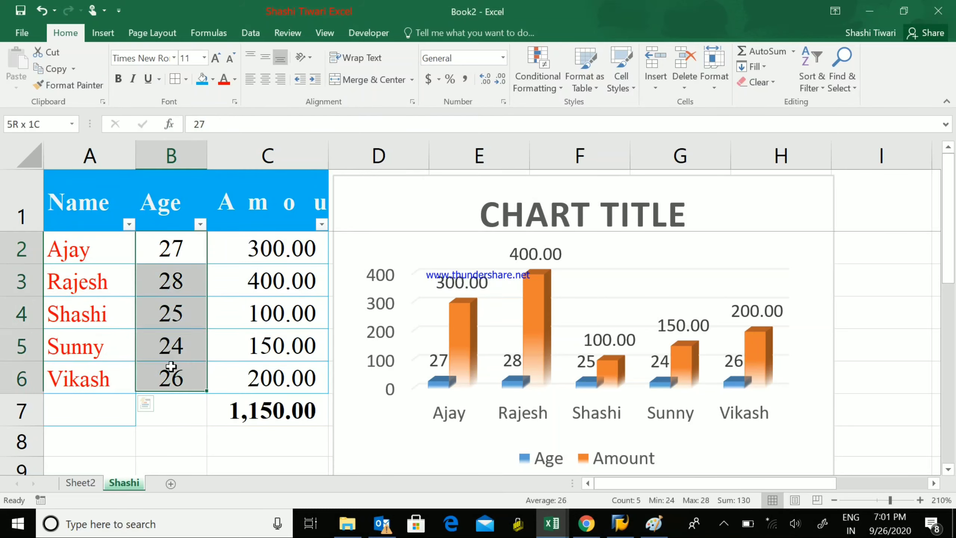
click(156, 207)
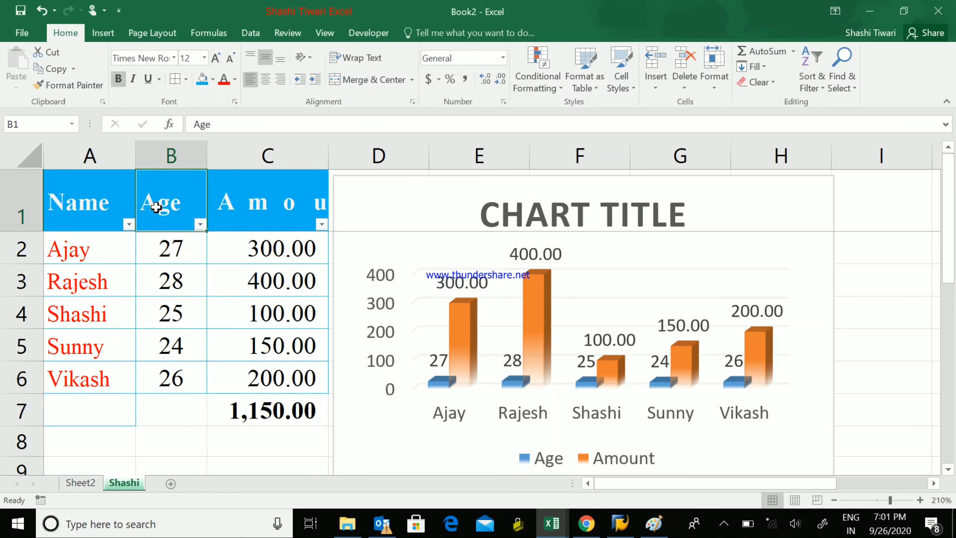
drag(169, 250, 172, 376)
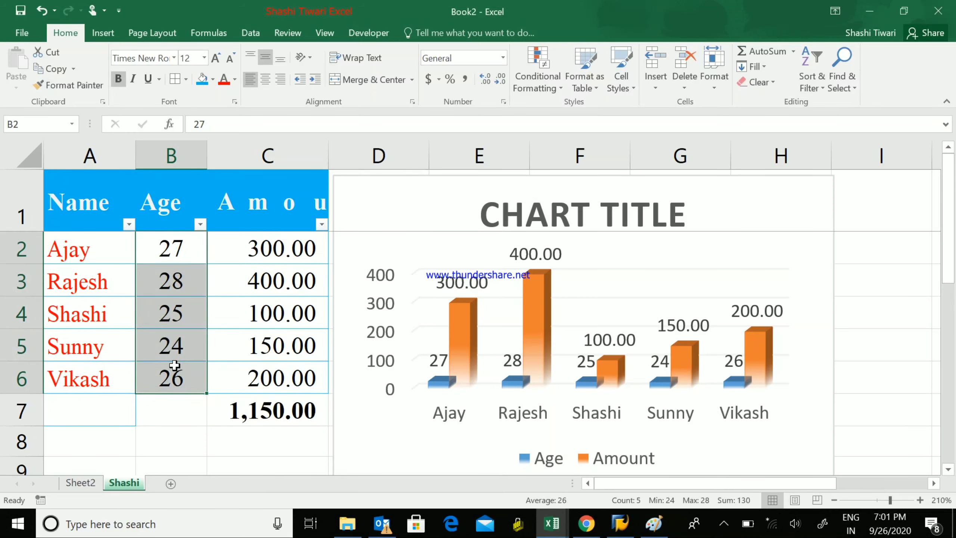
click(450, 79)
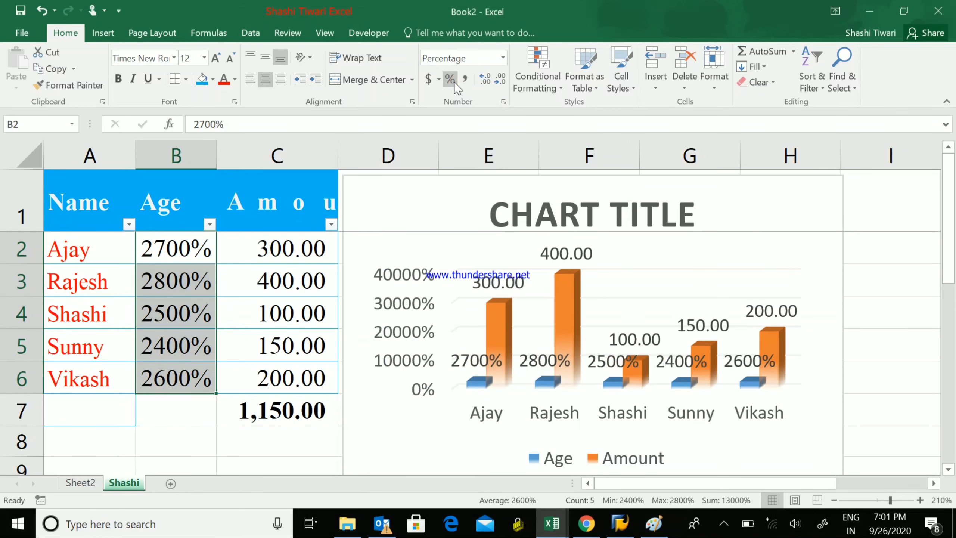
key(ctrl+z)
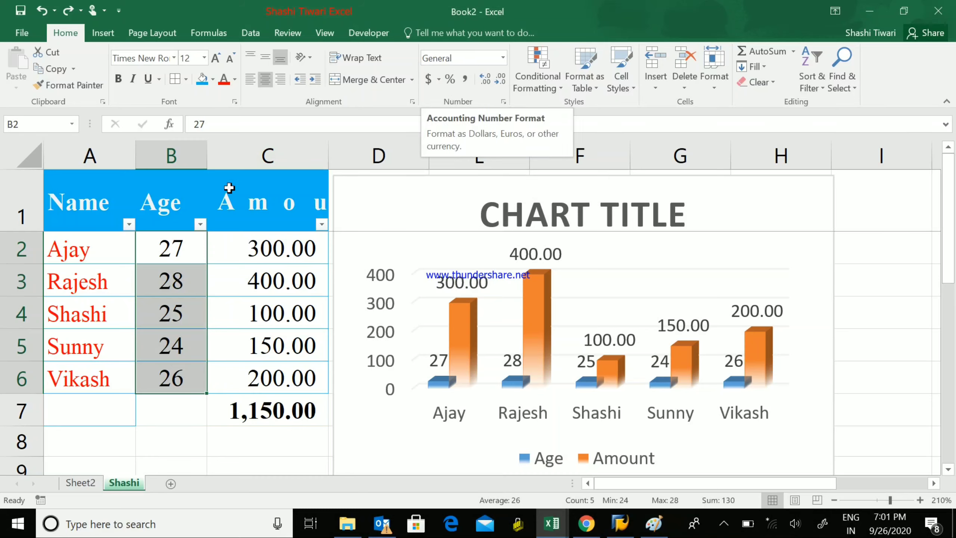
mouse_move(176, 313)
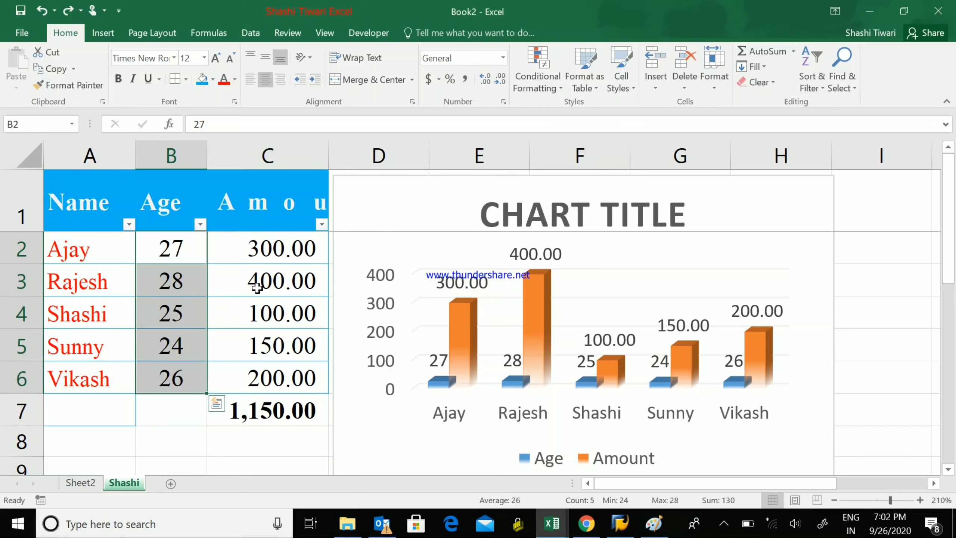
drag(269, 253, 263, 401)
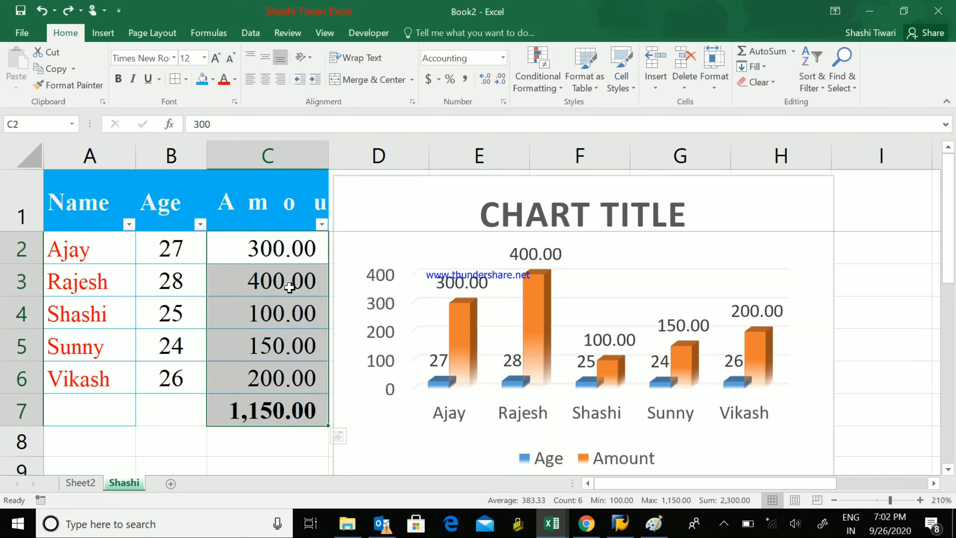
- Remove both decimals from amounts C2:C7, showing 300, 400, 100, 150, 200 and 1,150
click(428, 81)
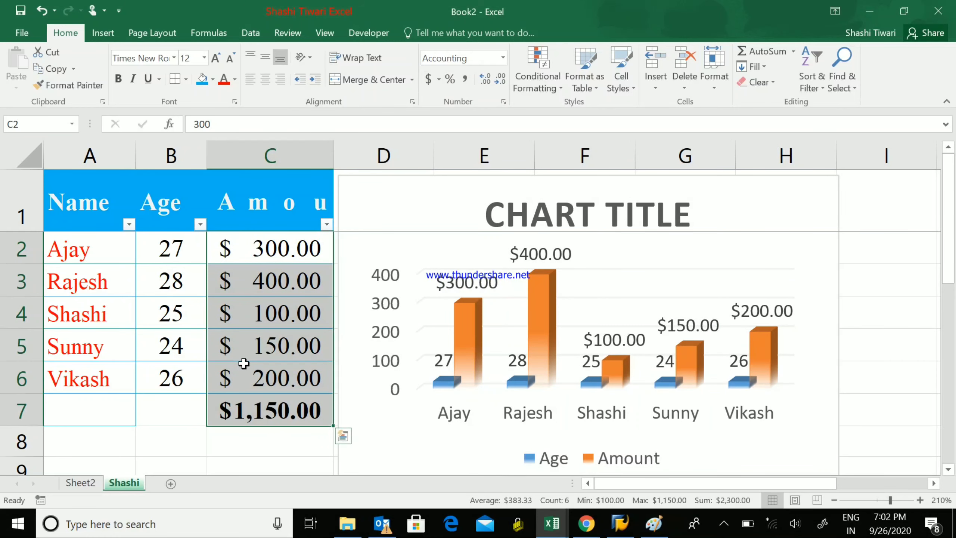
key(ctrl+z)
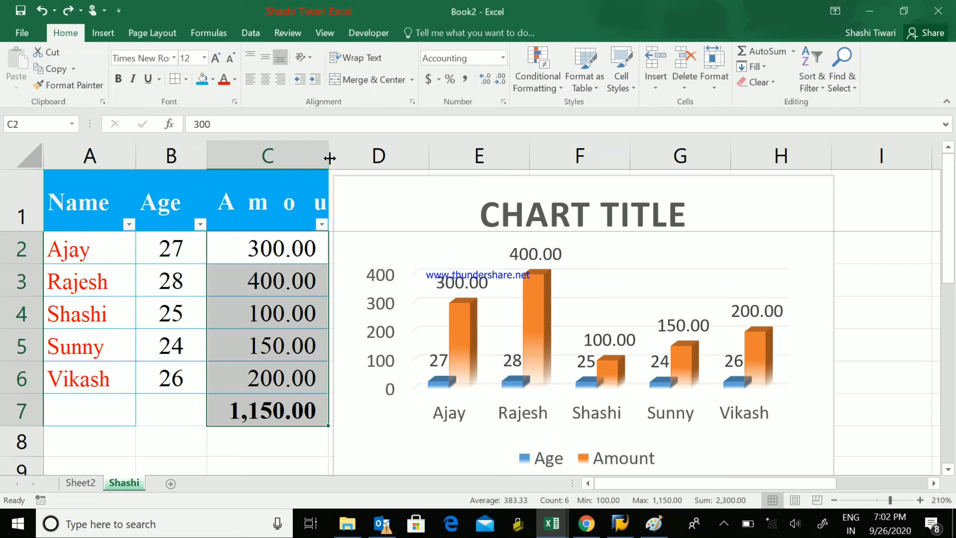
click(264, 252)
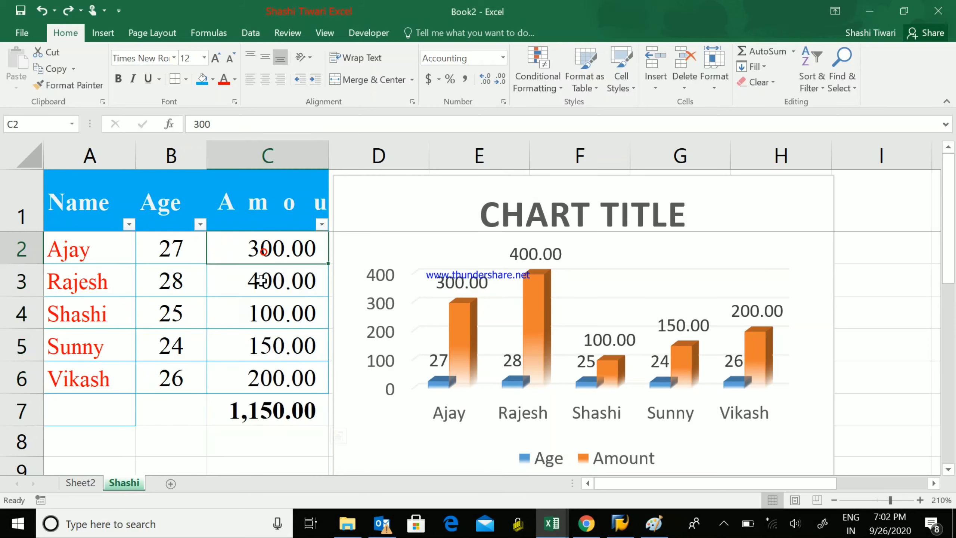
drag(262, 281, 266, 400)
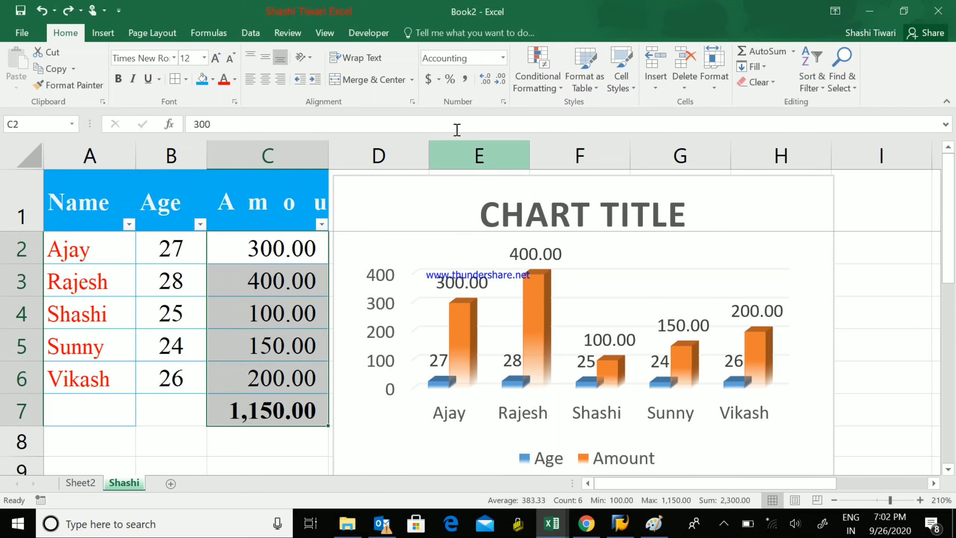
click(500, 79)
click(501, 79)
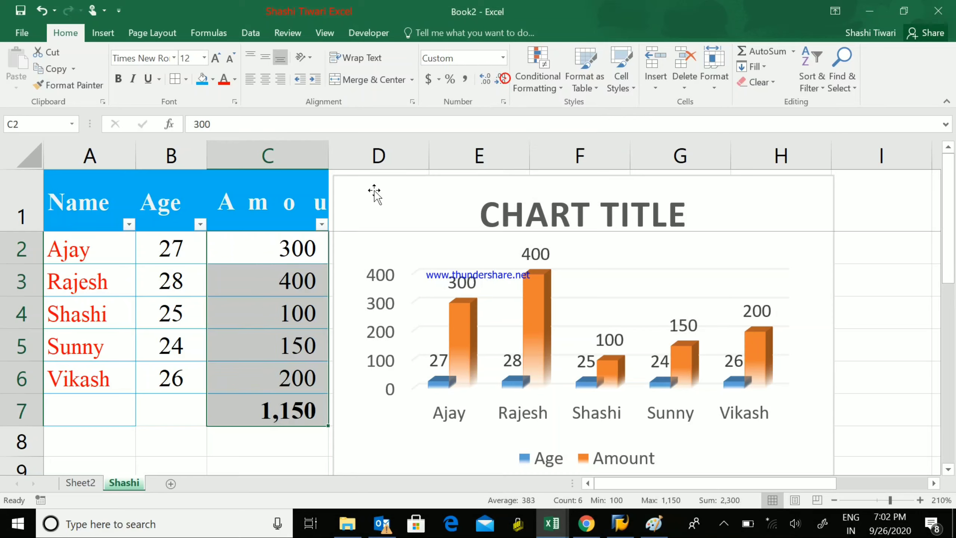
drag(301, 246, 284, 395)
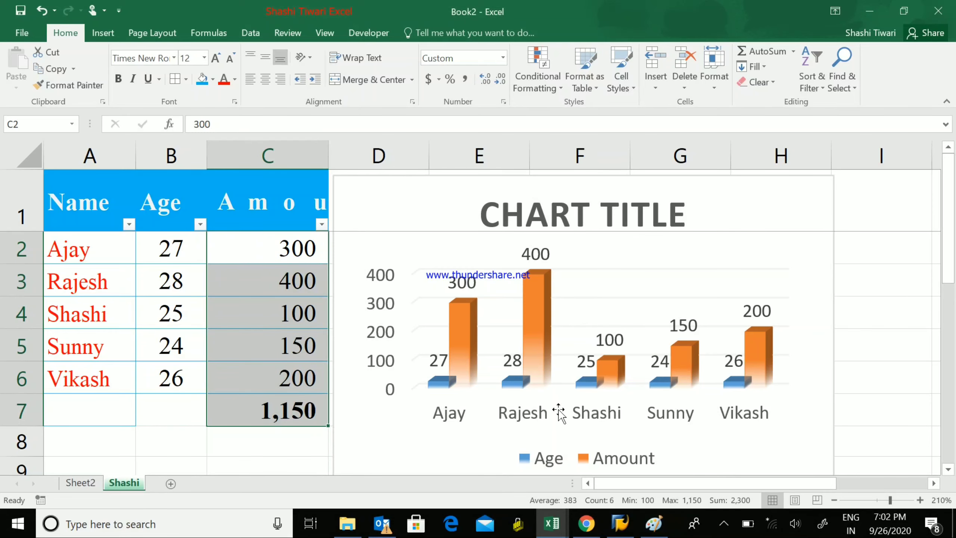
click(264, 440)
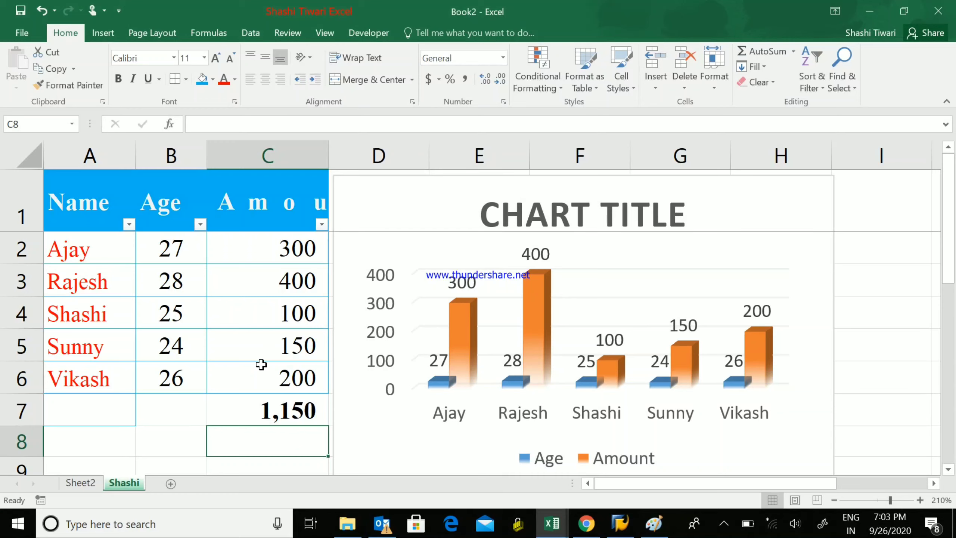